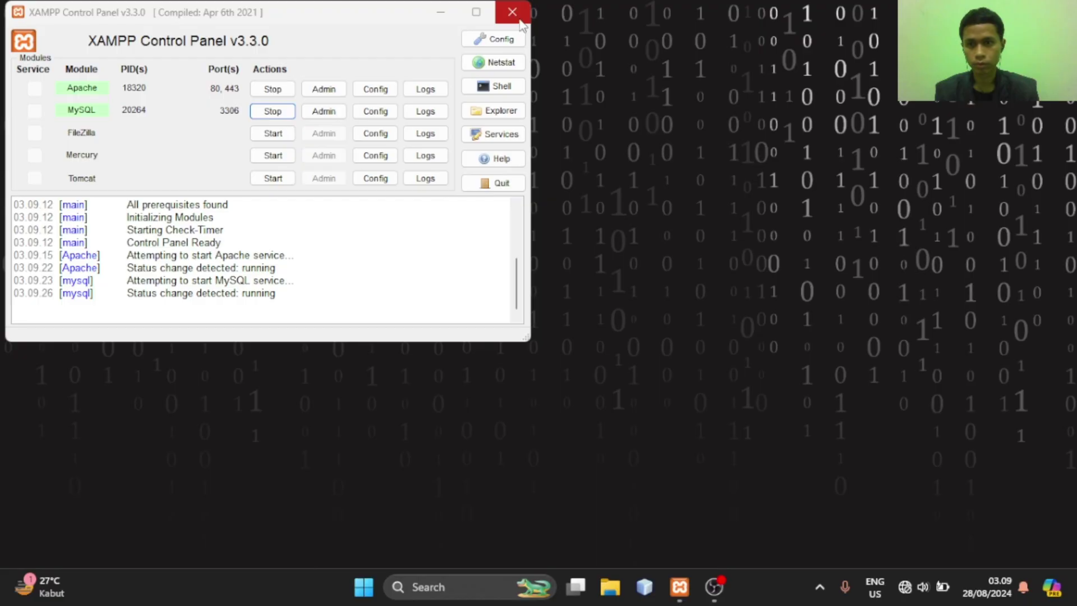
Close the XAMPP Control Panel, leaving MySQL running
click(512, 11)
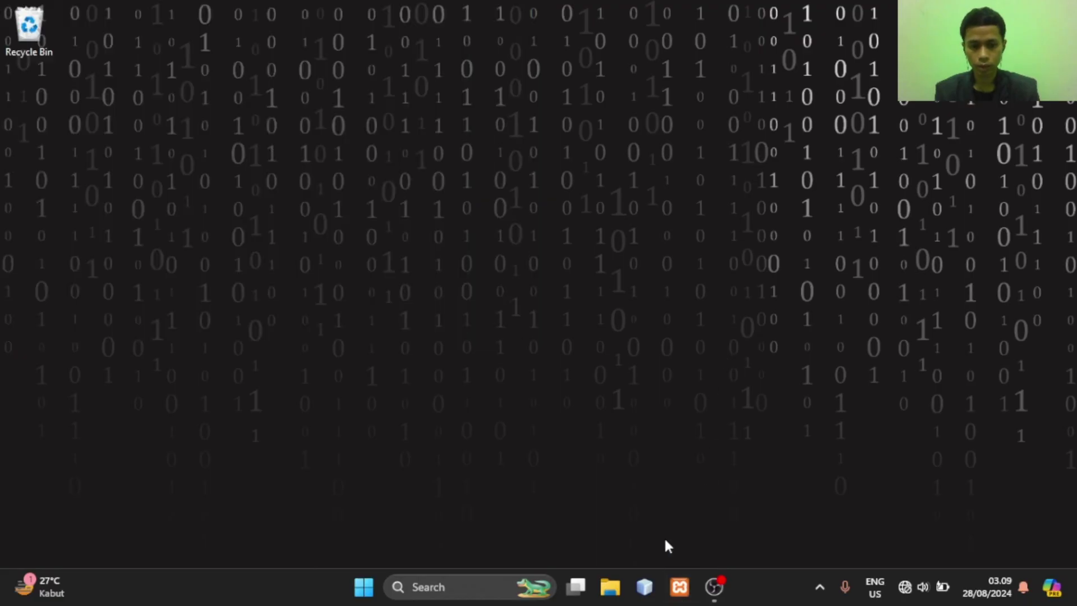
Launch NetBeans, show FormulirController.java from the top, and run the DiagnosaPadi project
click(646, 585)
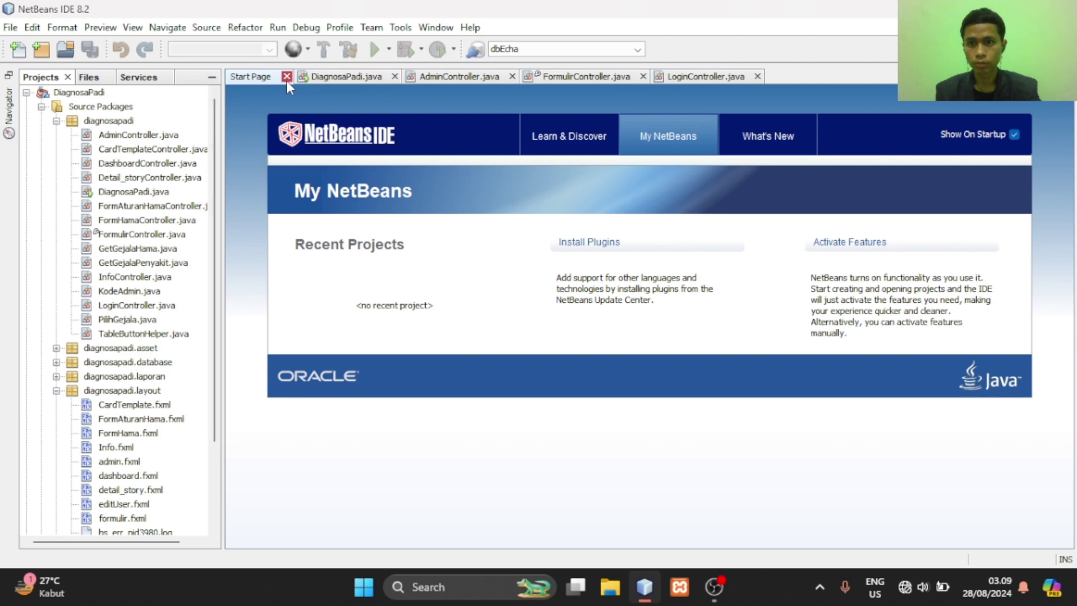
click(287, 77)
scroll(535, 247, up, 15)
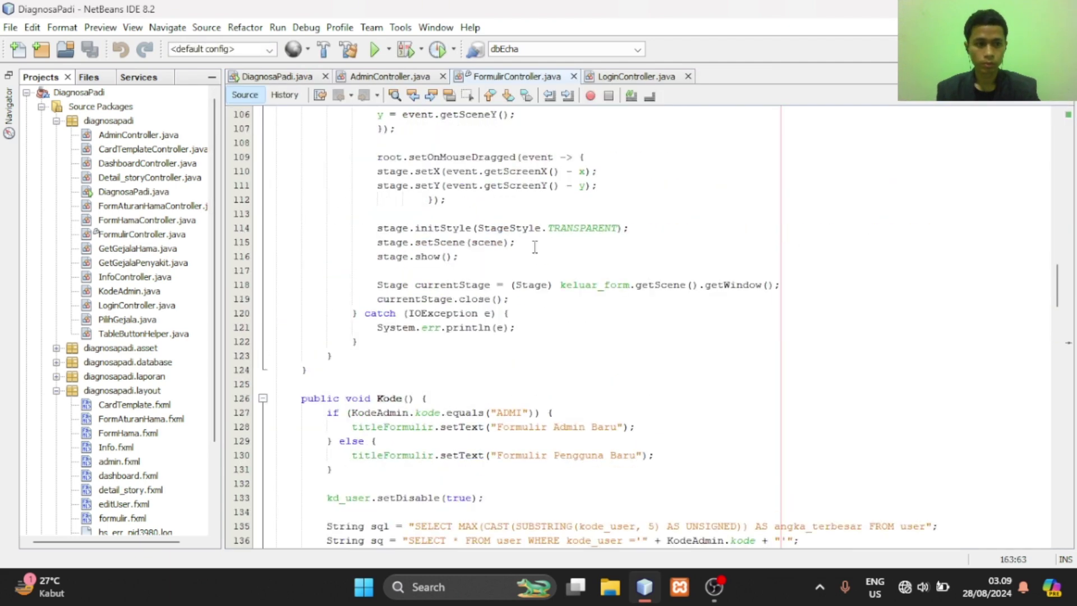
scroll(334, 270, up, 20)
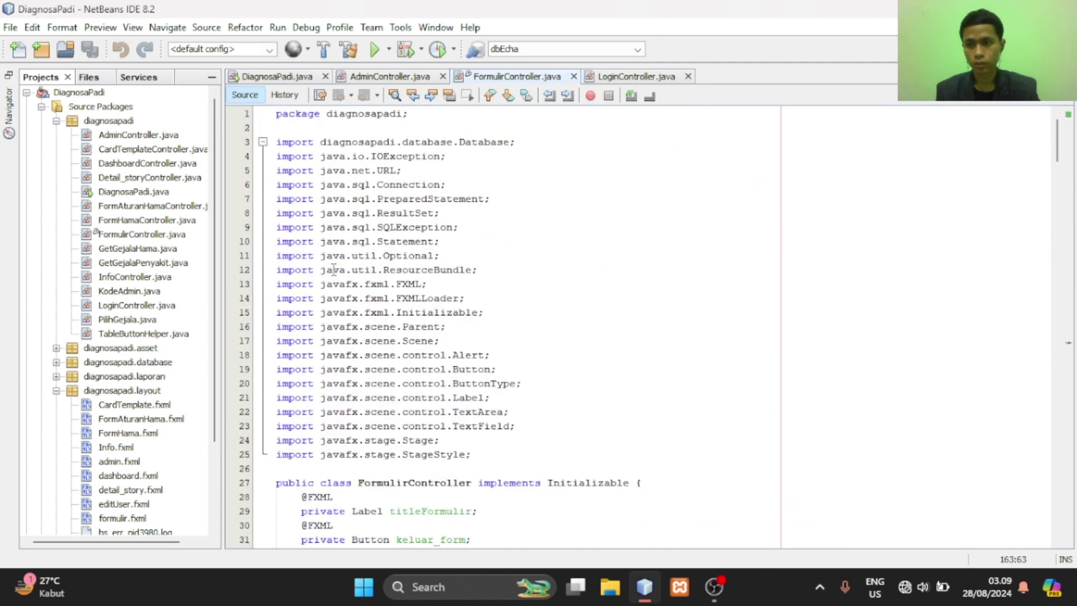
click(375, 50)
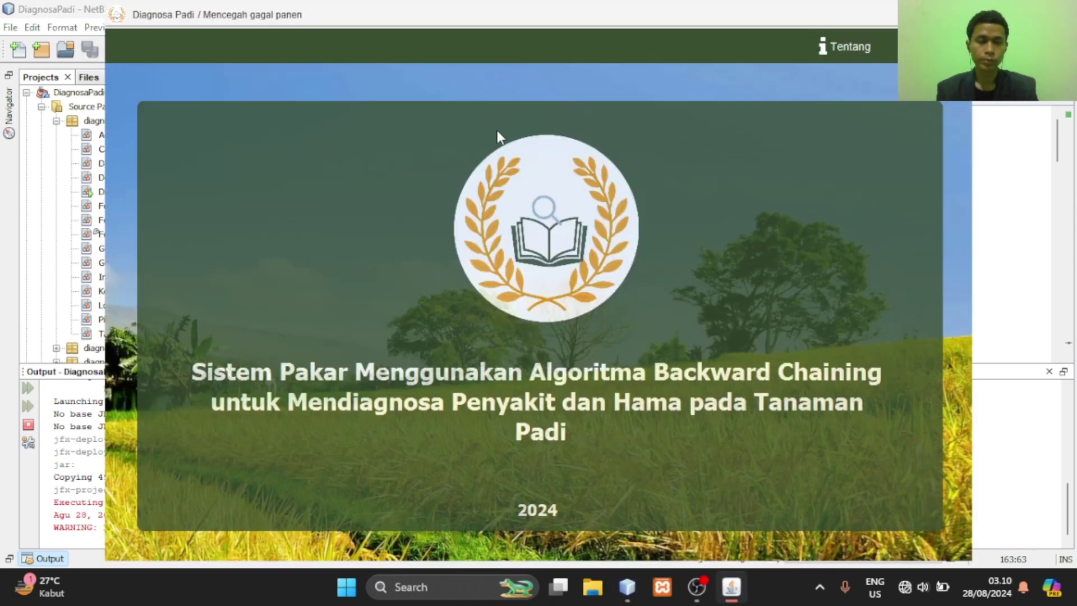
Minimize NetBeans, then view and close Diagnosa Padi's Tentang application information
click(987, 9)
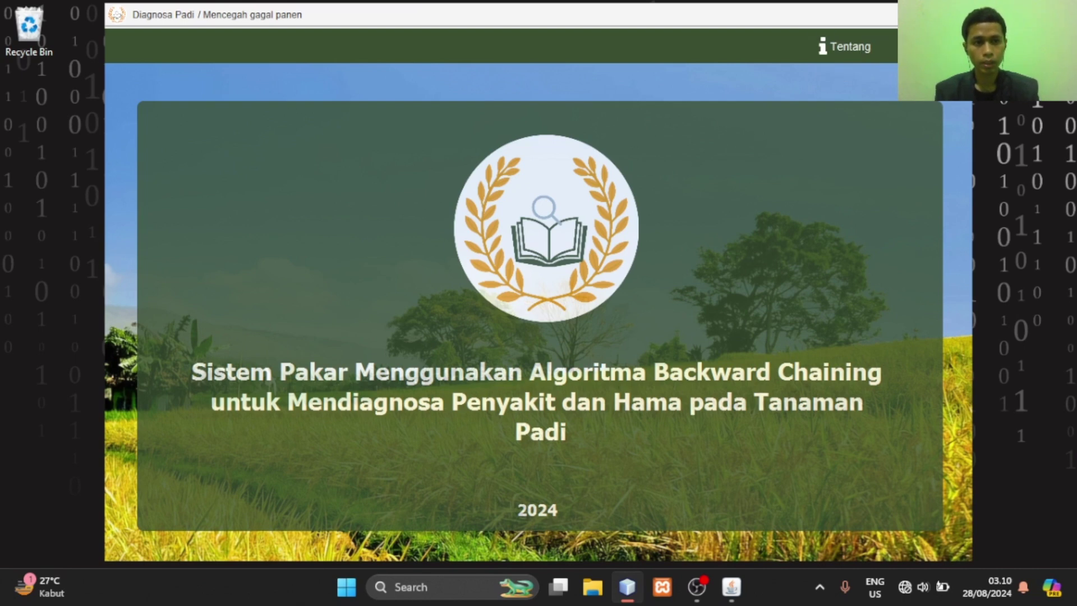
click(849, 59)
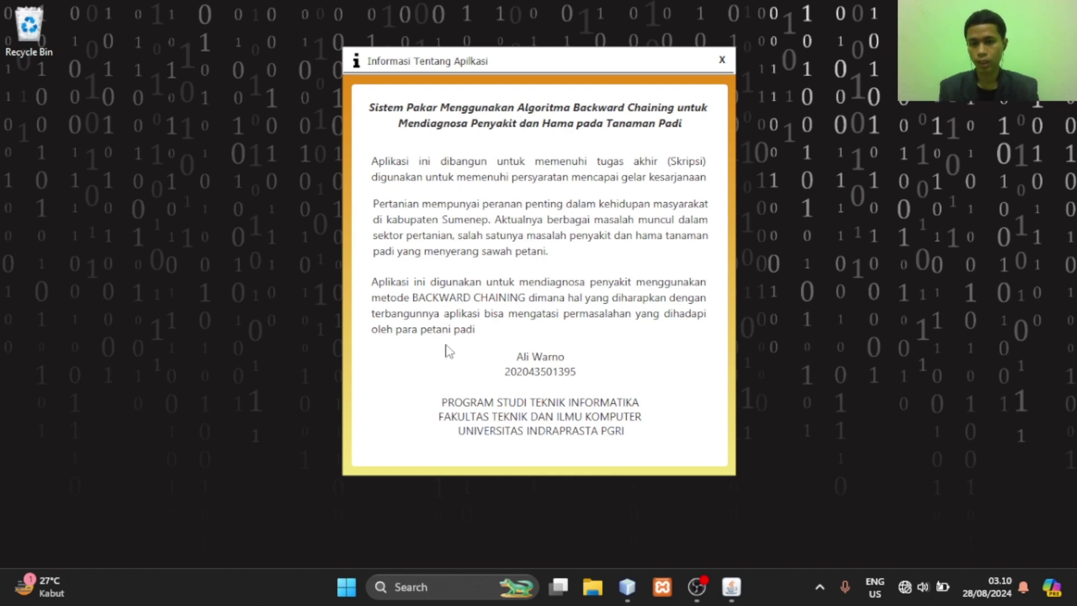
click(721, 66)
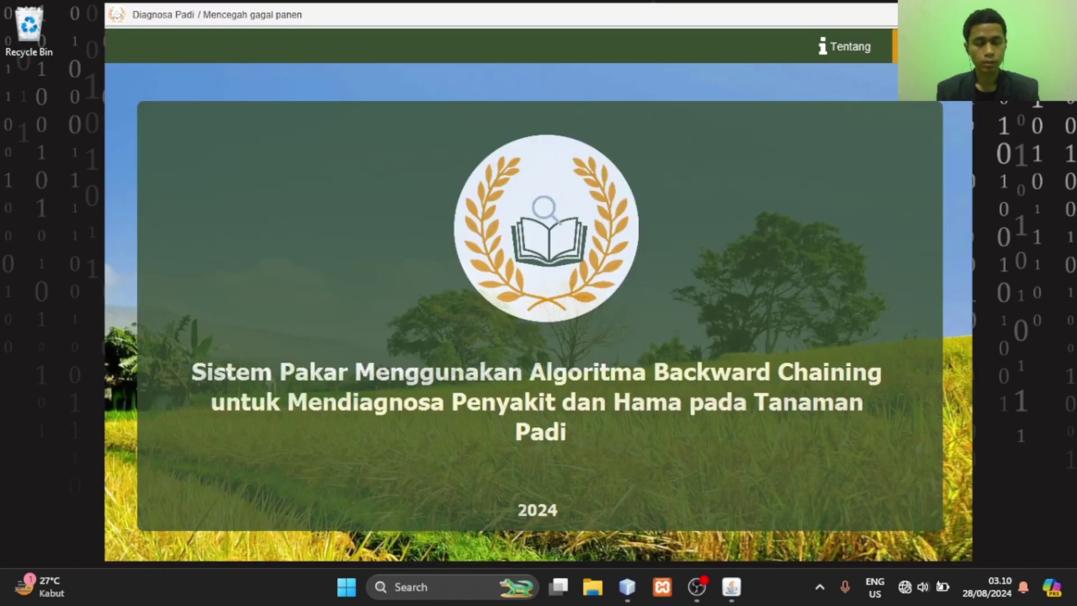
Open the new-user registration form and enter the name 'Admin' and the user's address
click(933, 46)
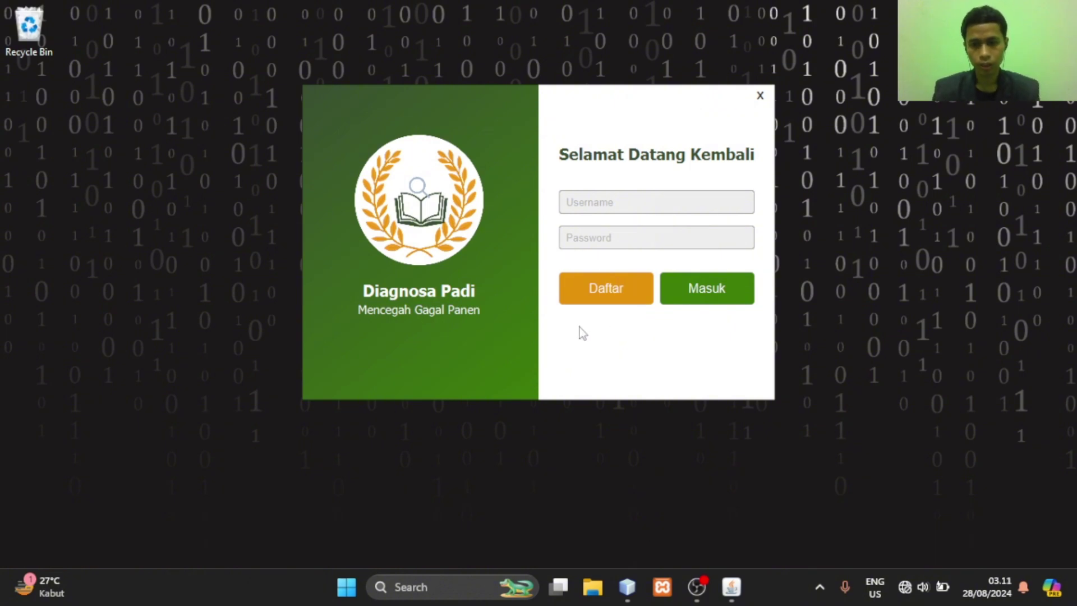
click(590, 290)
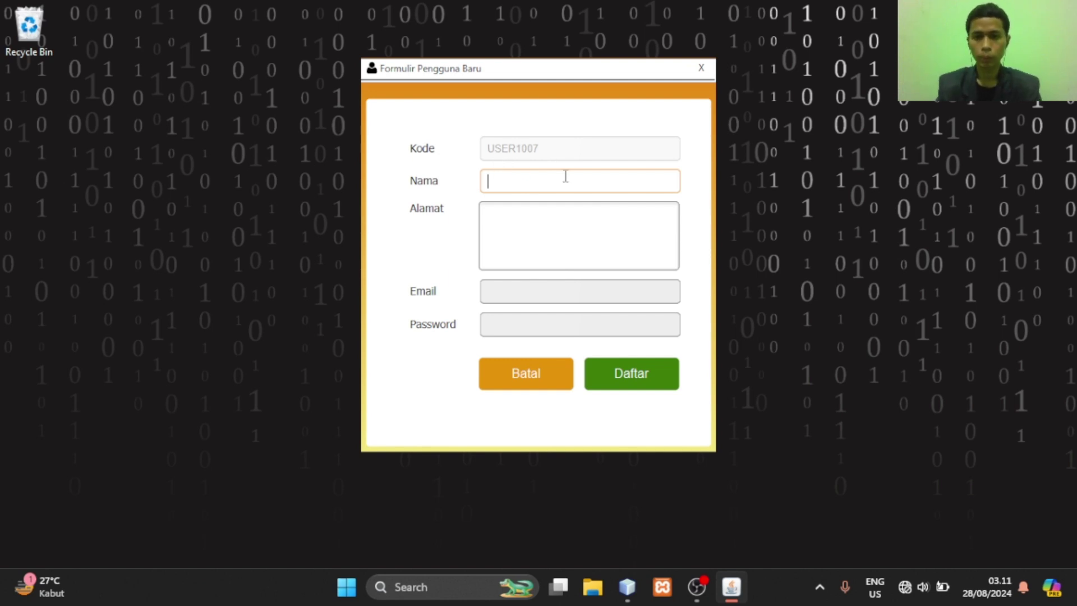
text(Admin)
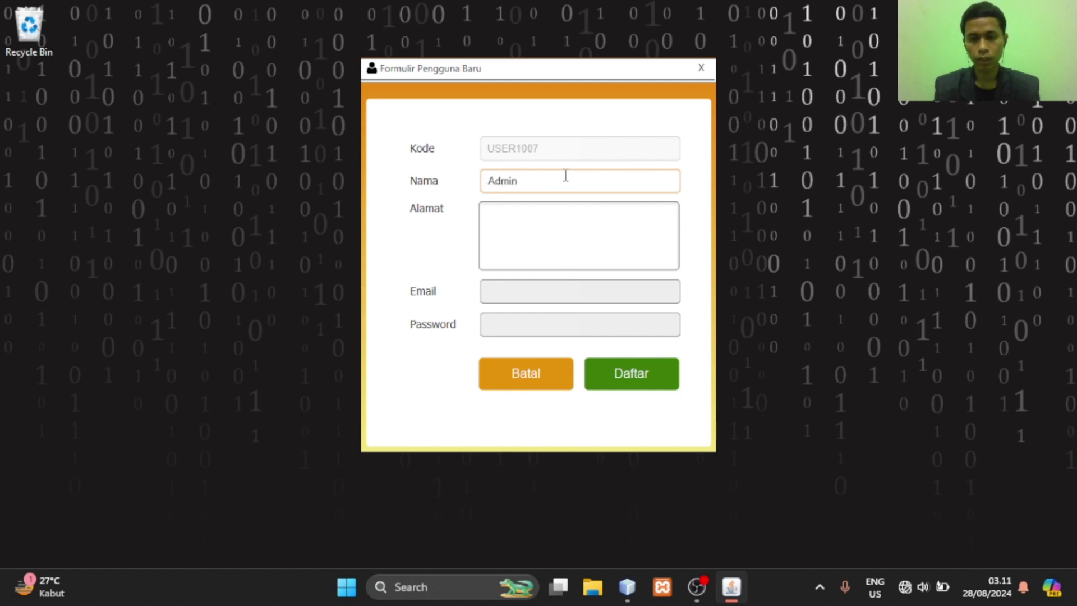
click(586, 209)
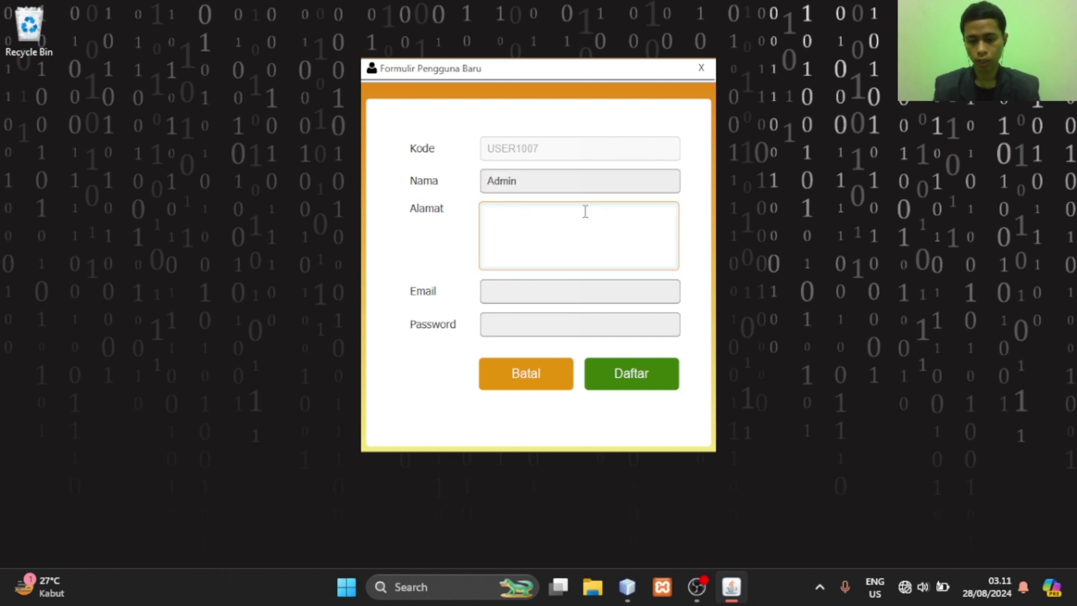
text(Dsn)
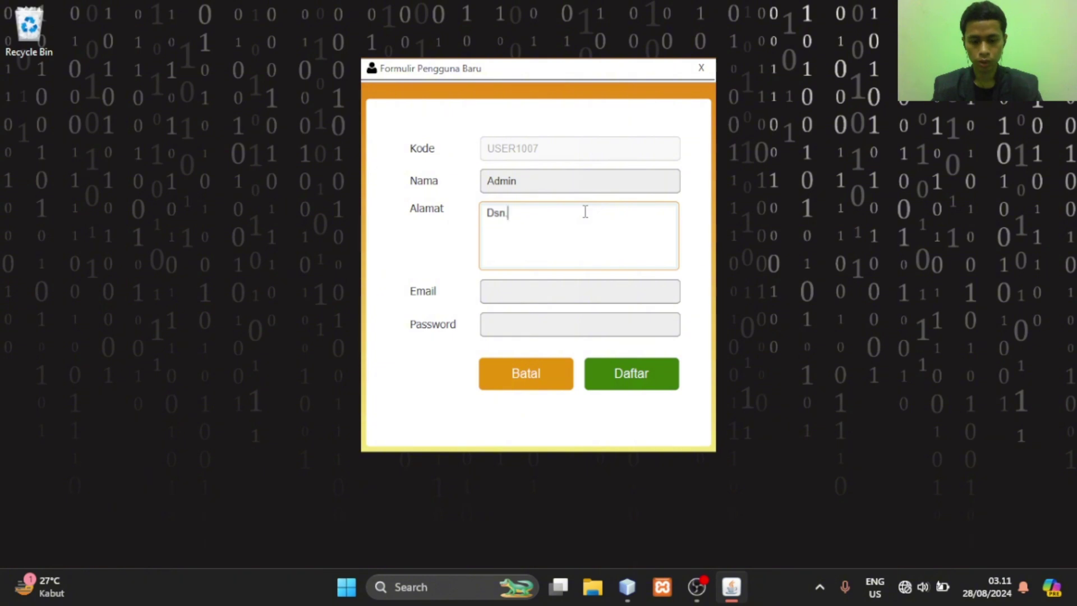
text(. Tanjung)
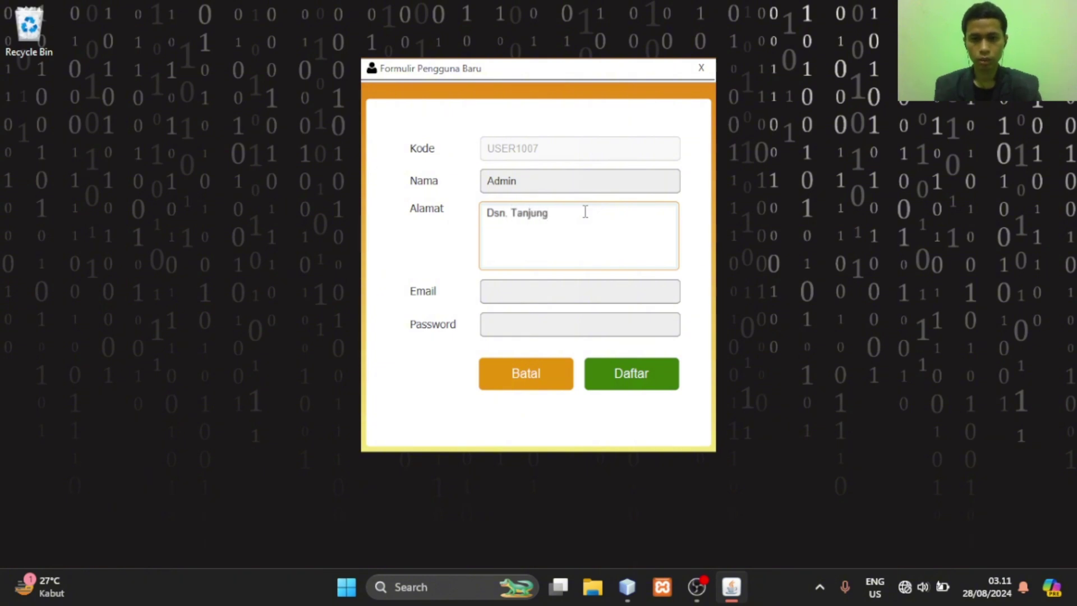
text( Desa g)
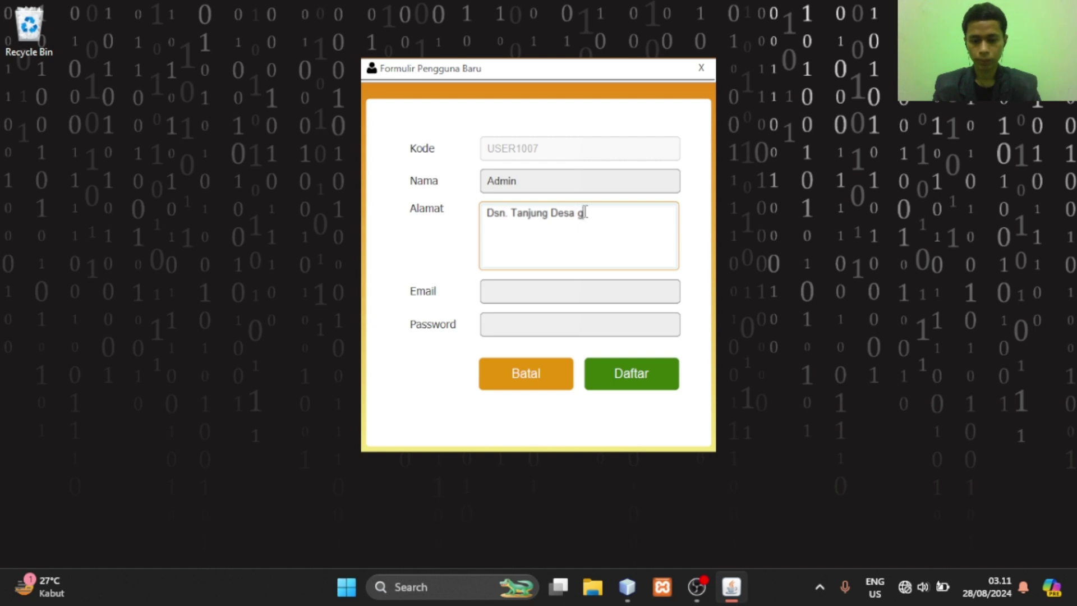
key(BackSpace)
text(Gelaman)
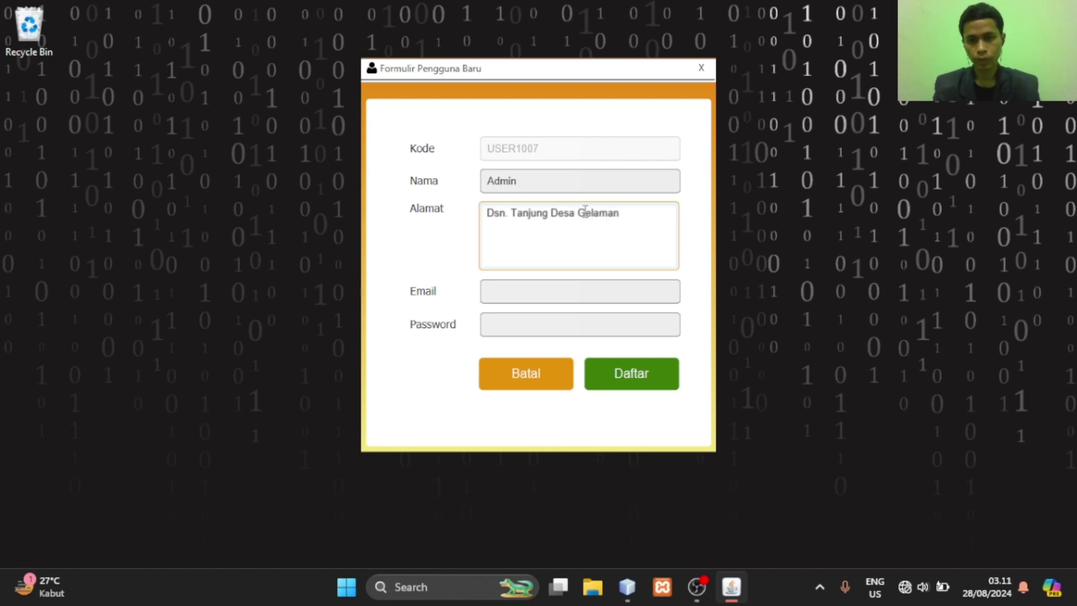
Fill in the e-mail and password, submit with Daftar, and close the registration form
click(599, 291)
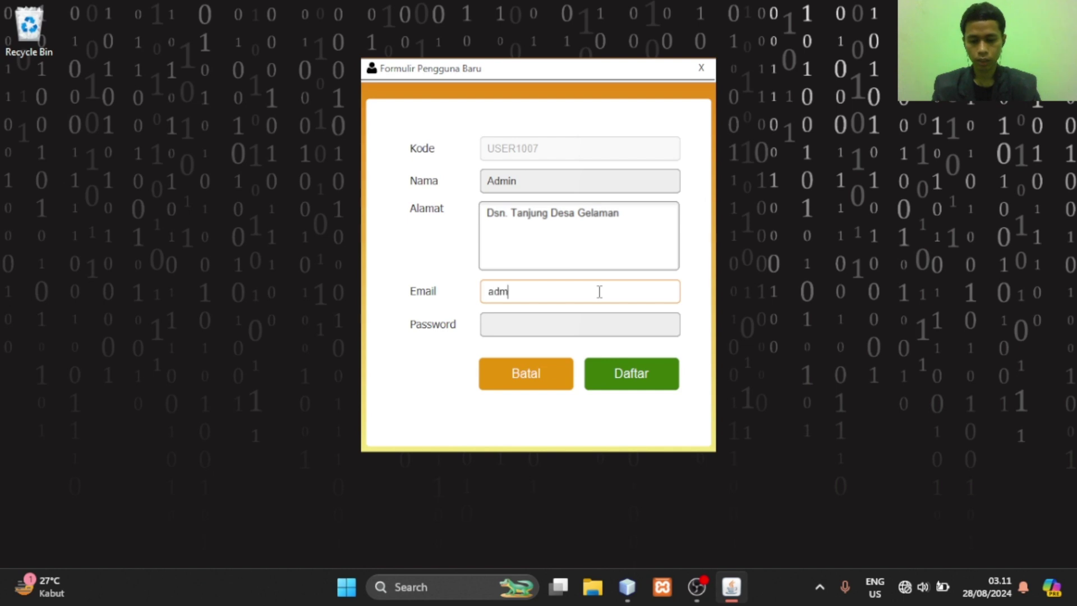
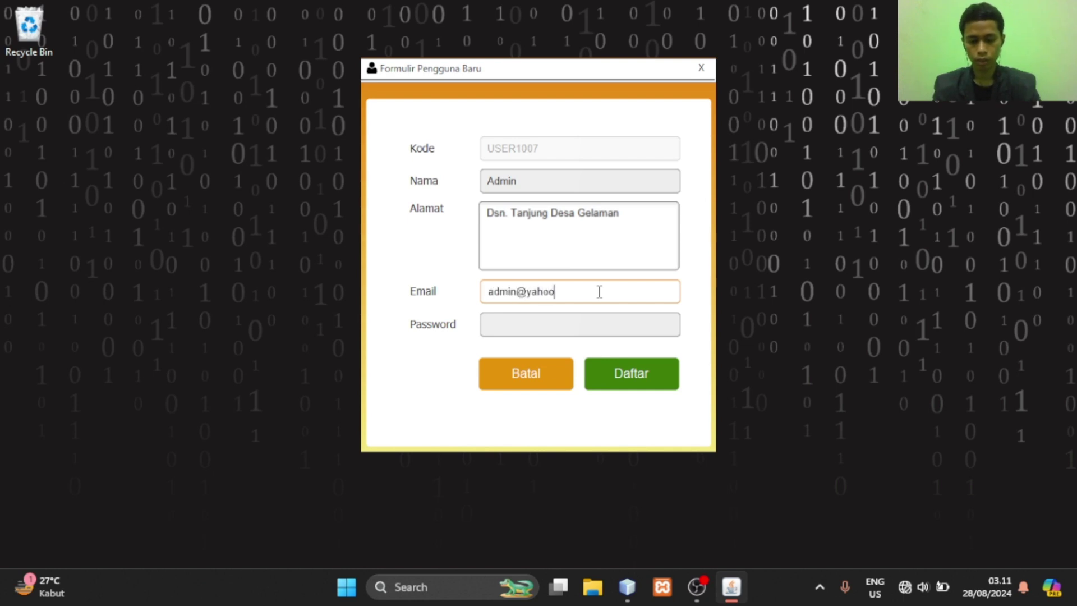
click(639, 321)
text(admin)
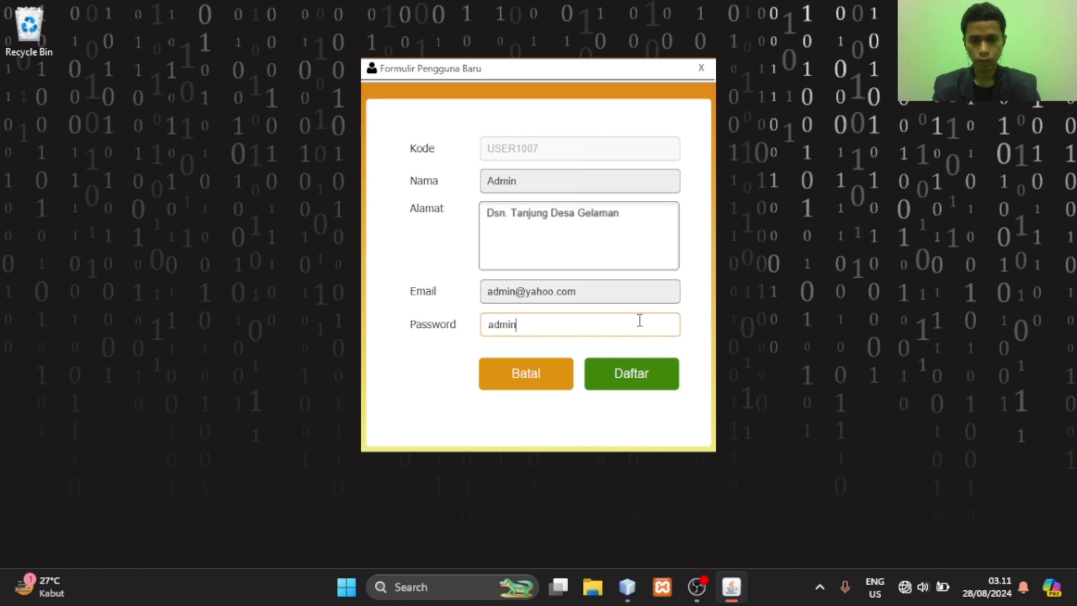
text(1)
click(637, 375)
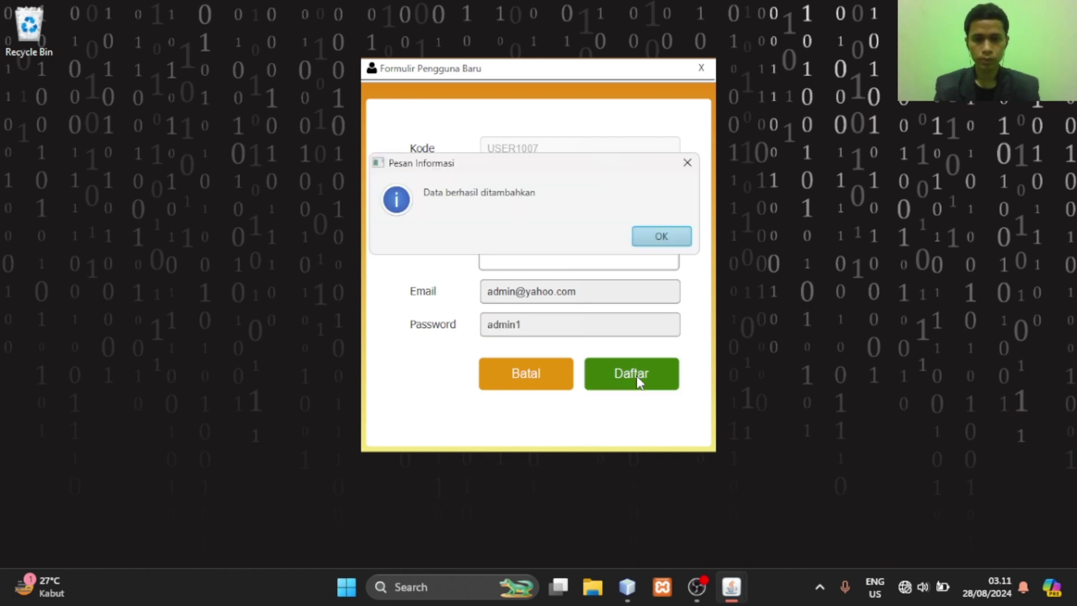
click(658, 242)
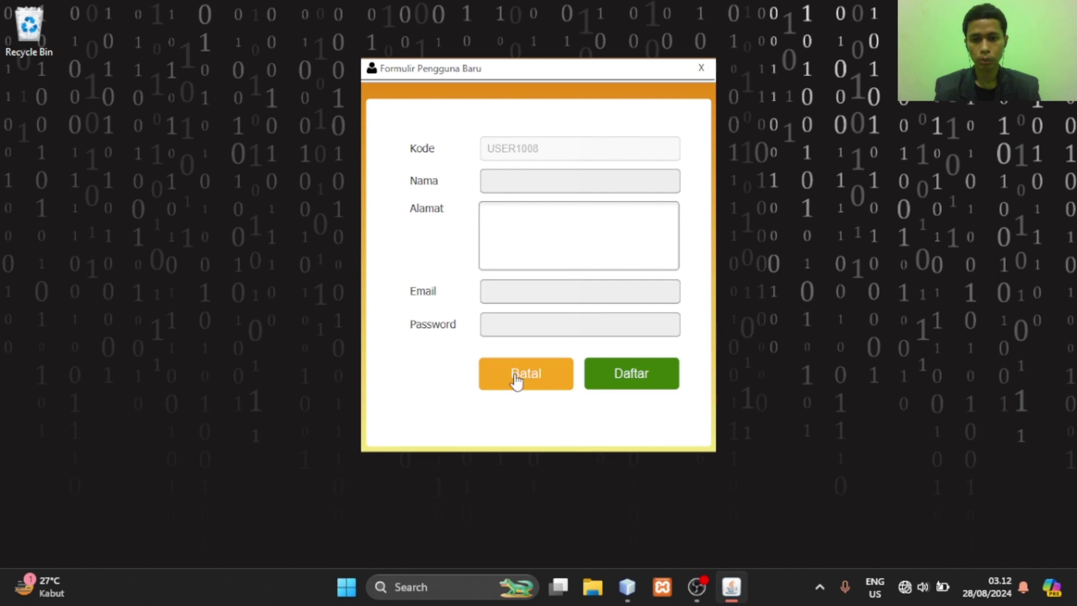
click(700, 73)
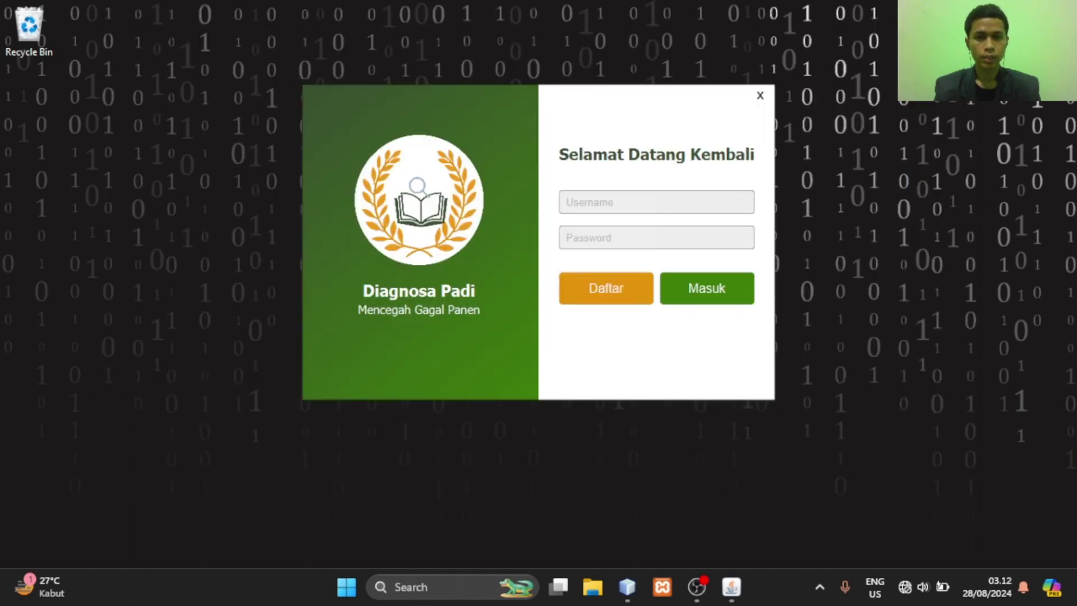
Log in with the admin e-mail and password and acknowledge the 'Berhasil Login Admin' message
click(695, 208)
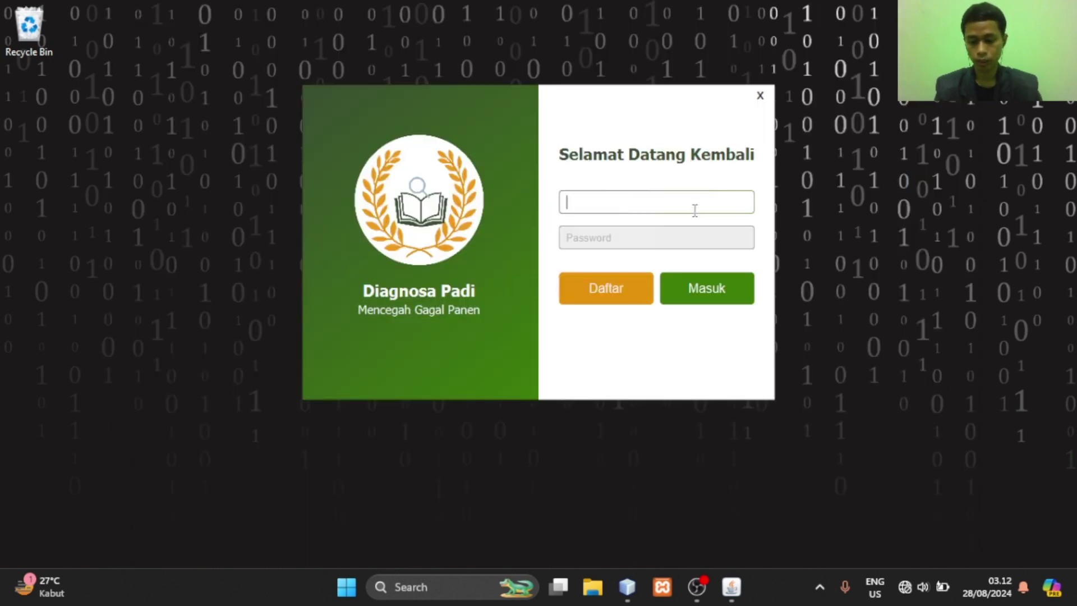
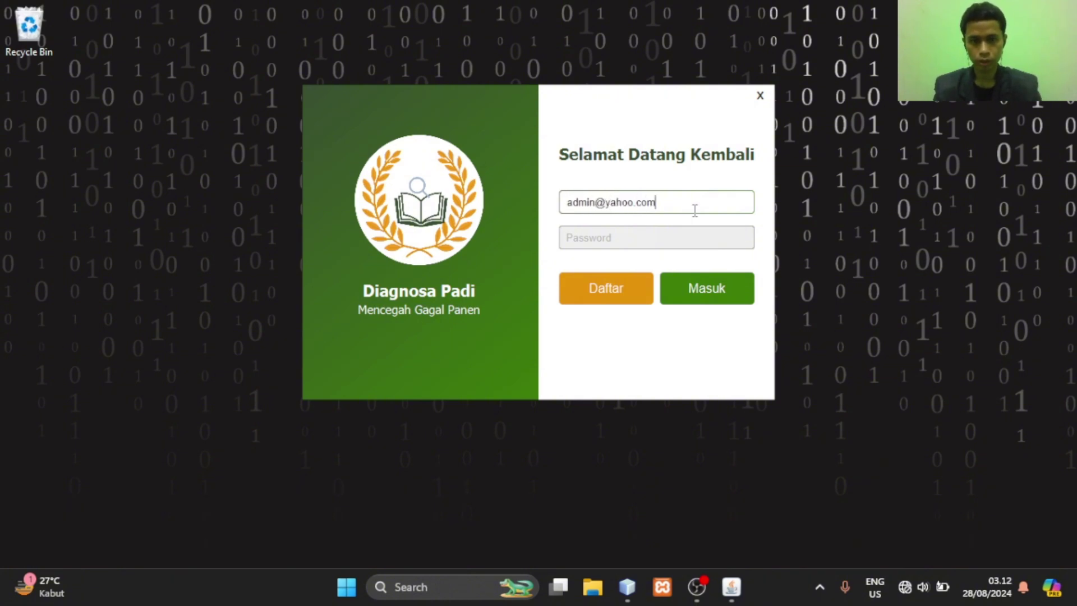
key(Tab)
text(123456)
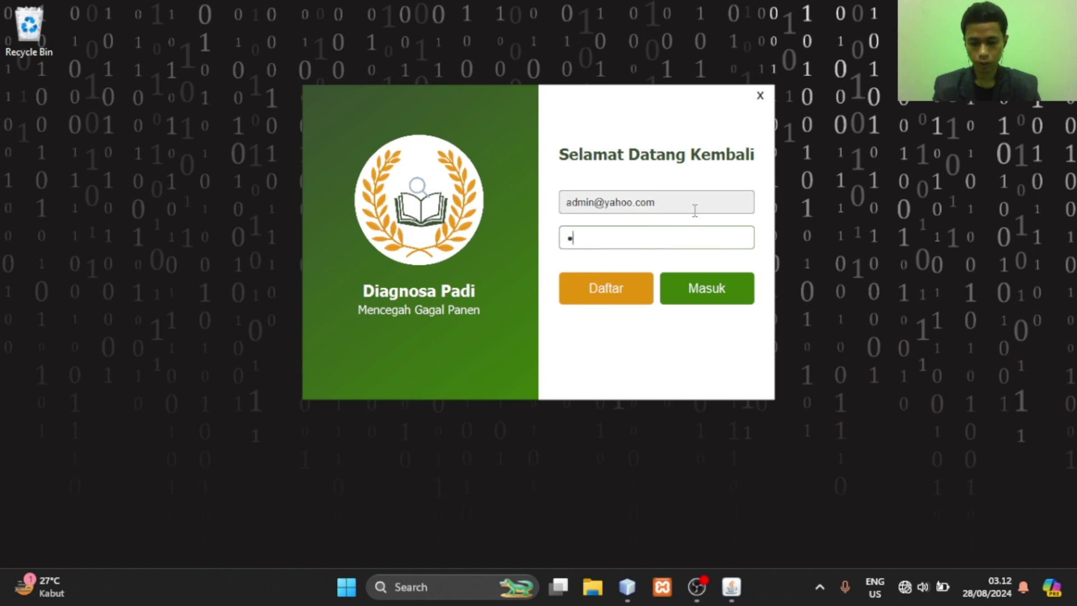
click(708, 290)
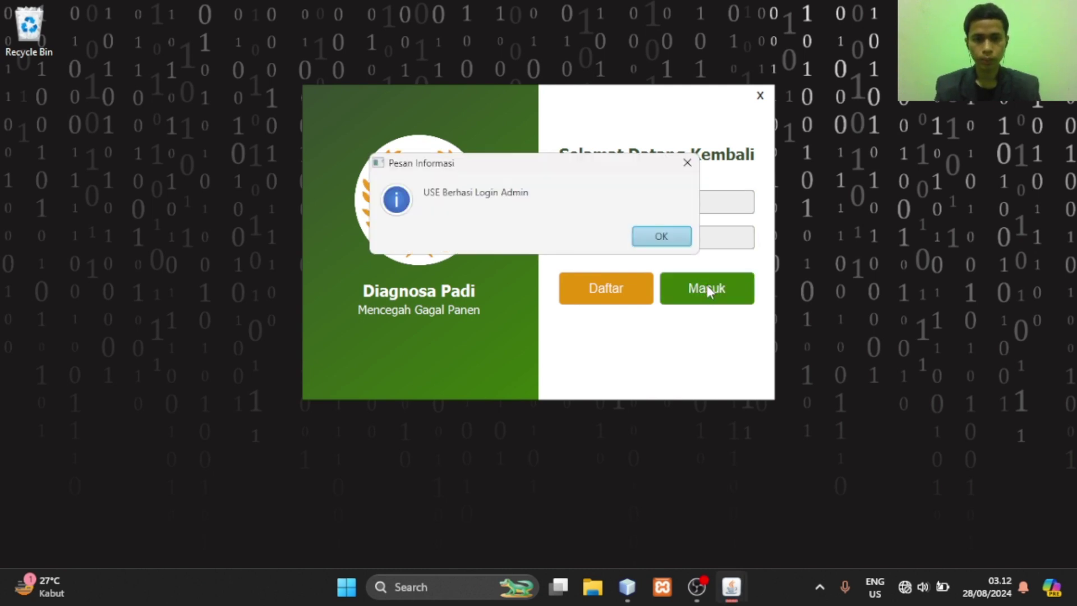
click(662, 238)
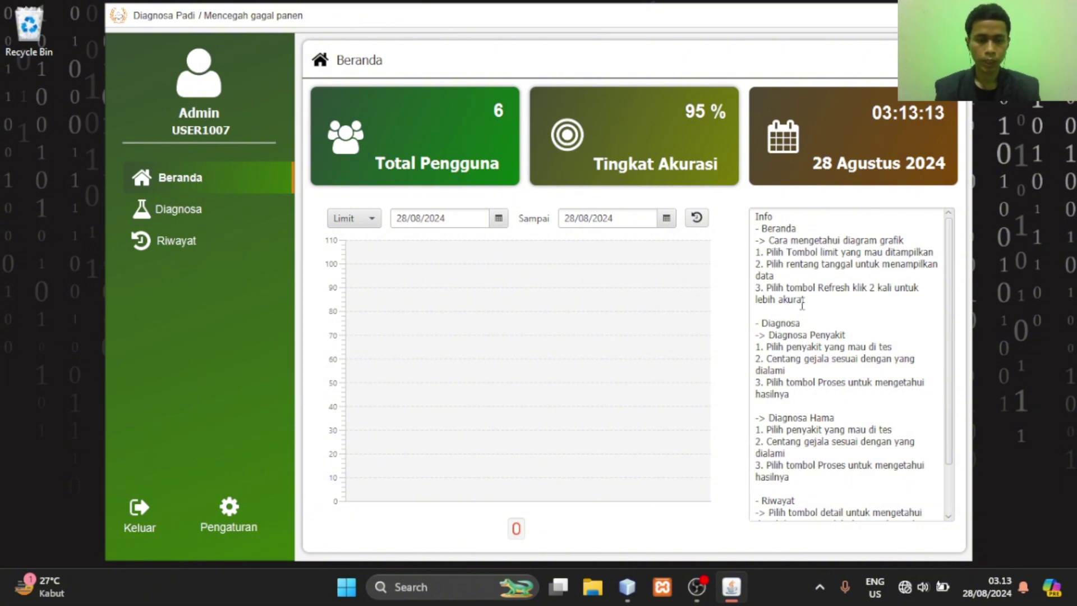
Set the dashboard chart Limit to 10 entries
scroll(803, 303, down, 1)
scroll(812, 422, up, 1)
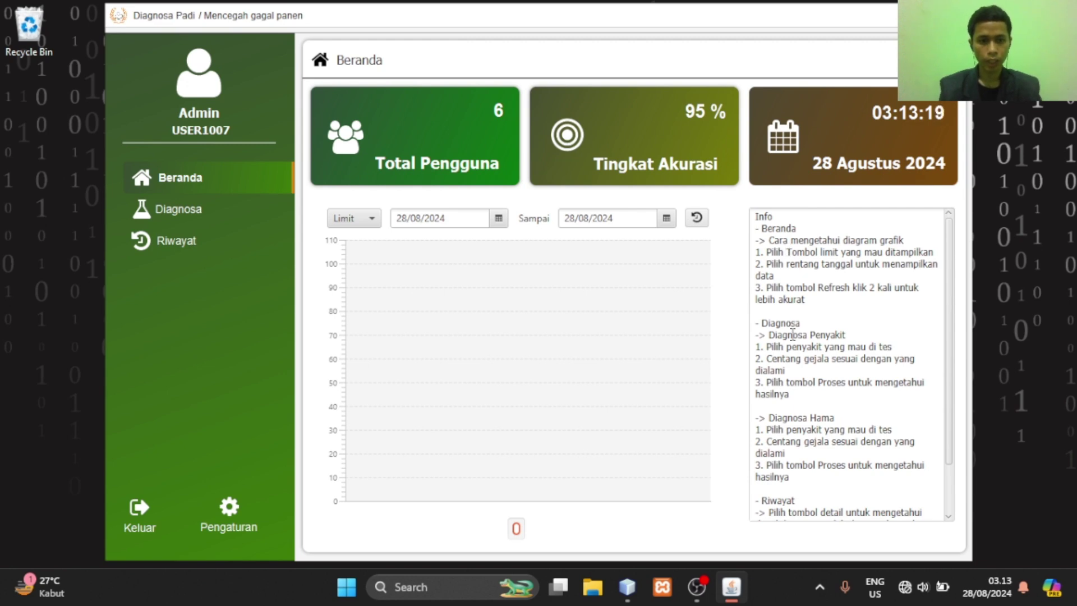
scroll(774, 496, down, 2)
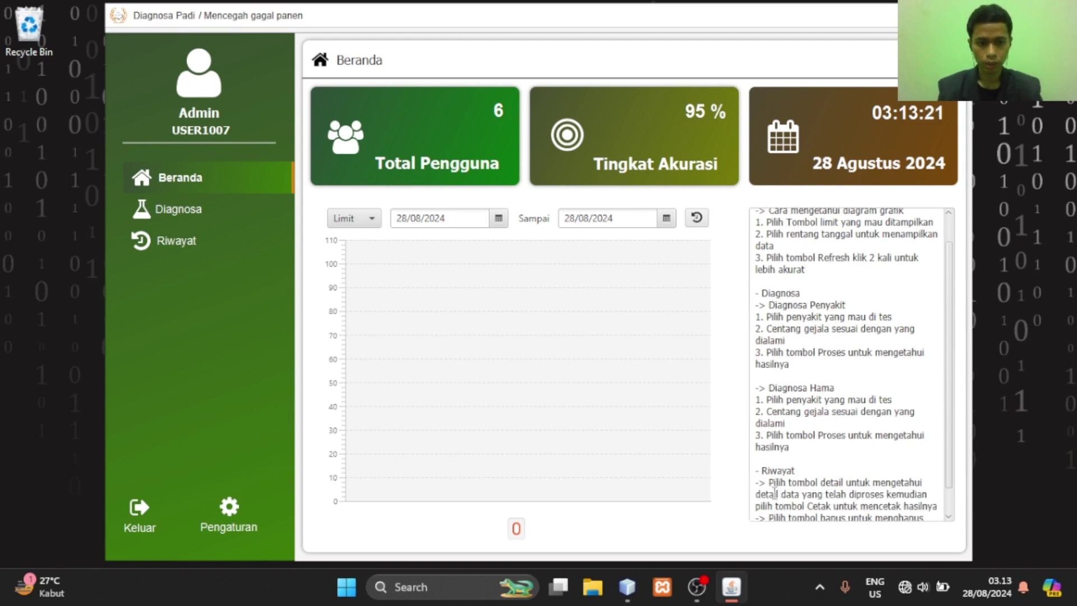
scroll(774, 496, down, 1)
scroll(776, 393, up, 1)
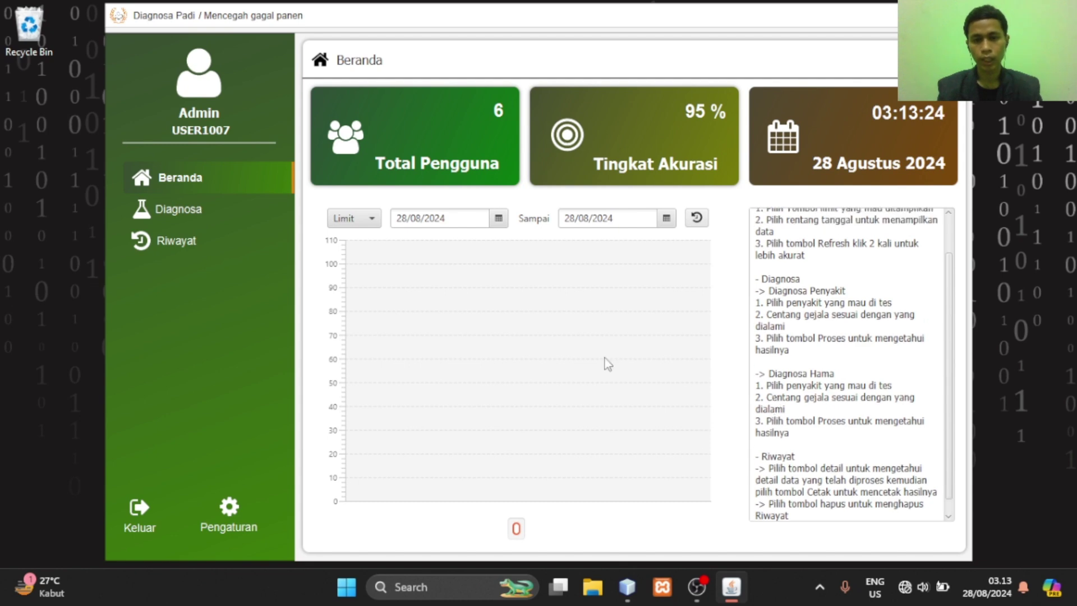
click(360, 225)
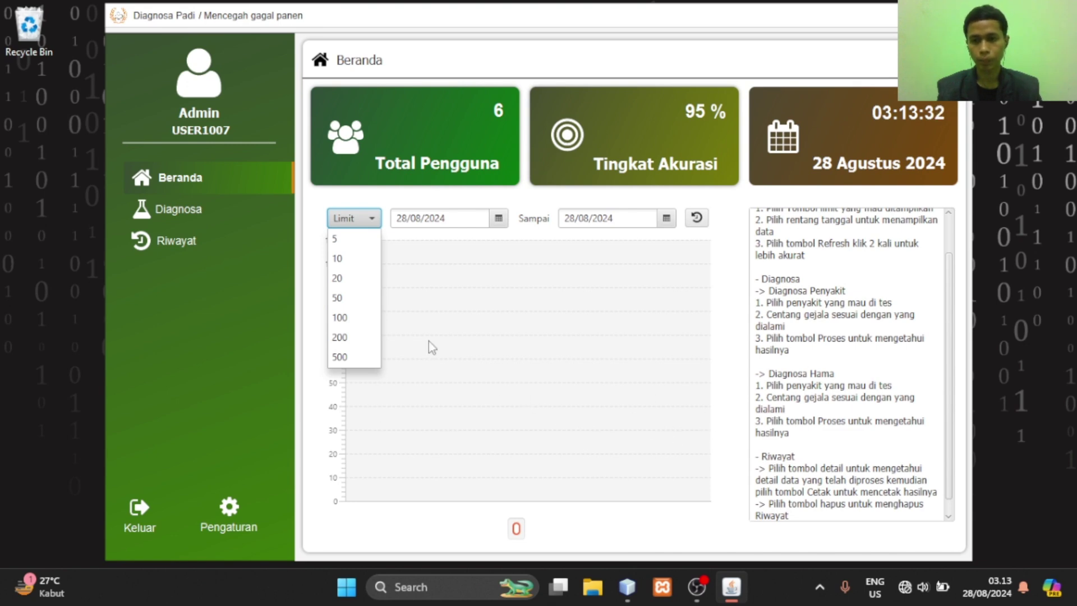
click(340, 259)
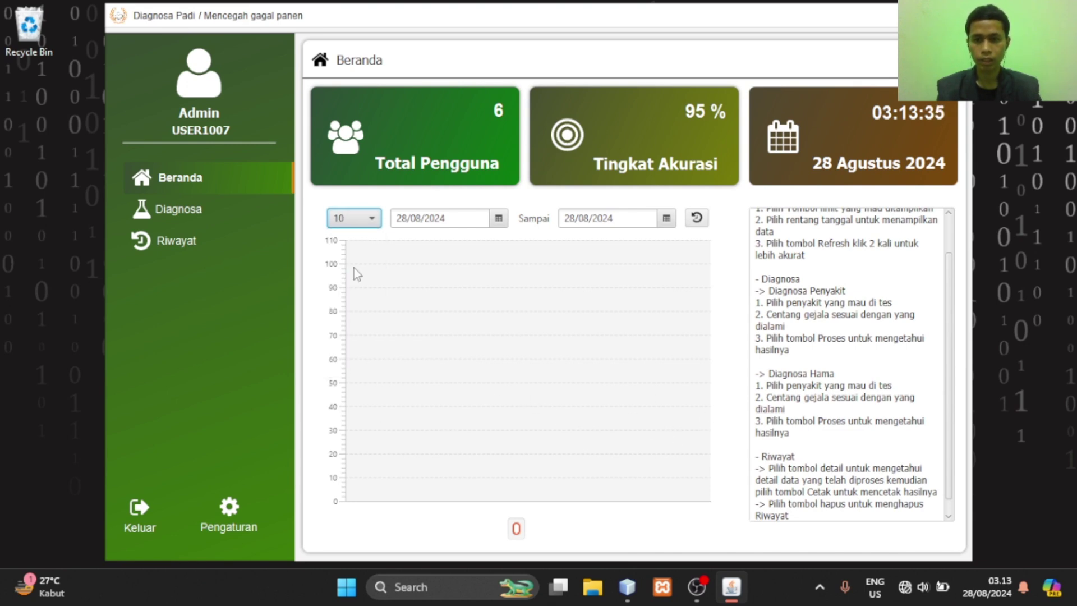
Set the chart date range 01/08/2024 to 30/08/2024 and refresh the chart
click(499, 220)
click(472, 281)
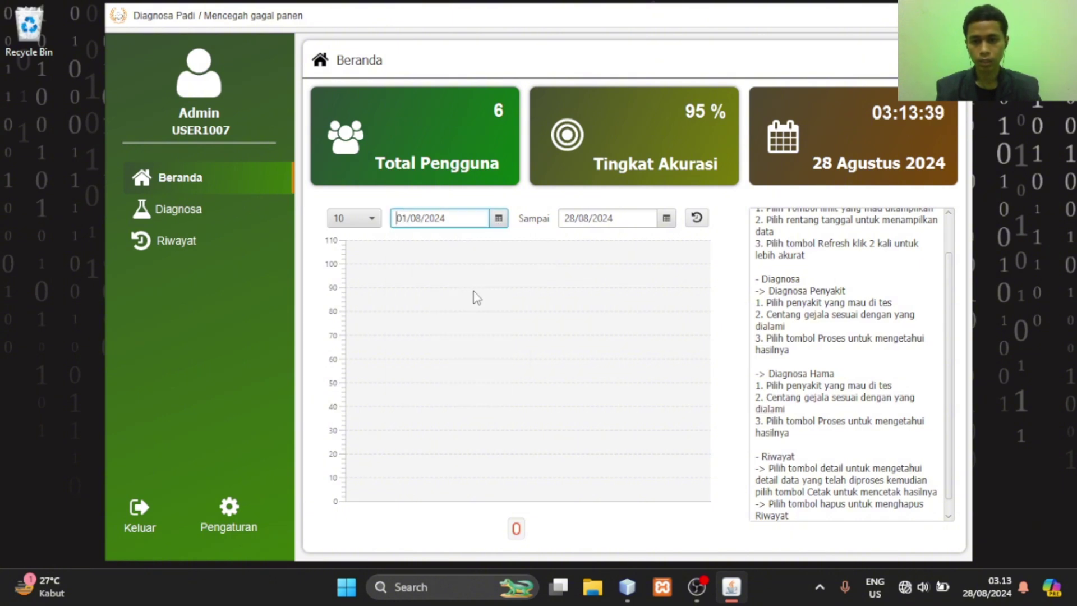
click(666, 218)
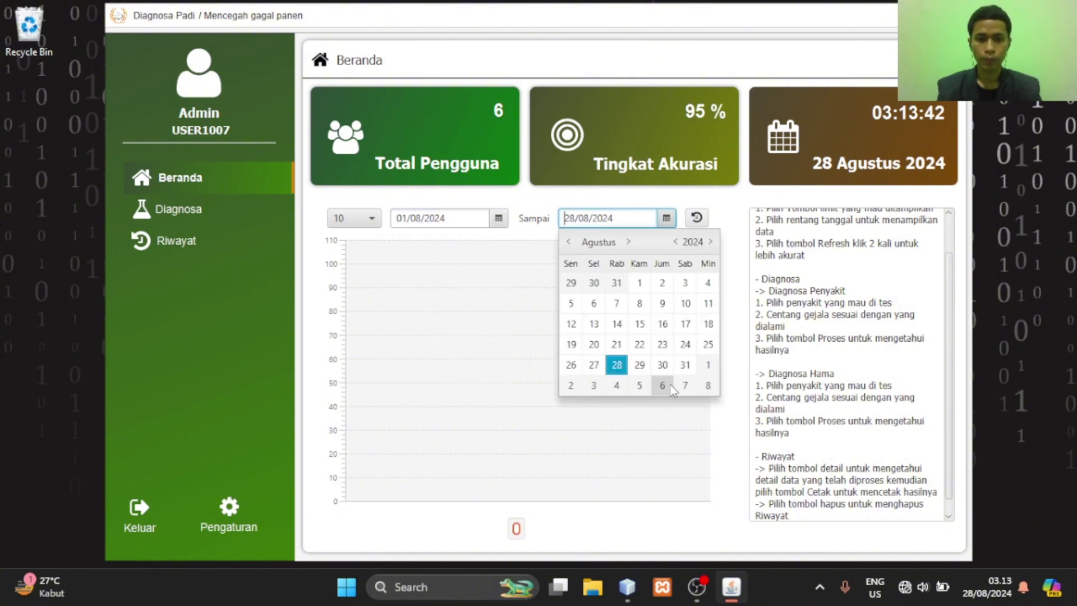
click(663, 366)
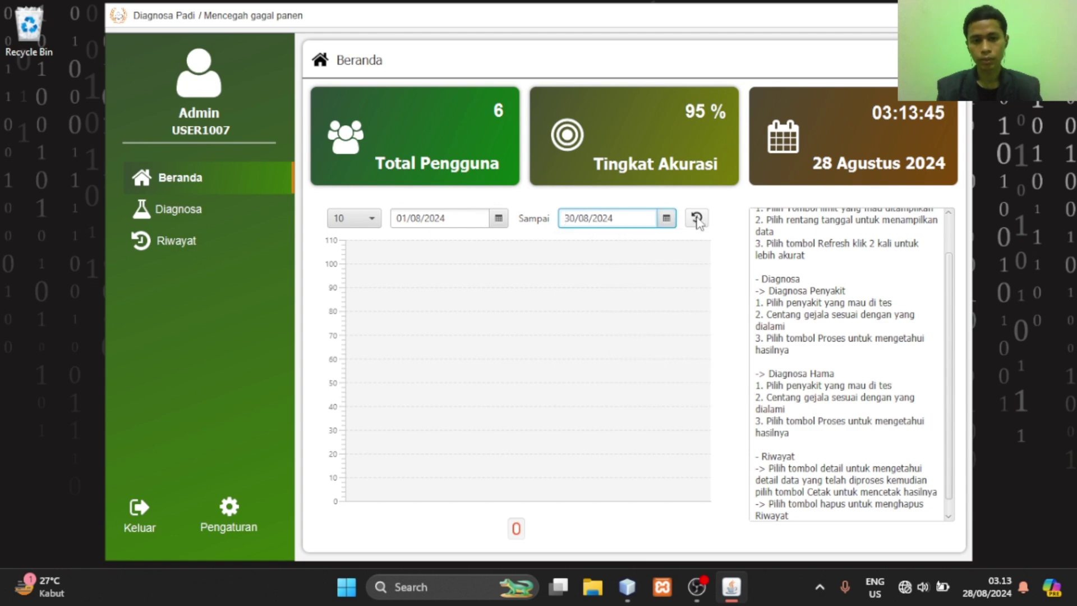
scroll(864, 309, up, 1)
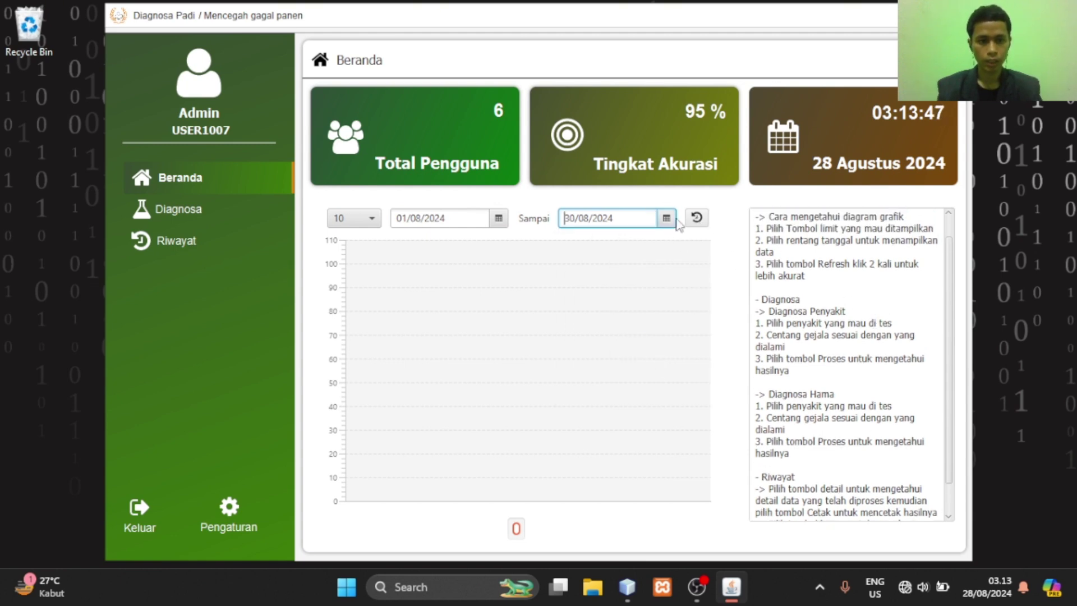
click(693, 223)
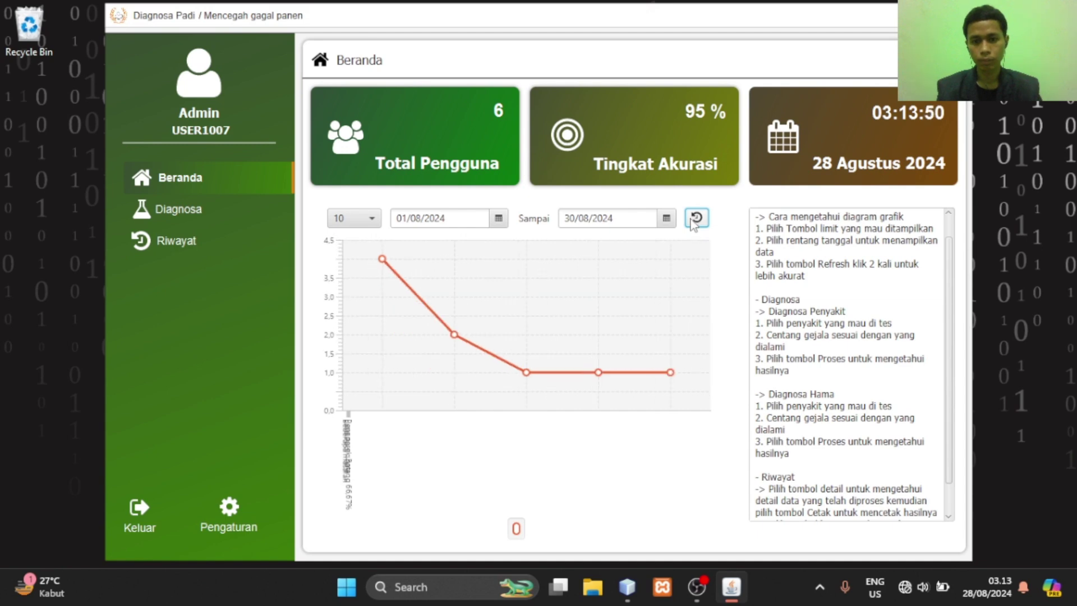
click(695, 219)
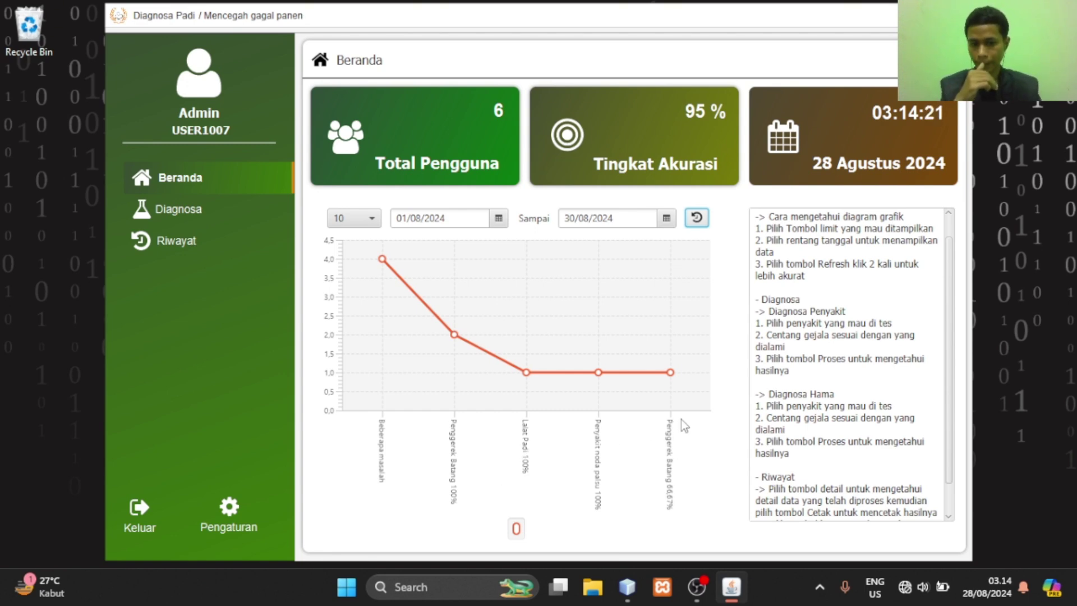
On the Diagnosa page, tick symptoms R01 through R06 and run Proses
click(226, 219)
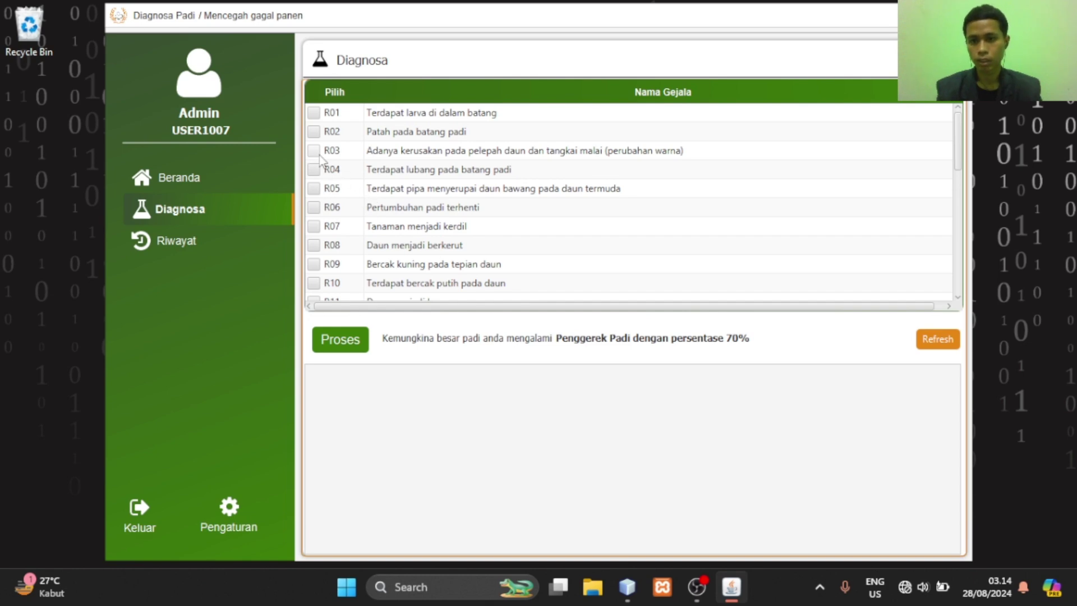
click(314, 113)
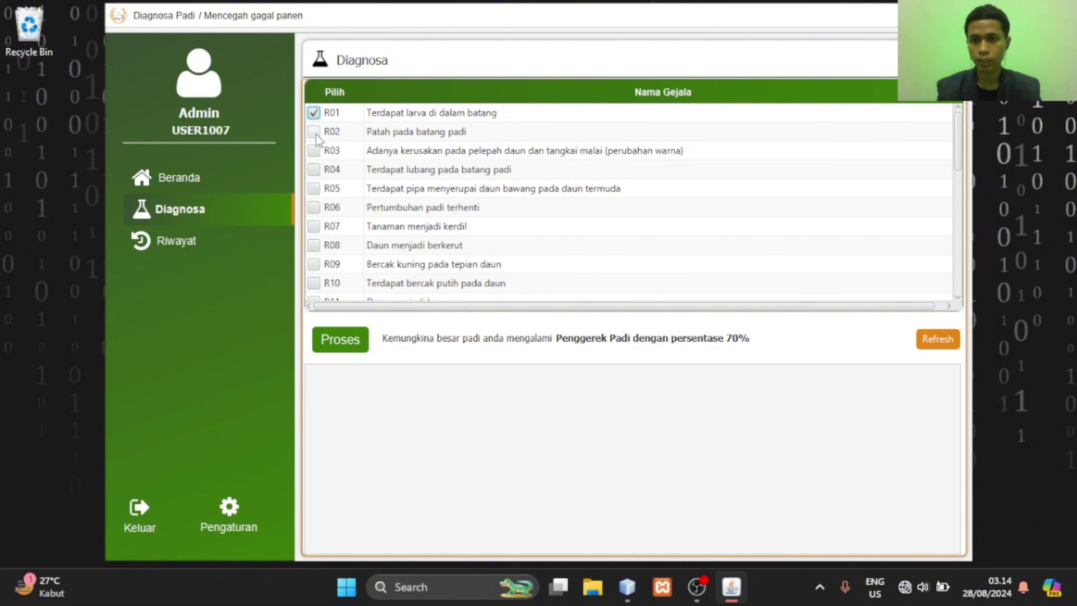
click(314, 132)
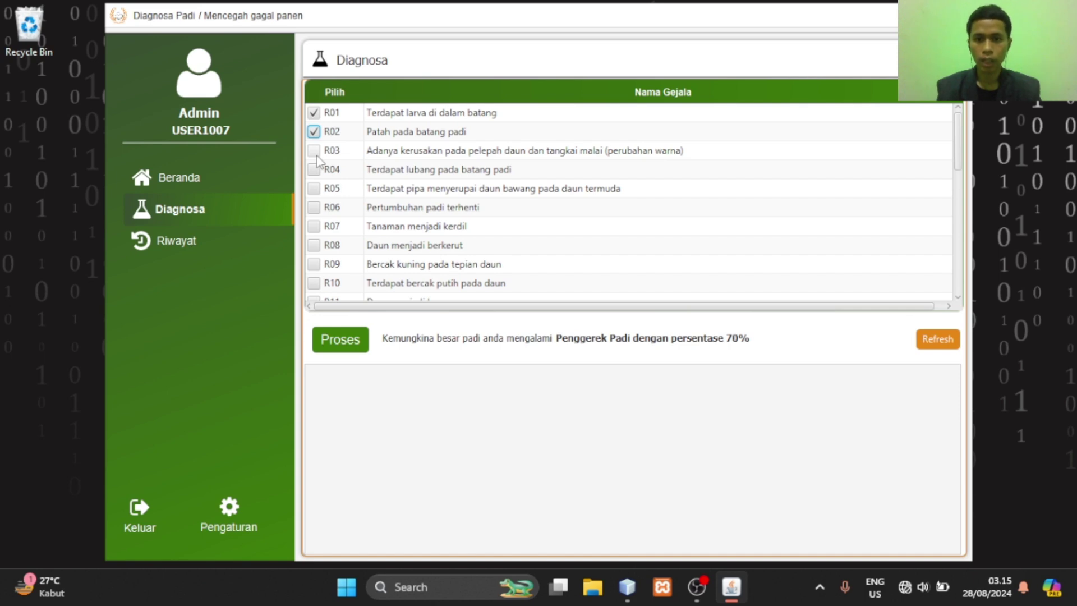
click(317, 158)
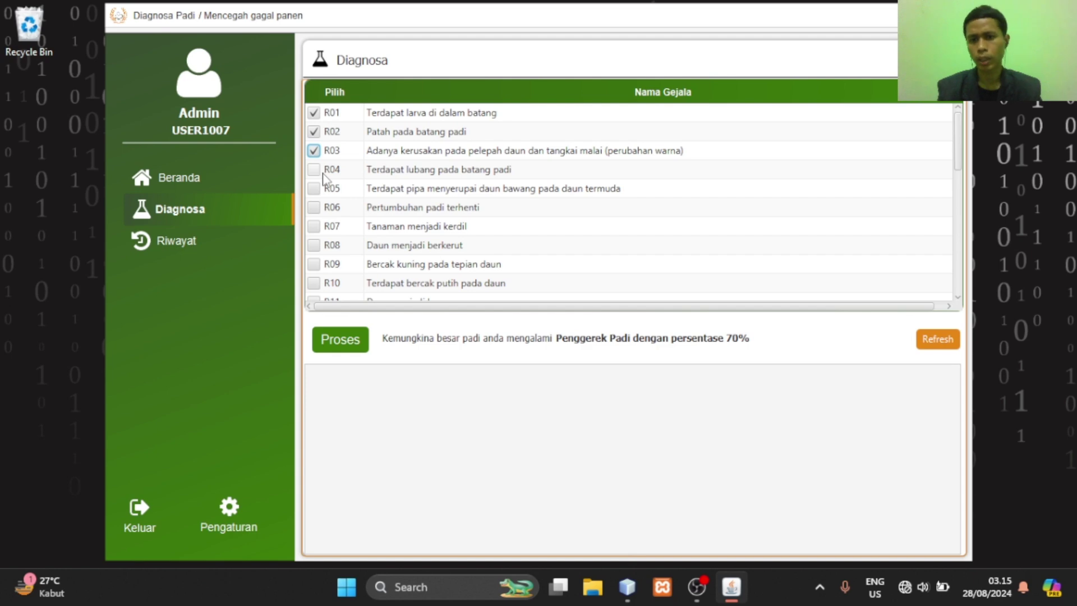
click(316, 170)
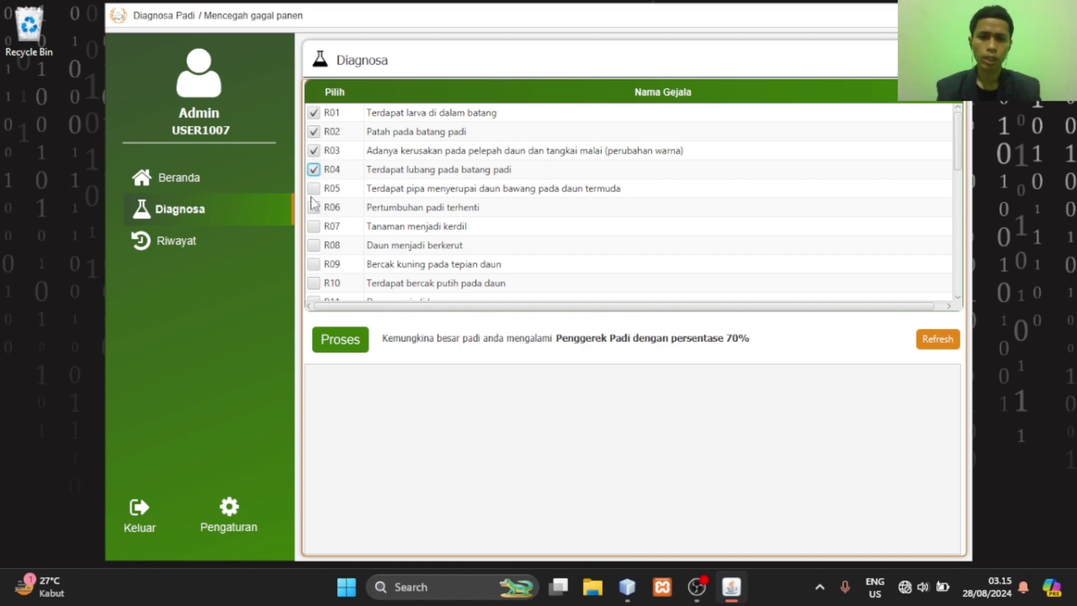
click(314, 189)
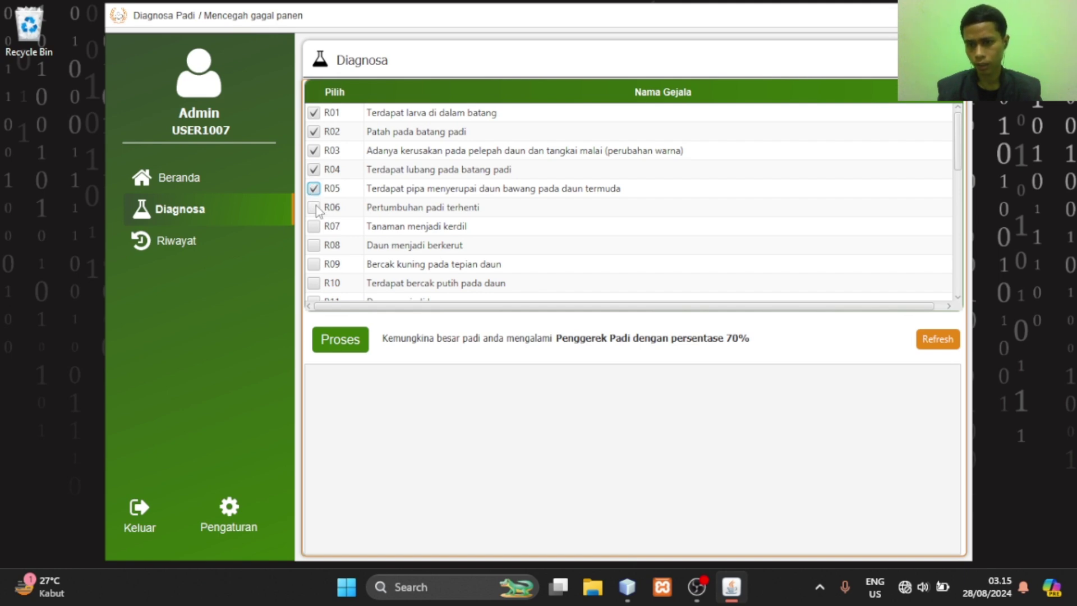
click(315, 208)
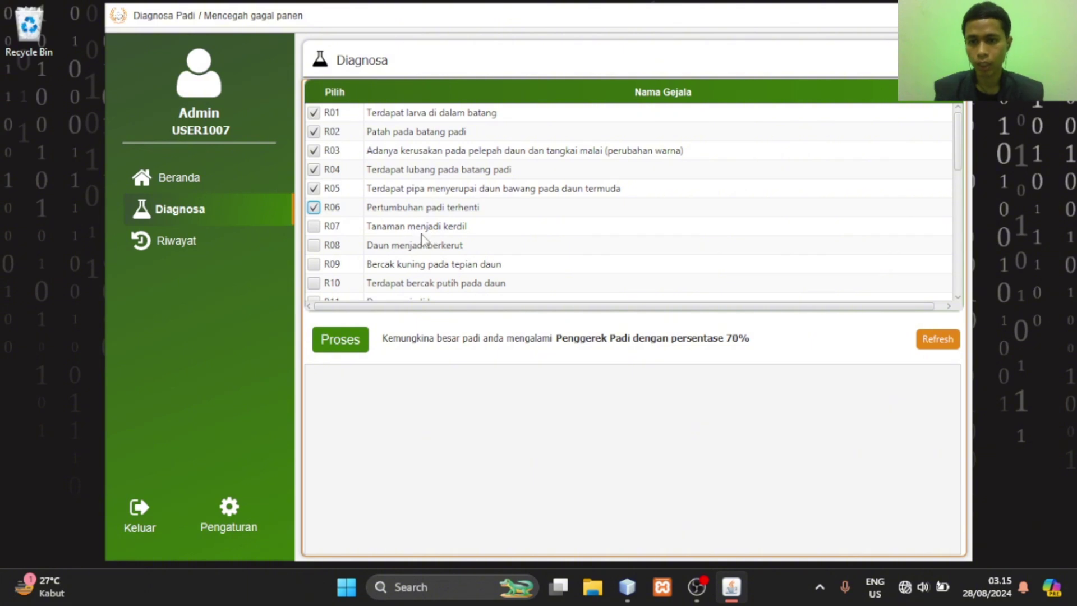
click(330, 349)
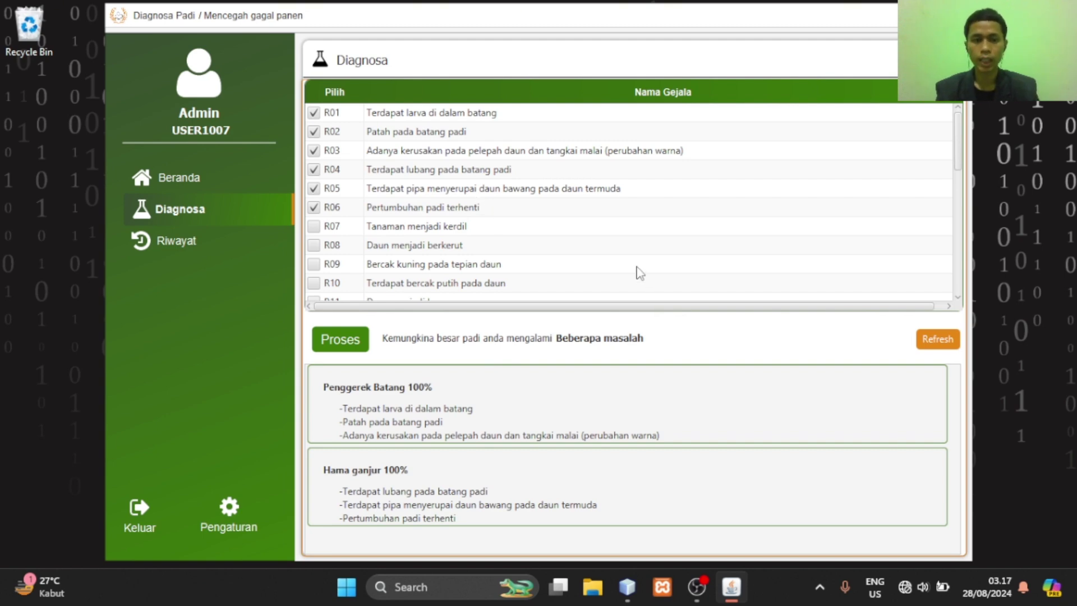
Clear the previous diagnosis and tick symptoms R06 and R07
click(942, 349)
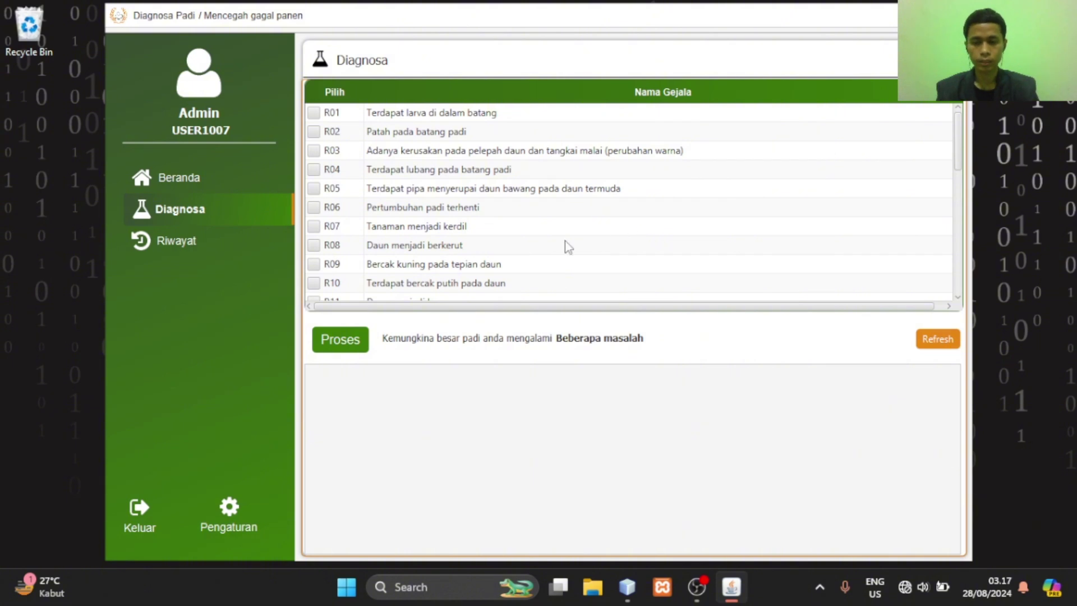
scroll(450, 207, down, 7)
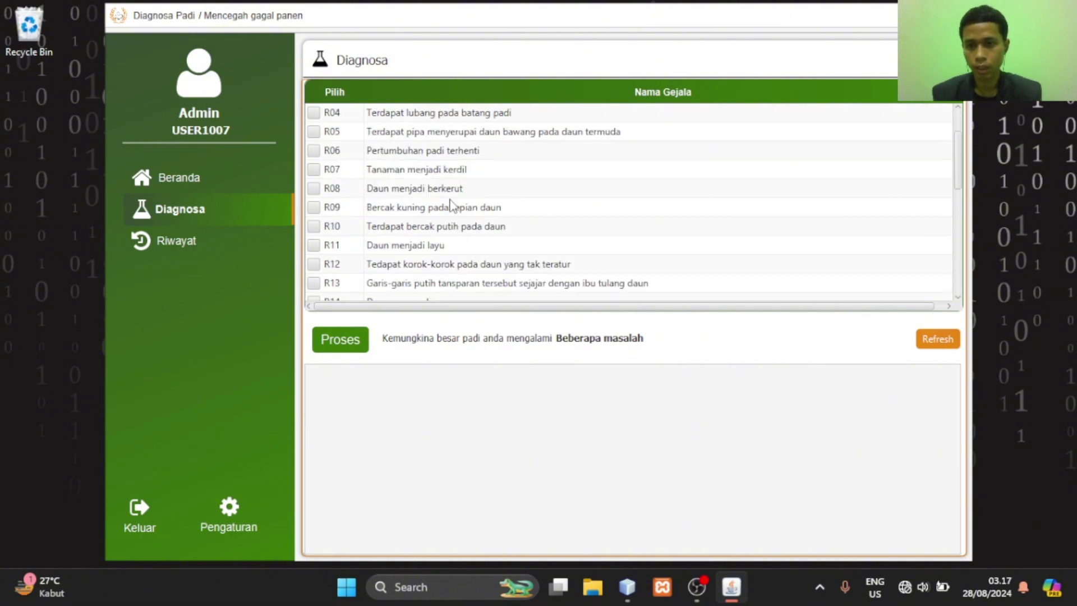
scroll(450, 207, up, 3)
scroll(693, 209, up, 4)
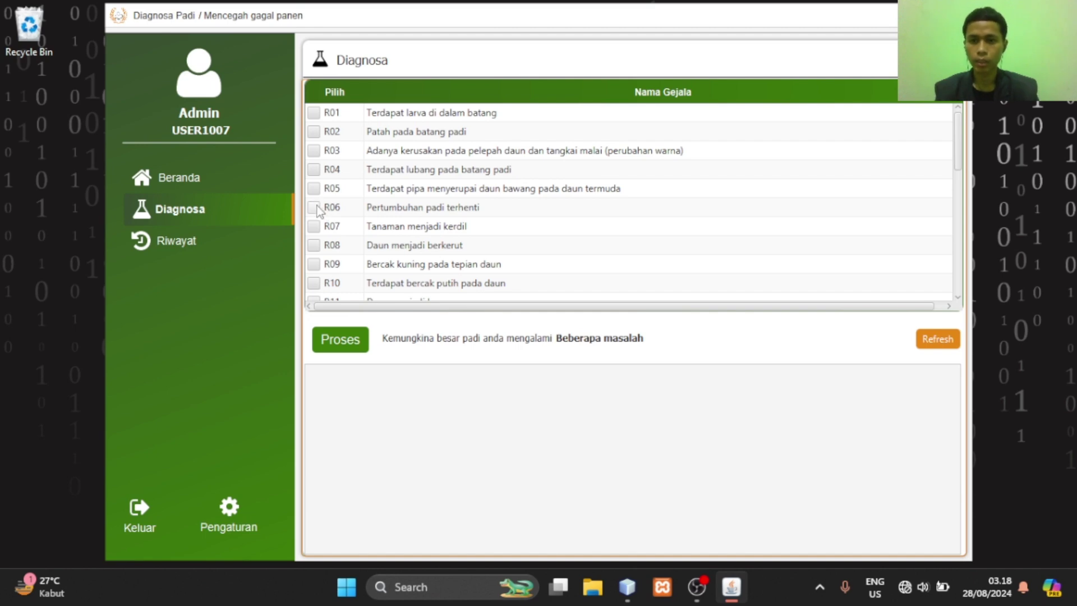
click(315, 207)
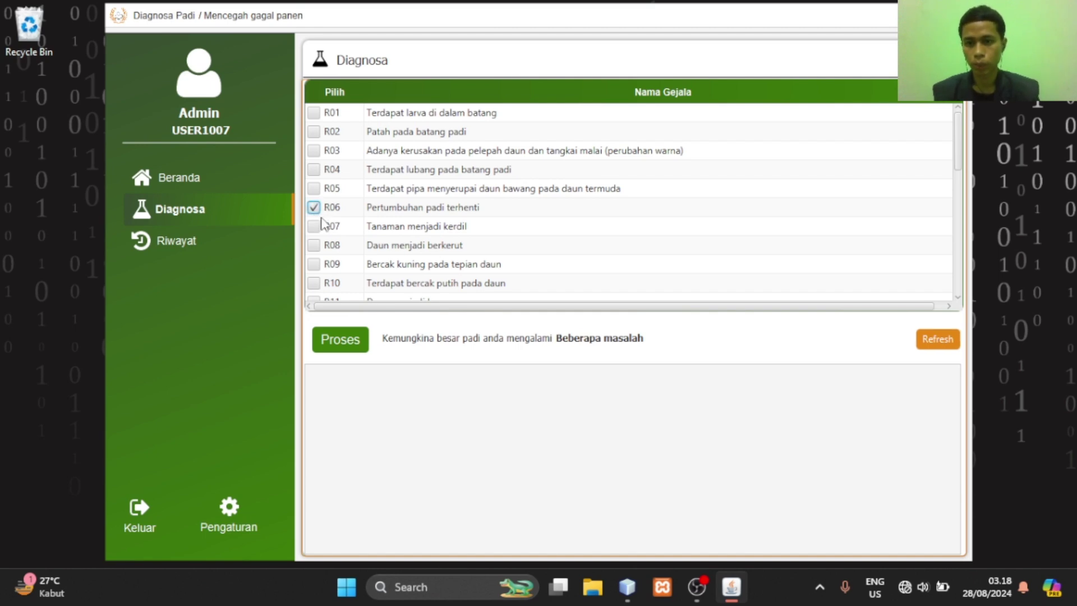
click(315, 228)
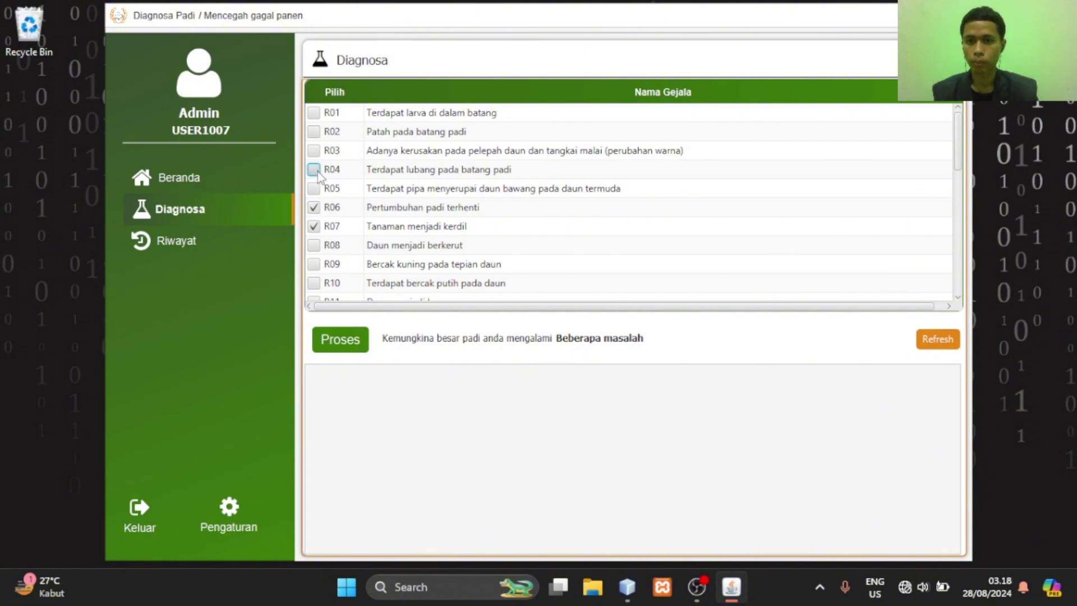
Tick symptoms R14, R15 and R05, then run the diagnosis with Proses
scroll(317, 174, down, 2)
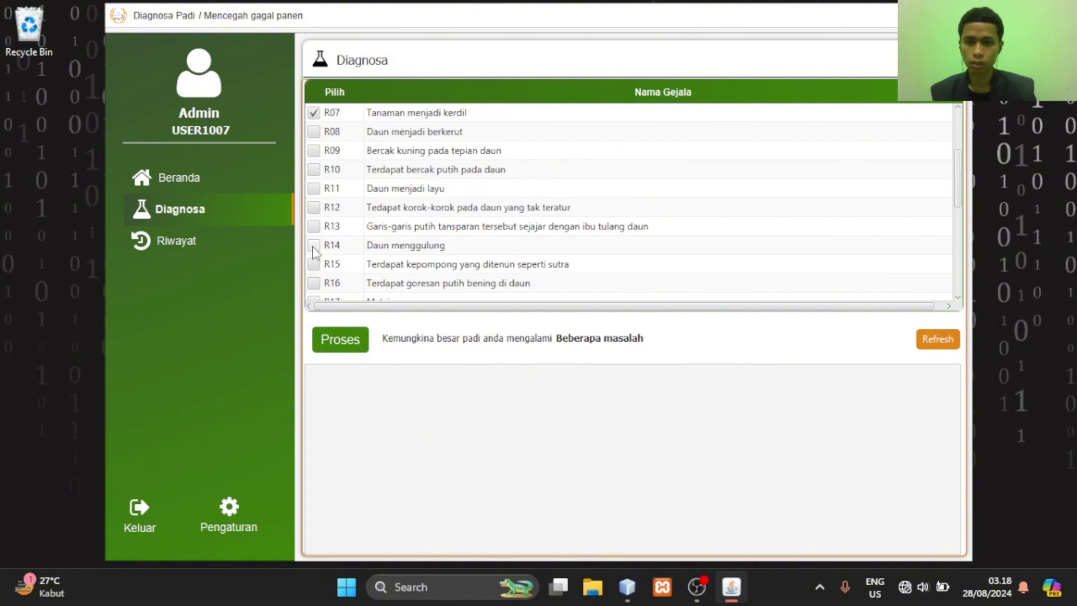
click(313, 245)
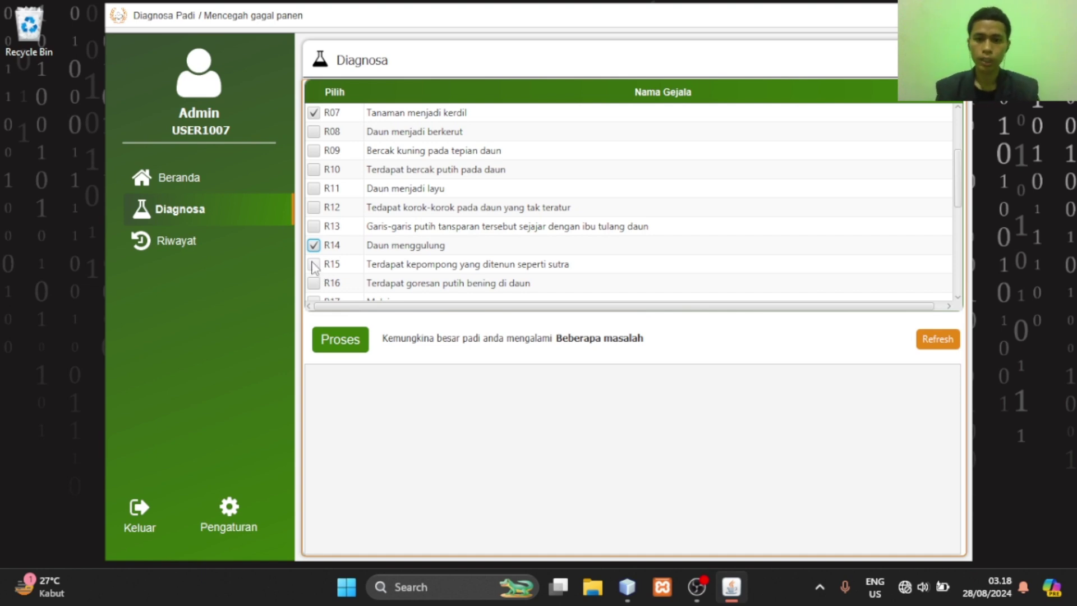
click(314, 264)
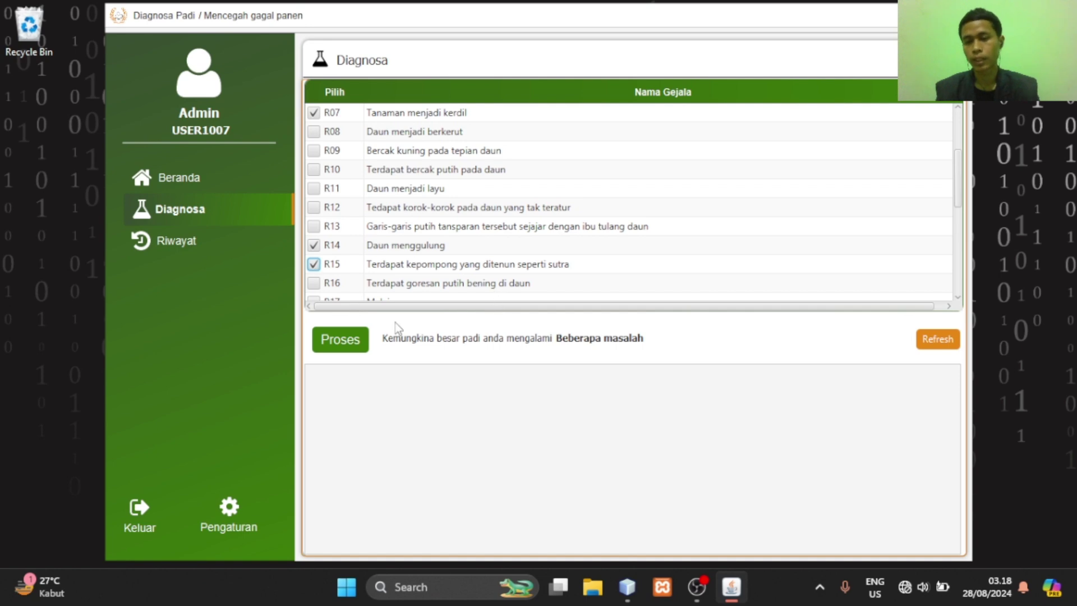
scroll(356, 210, up, 2)
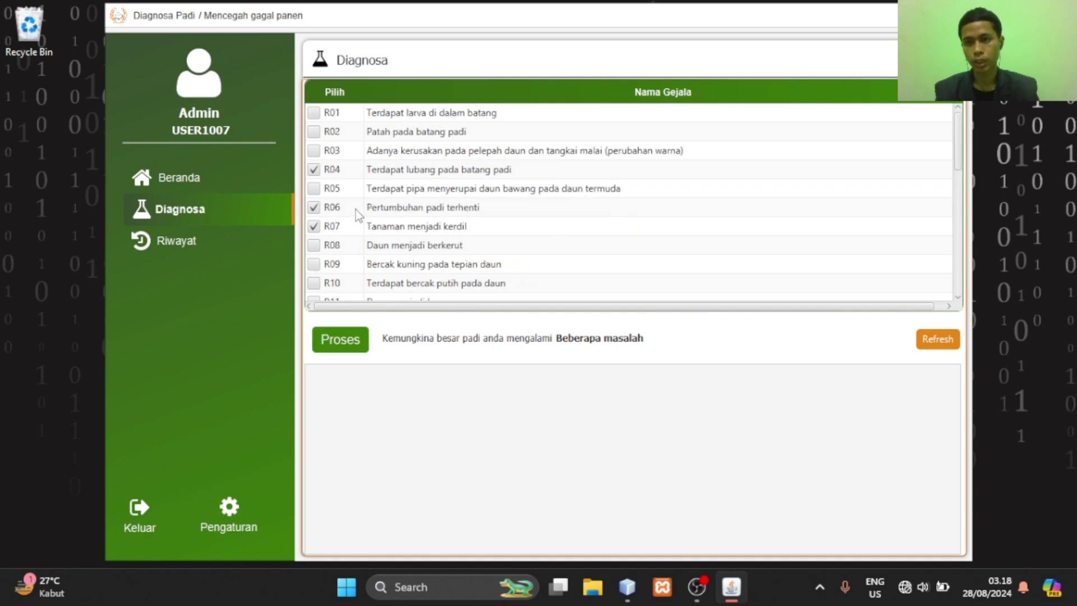
click(314, 189)
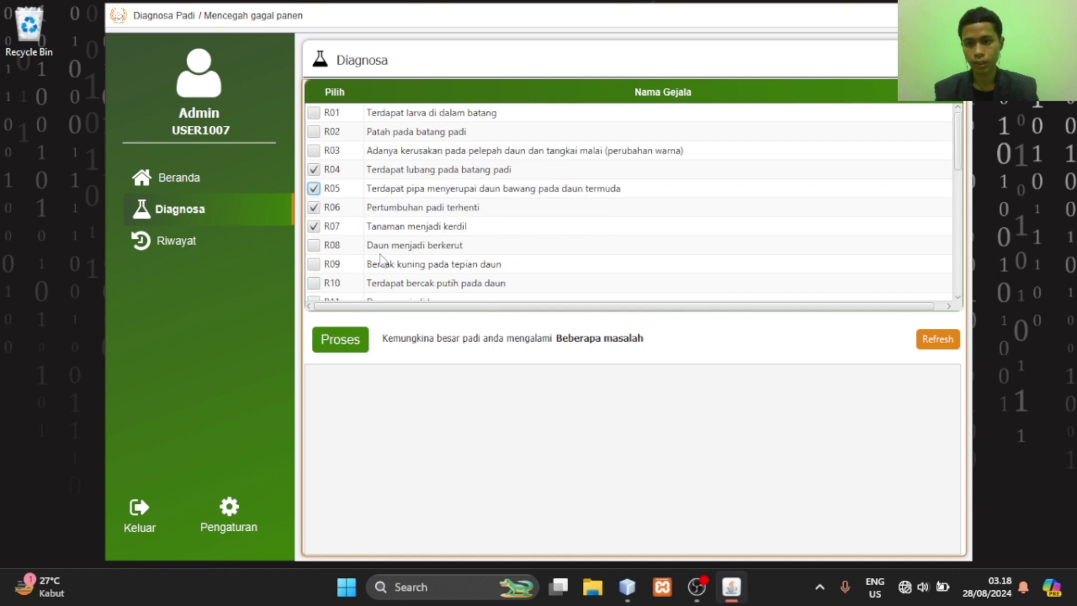
click(354, 340)
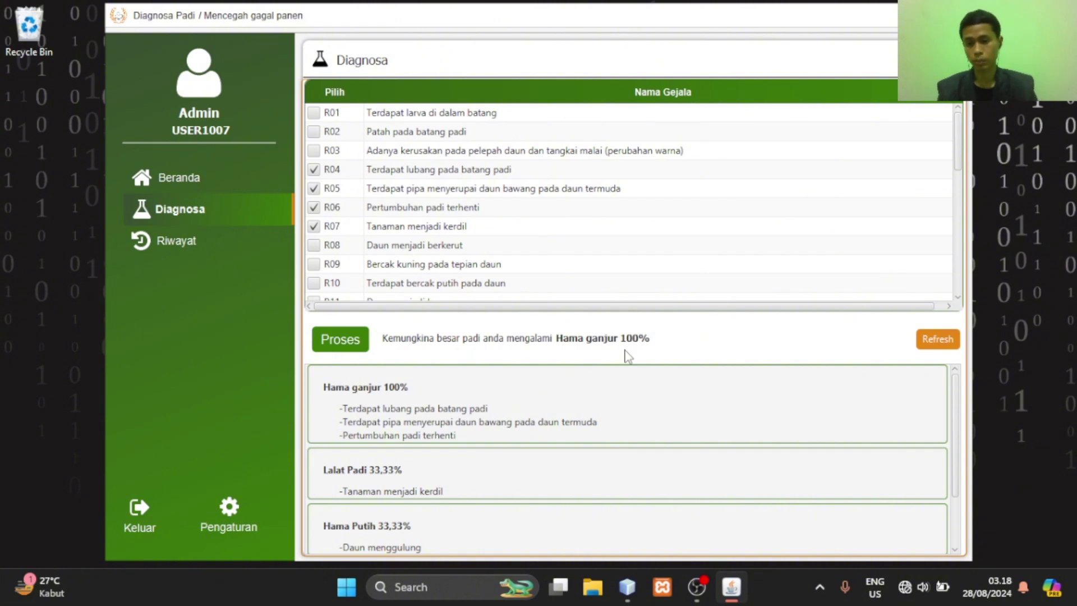
scroll(432, 404, down, 4)
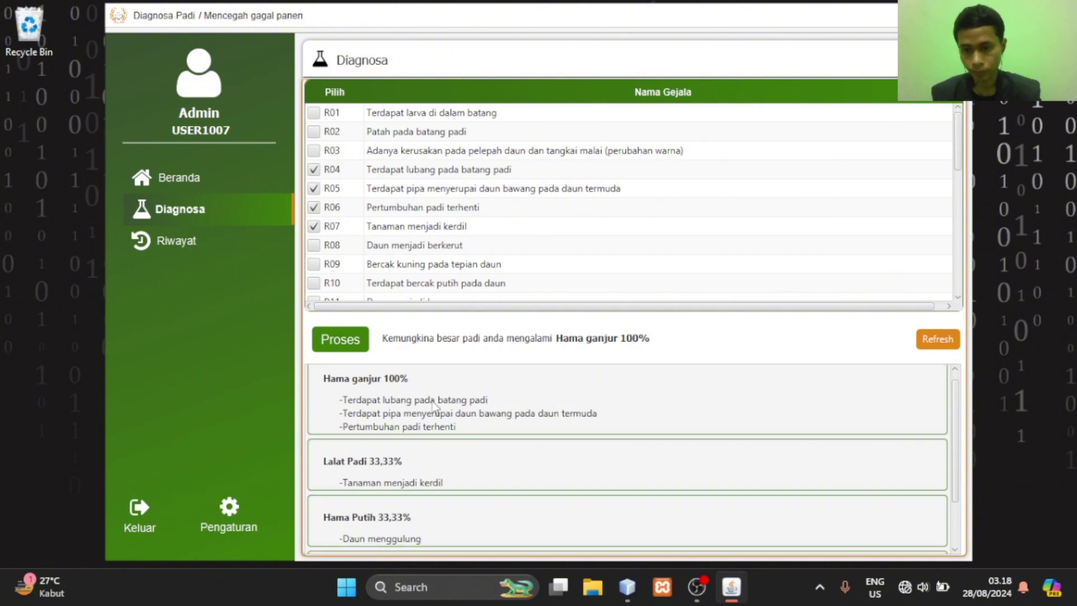
scroll(442, 413, up, 5)
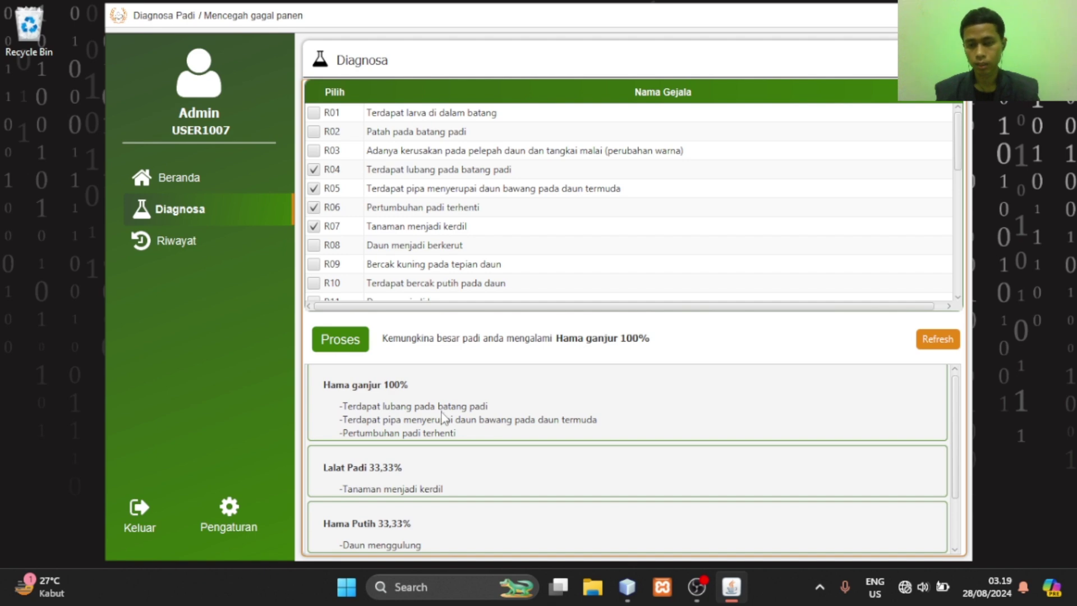
scroll(438, 444, down, 1)
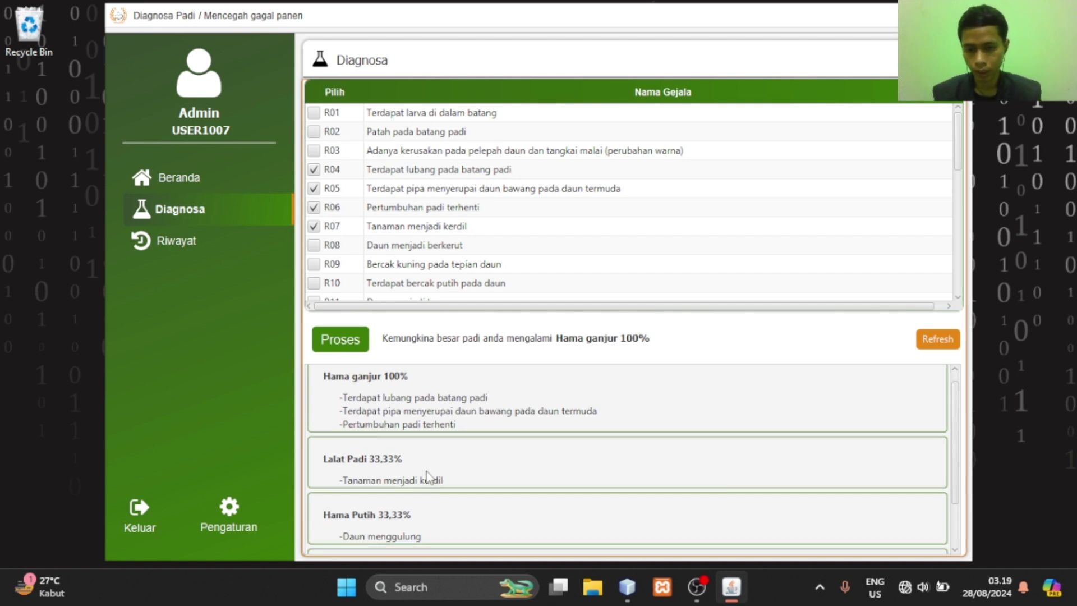
scroll(428, 478, down, 3)
scroll(430, 478, down, 2)
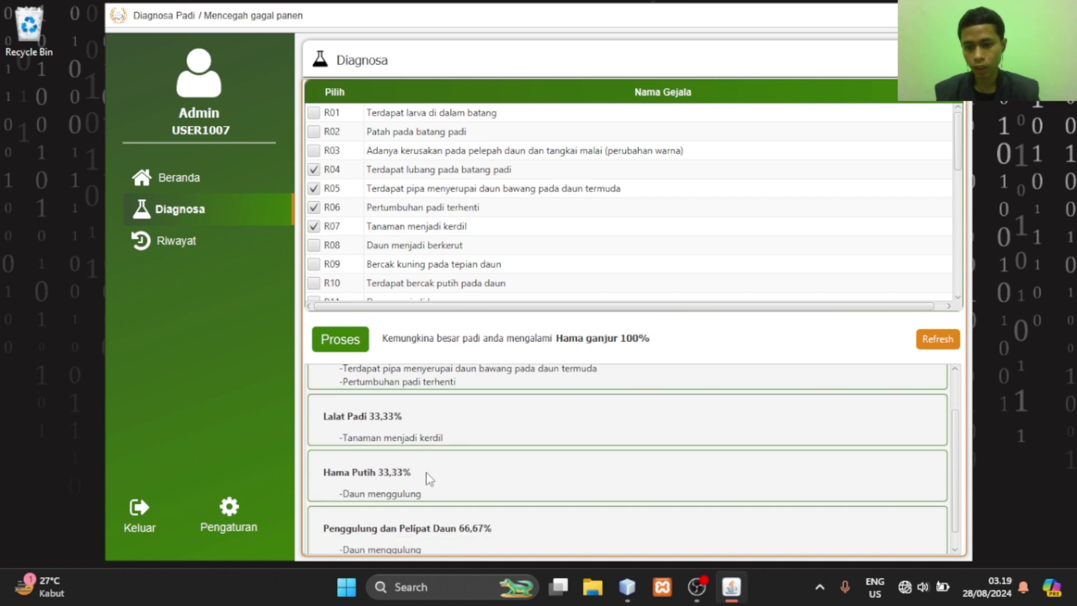
scroll(429, 478, down, 1)
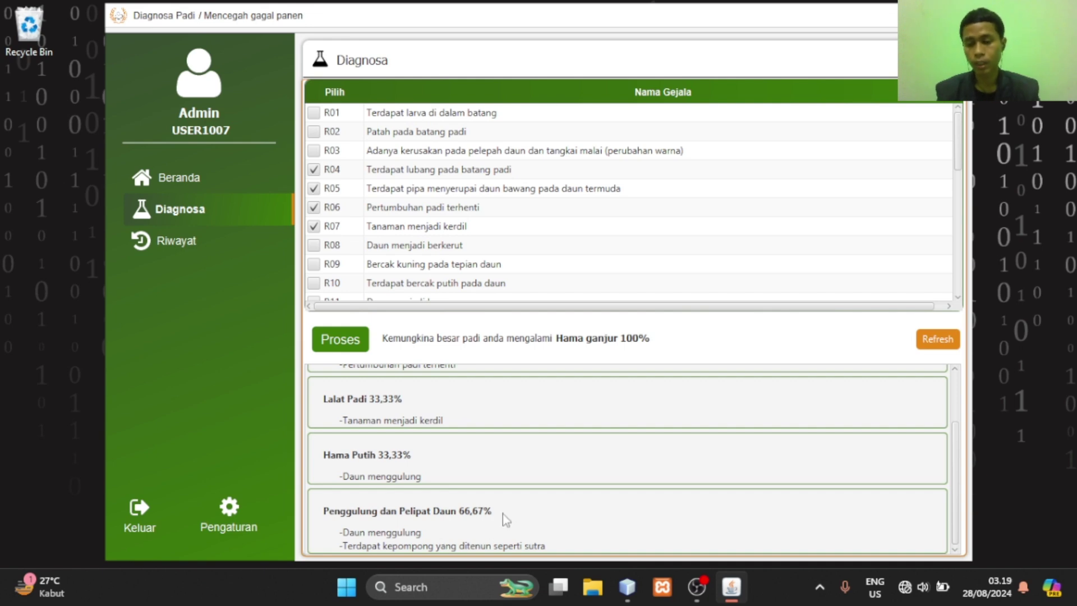
scroll(503, 513, up, 1)
scroll(503, 514, up, 1)
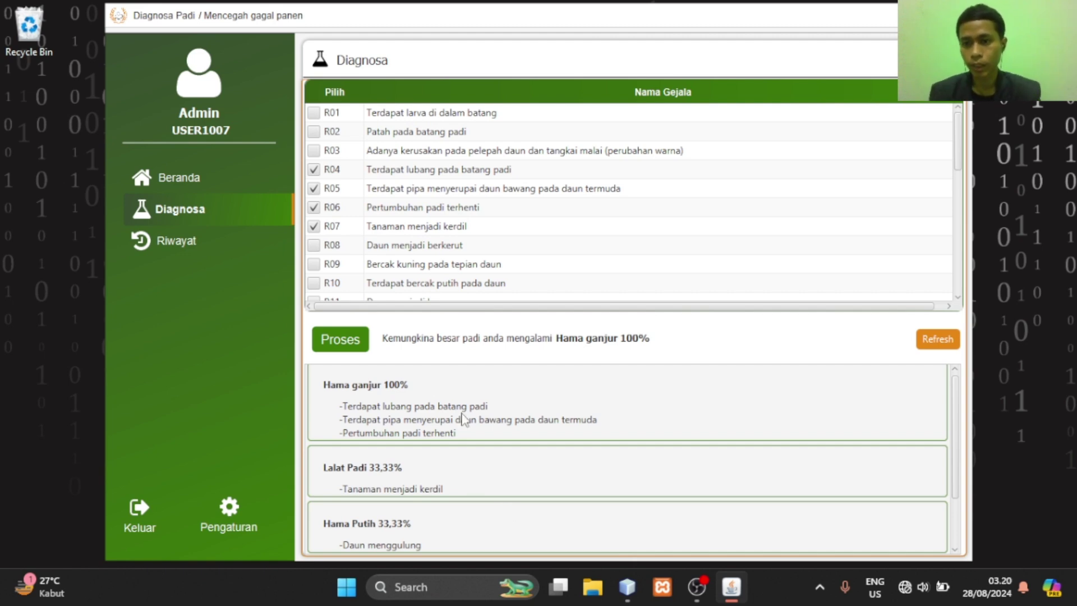
Open the Riwayat history and view the details of entry 39
click(205, 243)
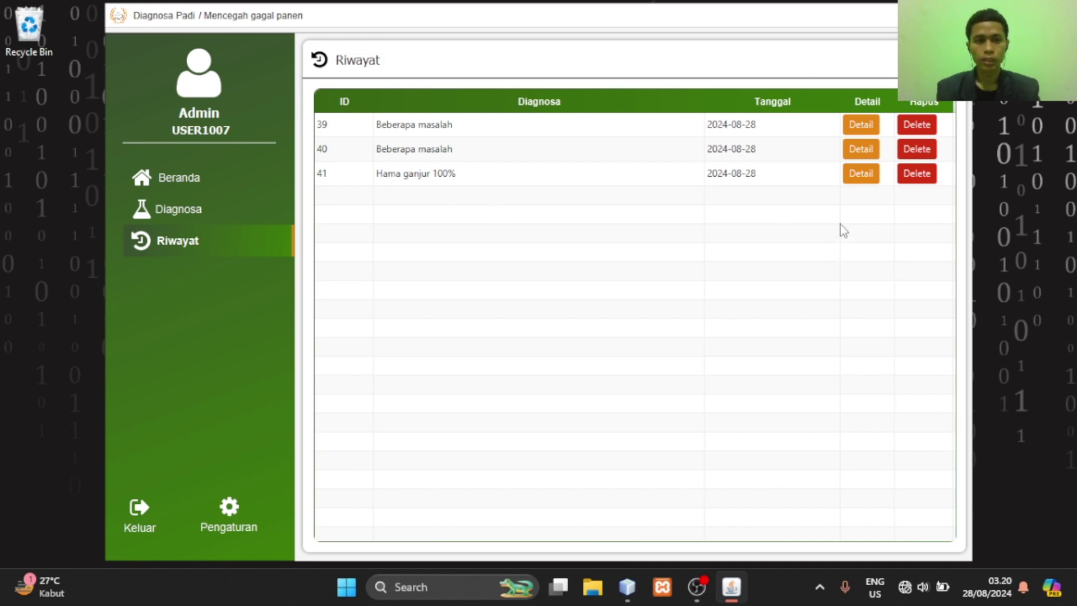
click(867, 129)
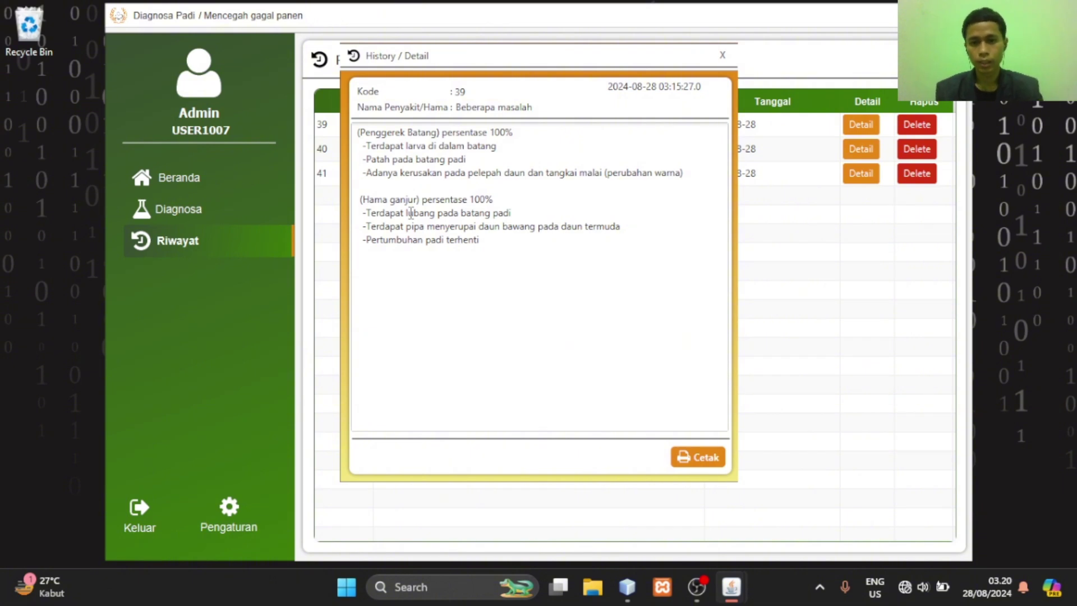
Print history entry 39 as a JasperViewer report, then close the viewer
click(706, 458)
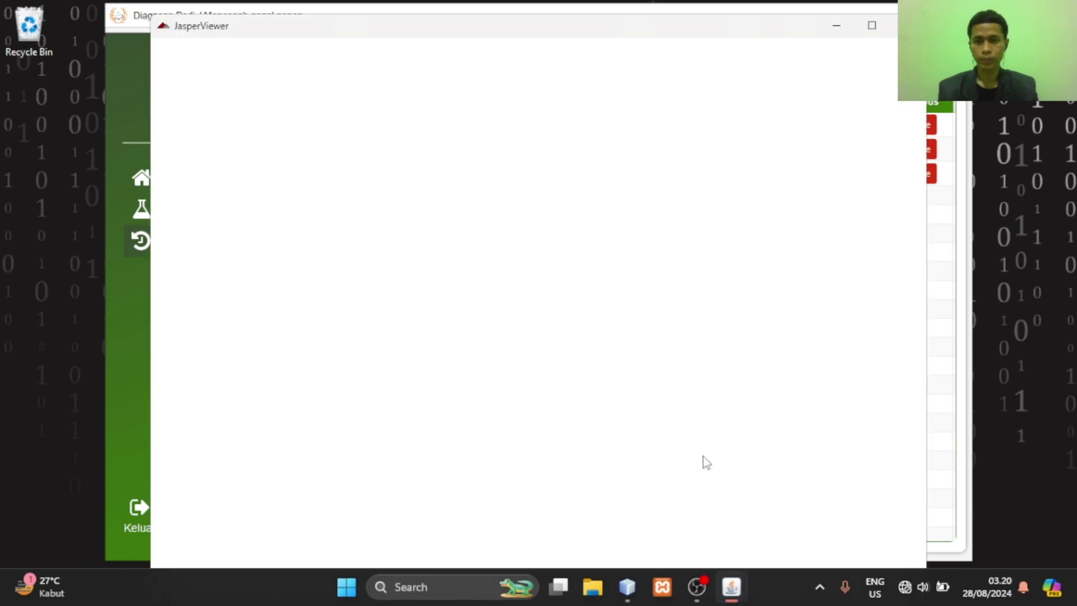
scroll(706, 463, up, 3)
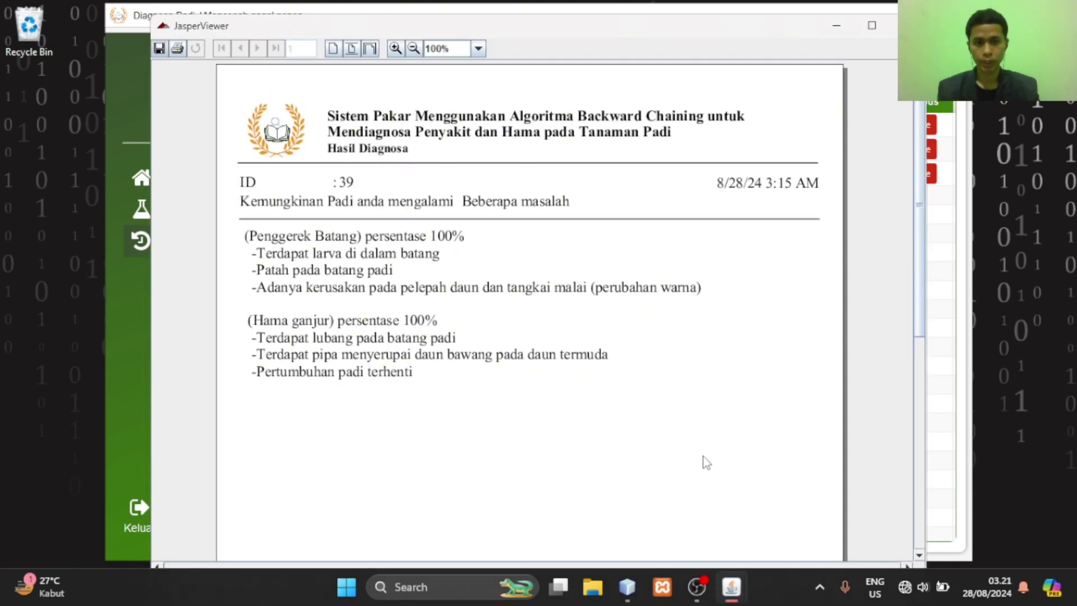
click(895, 25)
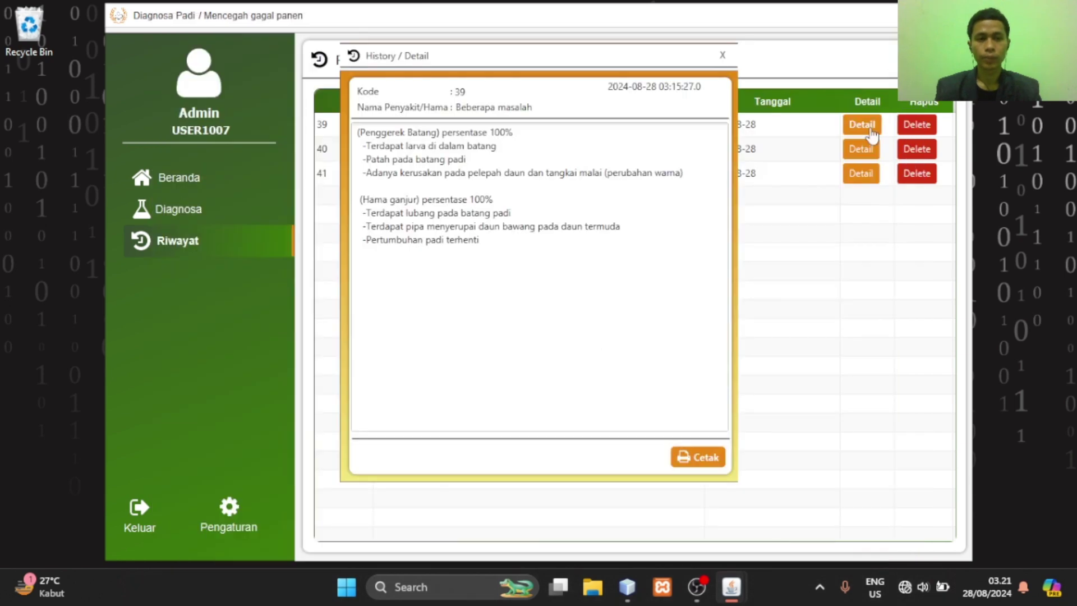
Close the entry 39 detail view and delete history entry 40
click(722, 53)
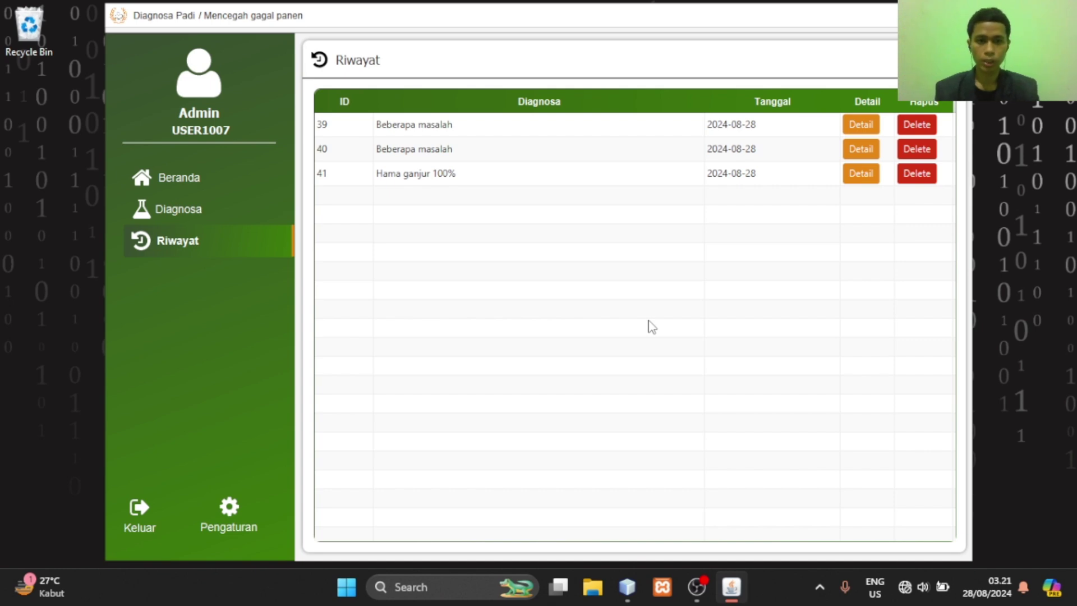
click(917, 149)
click(594, 235)
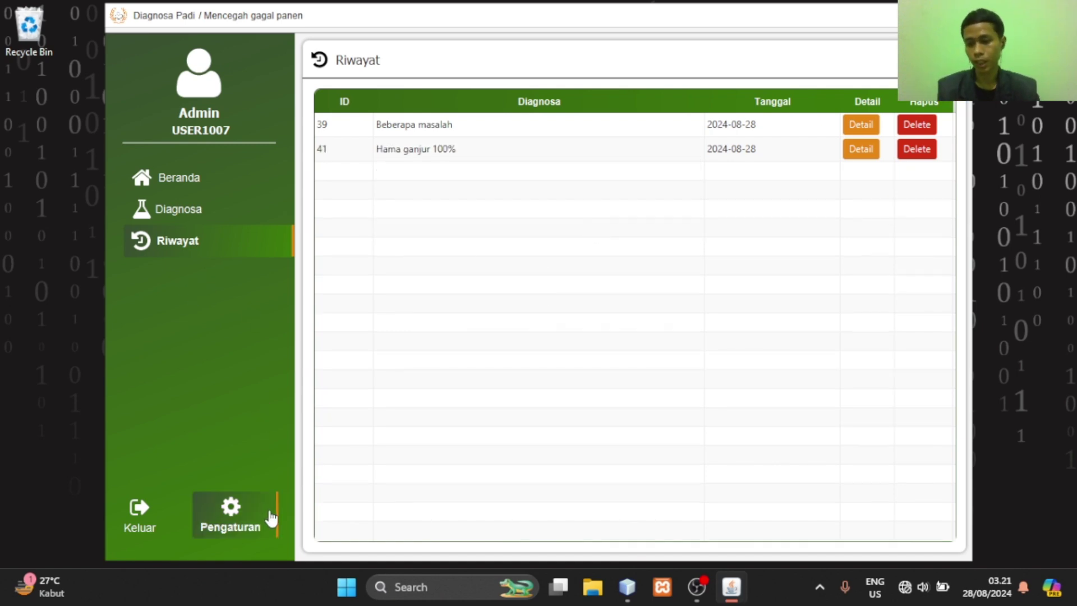
Open the own-account form and retype the admin's name
click(259, 540)
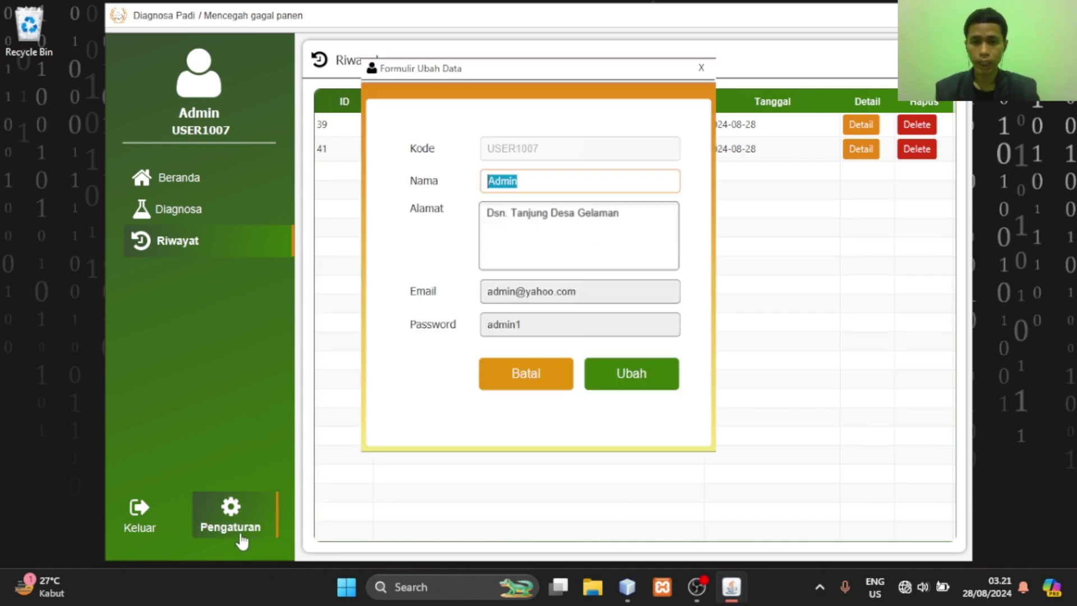
click(550, 188)
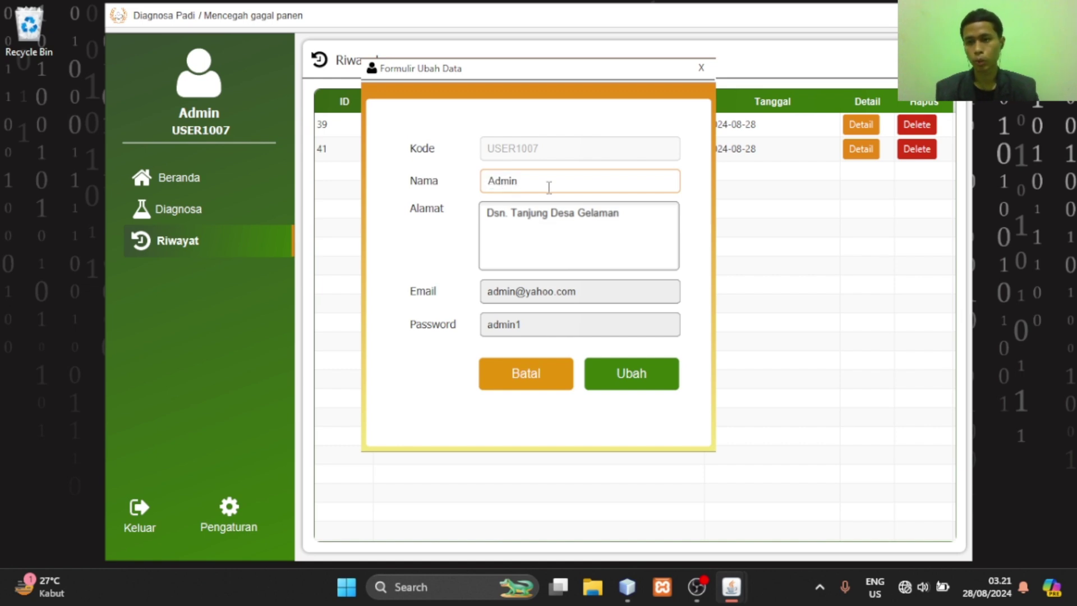
click(247, 508)
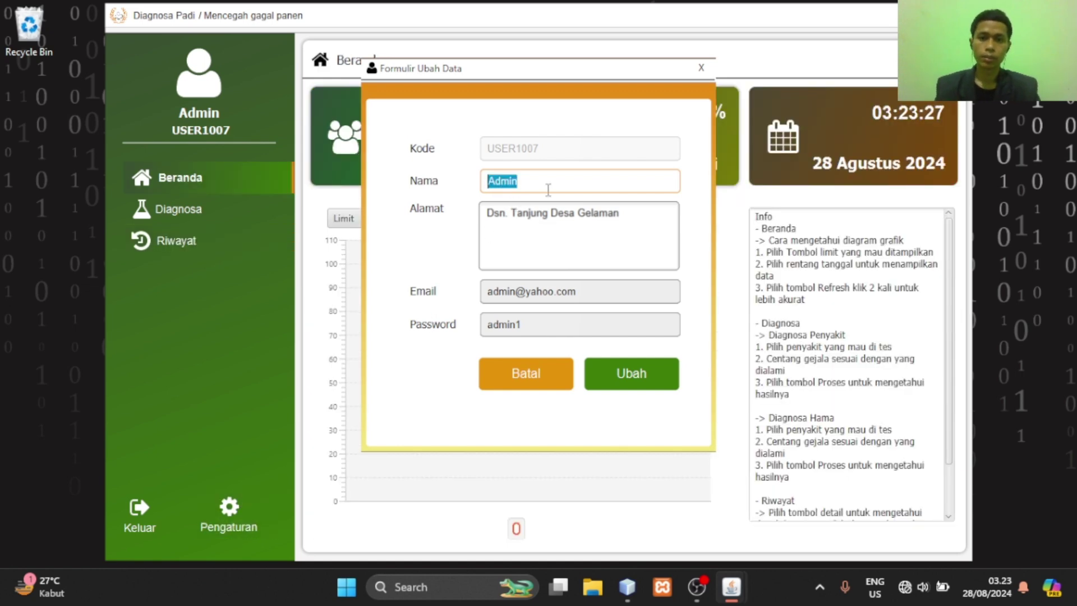
text(Adm)
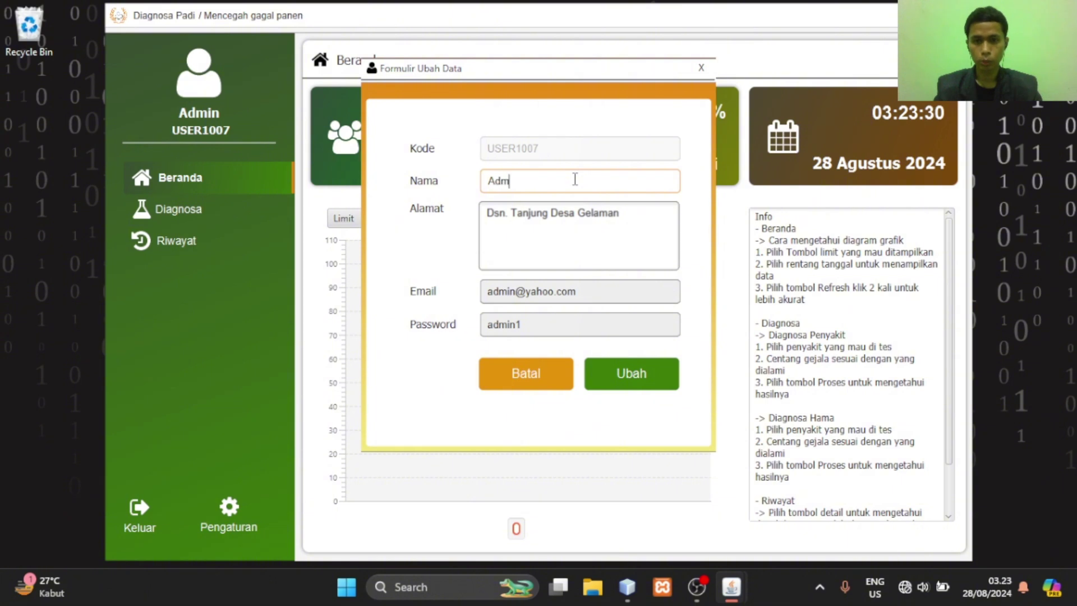
key(BackSpace)
text(in)
key(BackSpace)
text(m)
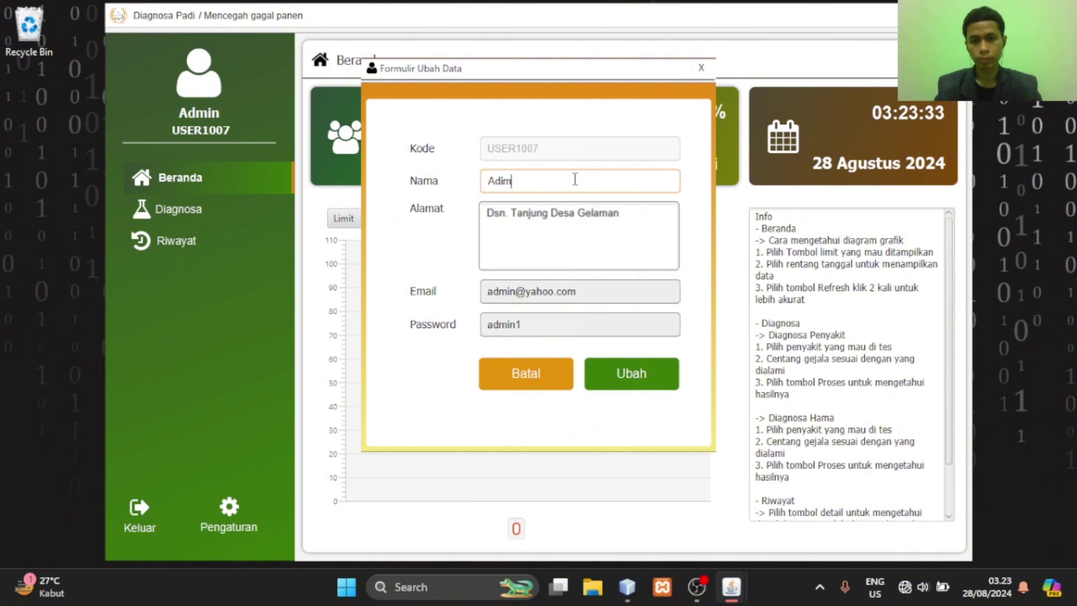
Correct the user-name part of the account's e-mail address
click(517, 299)
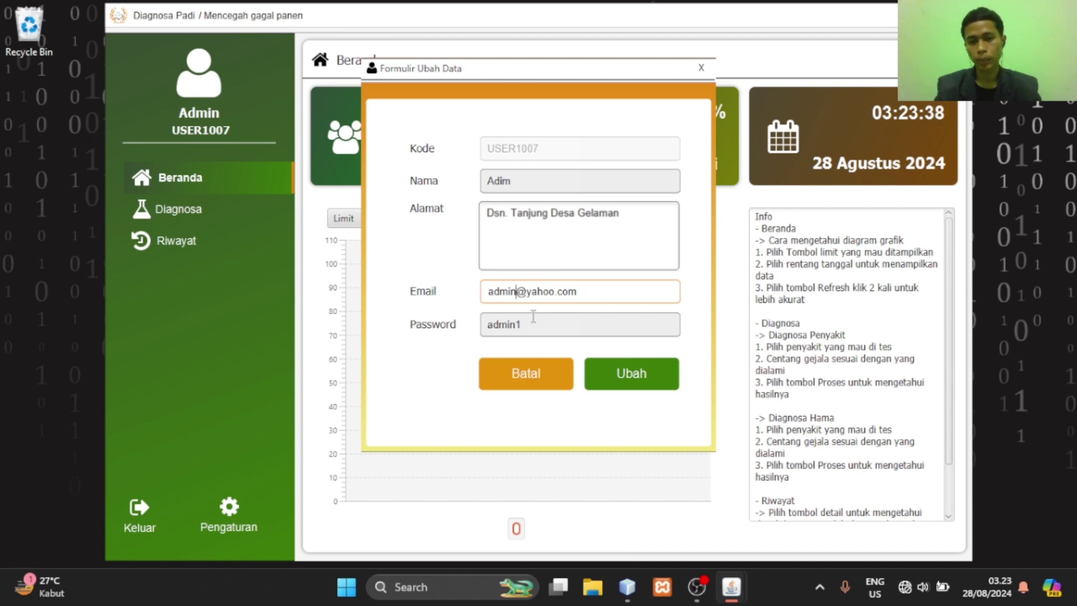
key(shift+Left)
key(shift+Left)
key(shift+Left)
text(a)
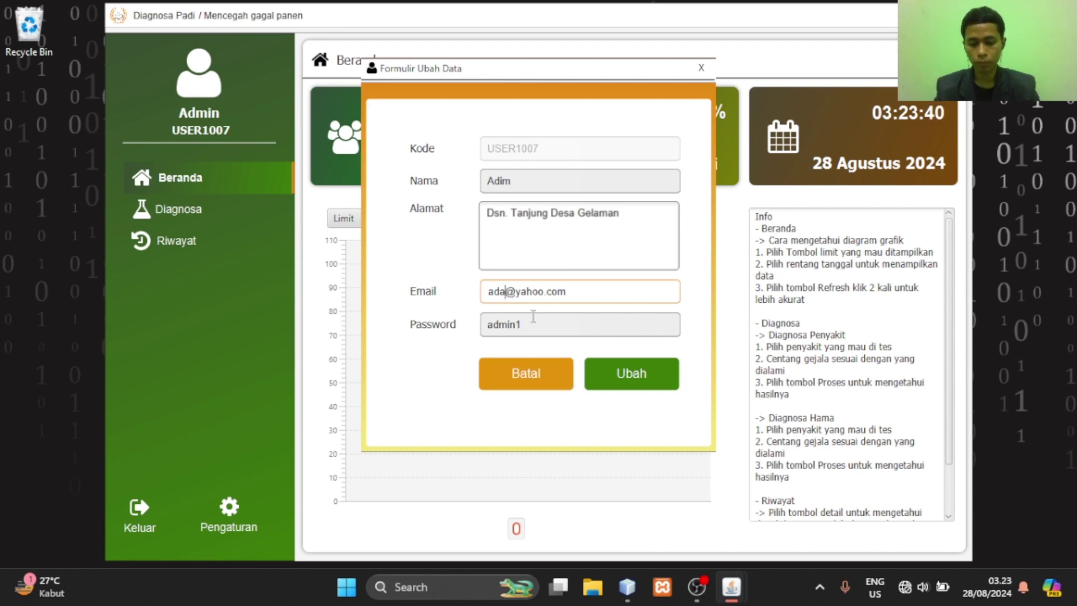
key(BackSpace)
text(im)
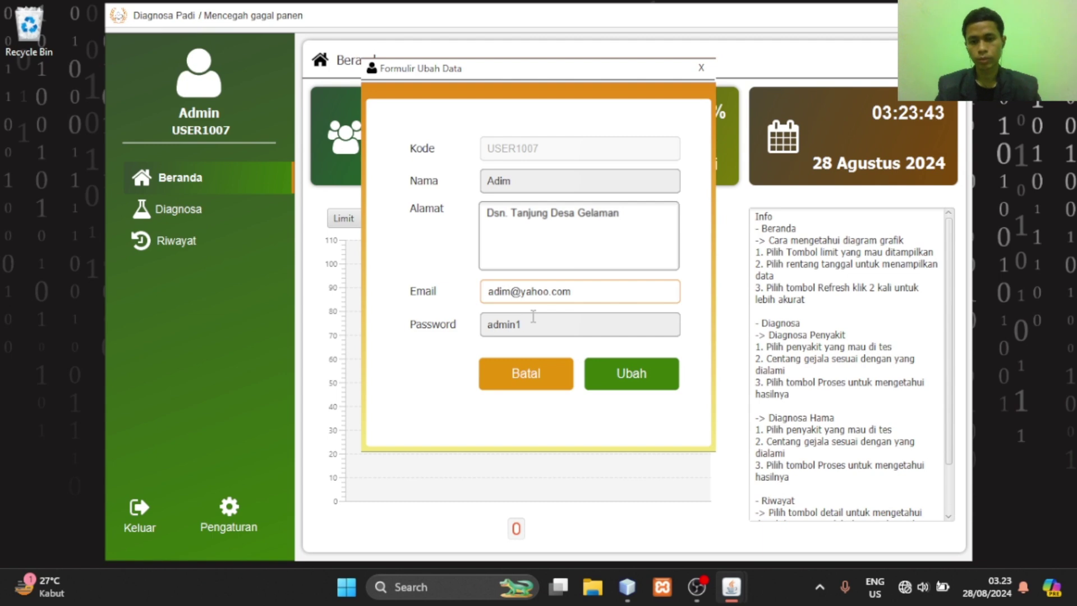
Enter a new account password and save, then open Riwayat and request logout
click(538, 322)
key(BackSpace)
key(BackSpace)
key(BackSpace)
key(BackSpace)
key(BackSpace)
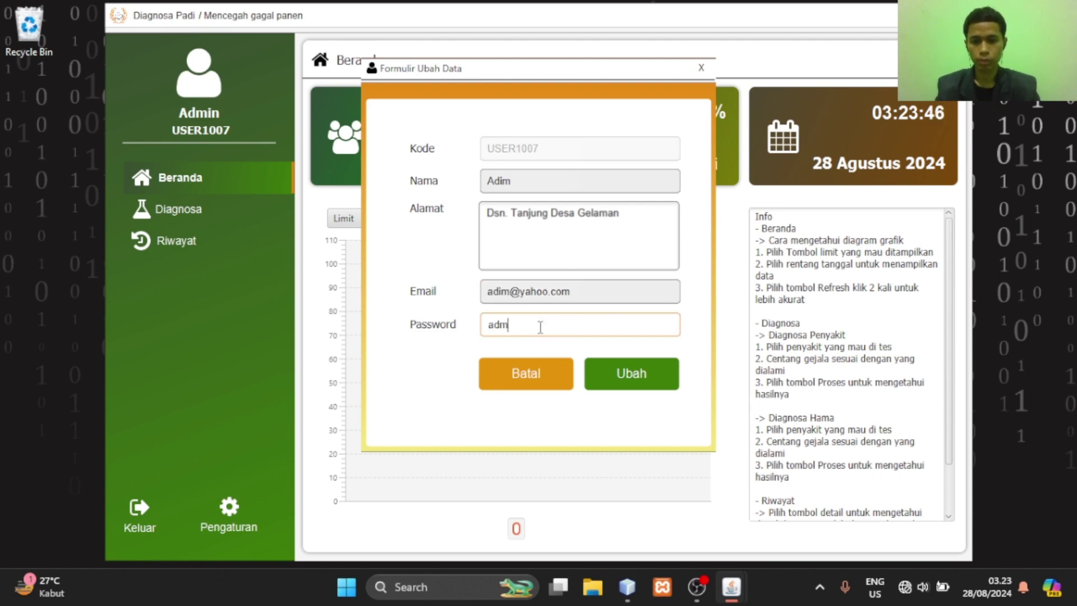
text(dim1)
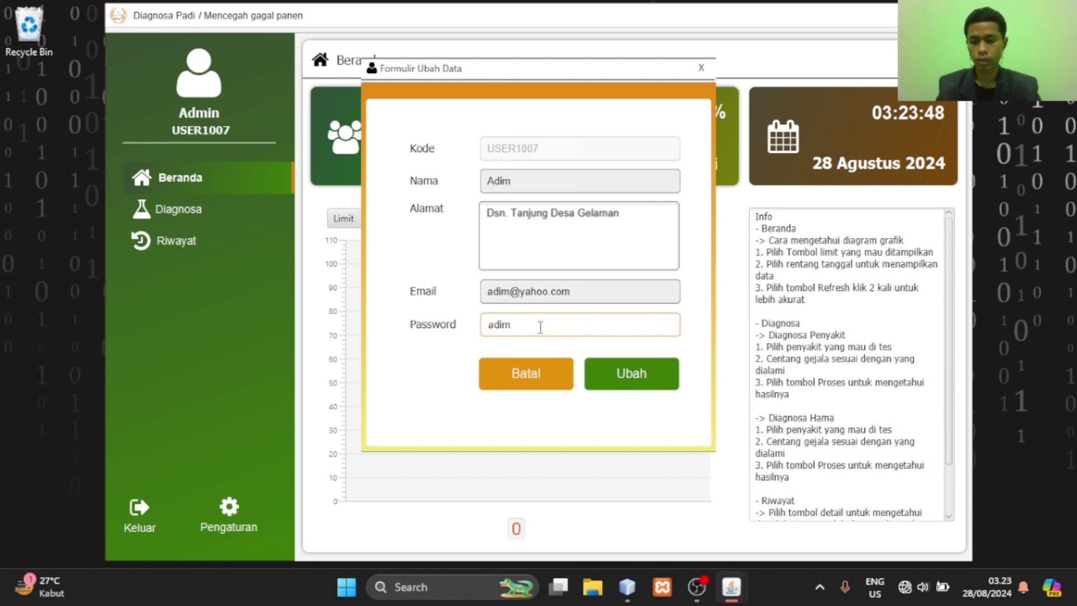
click(627, 373)
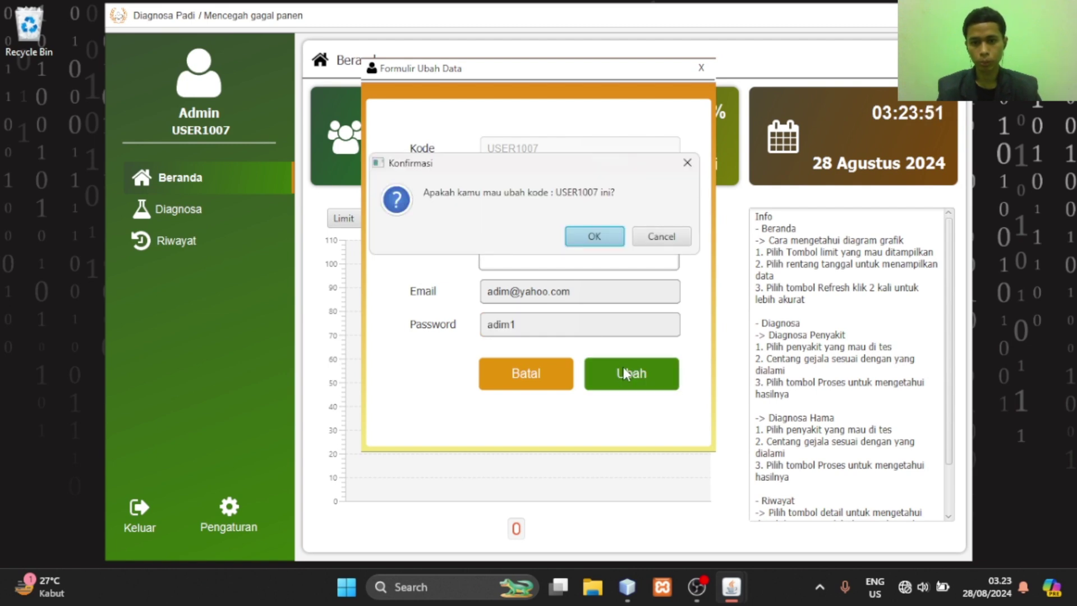
click(596, 236)
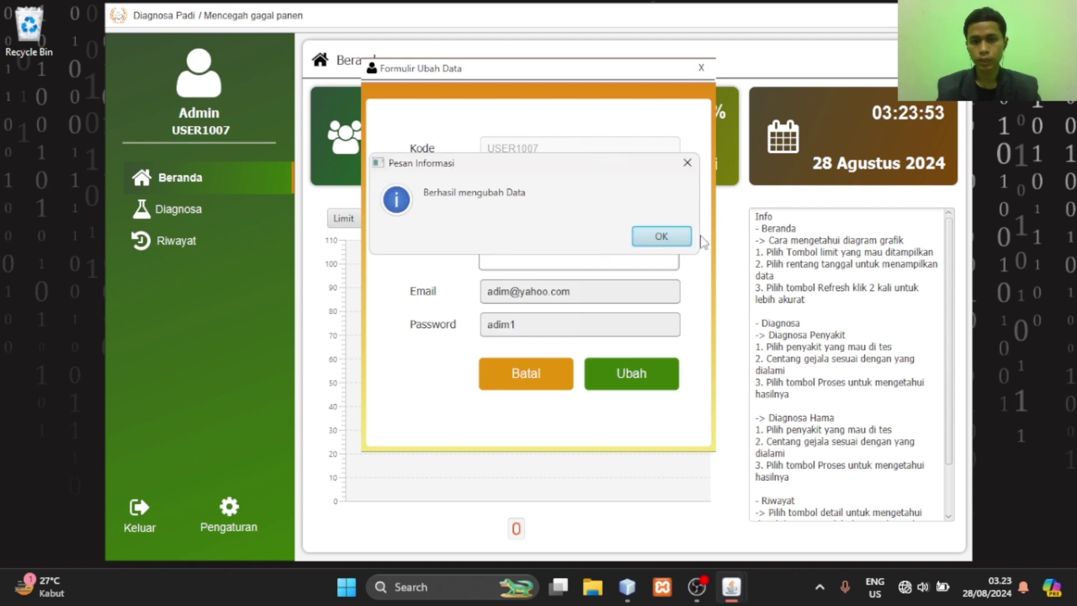
click(661, 237)
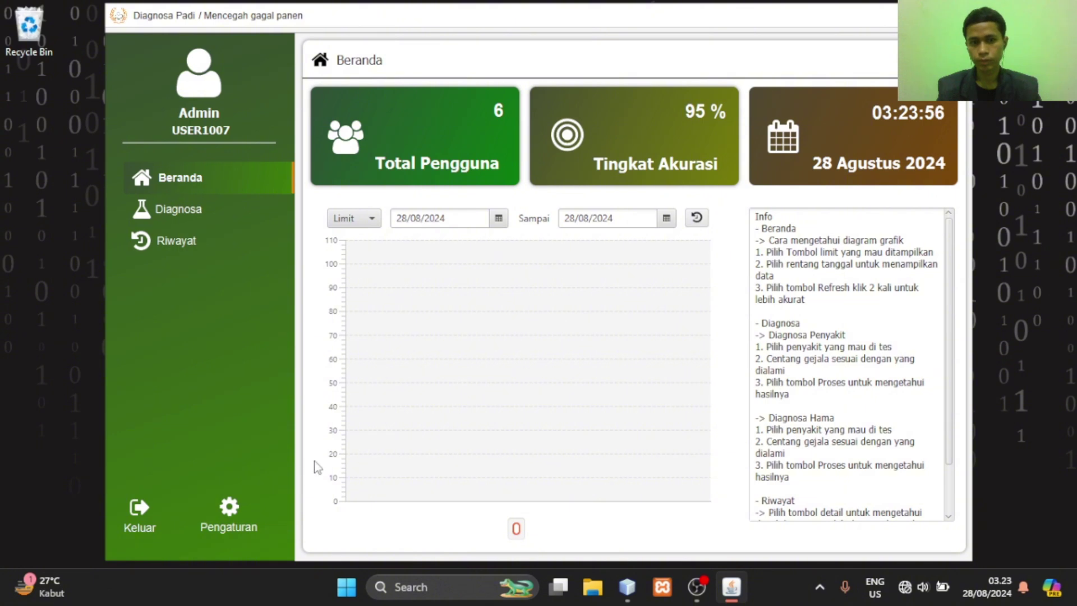
click(174, 240)
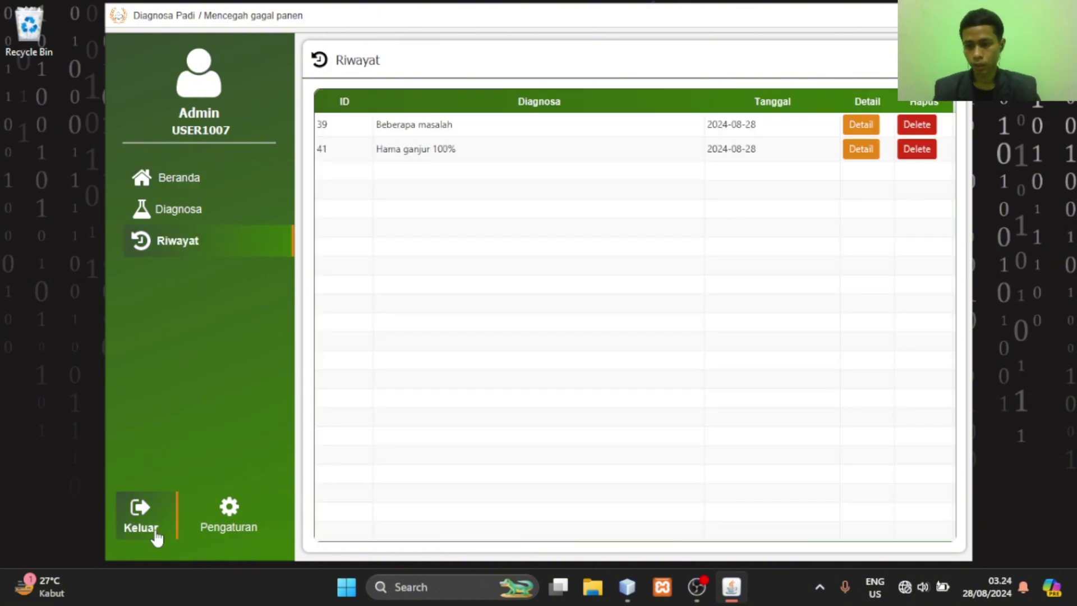
click(147, 530)
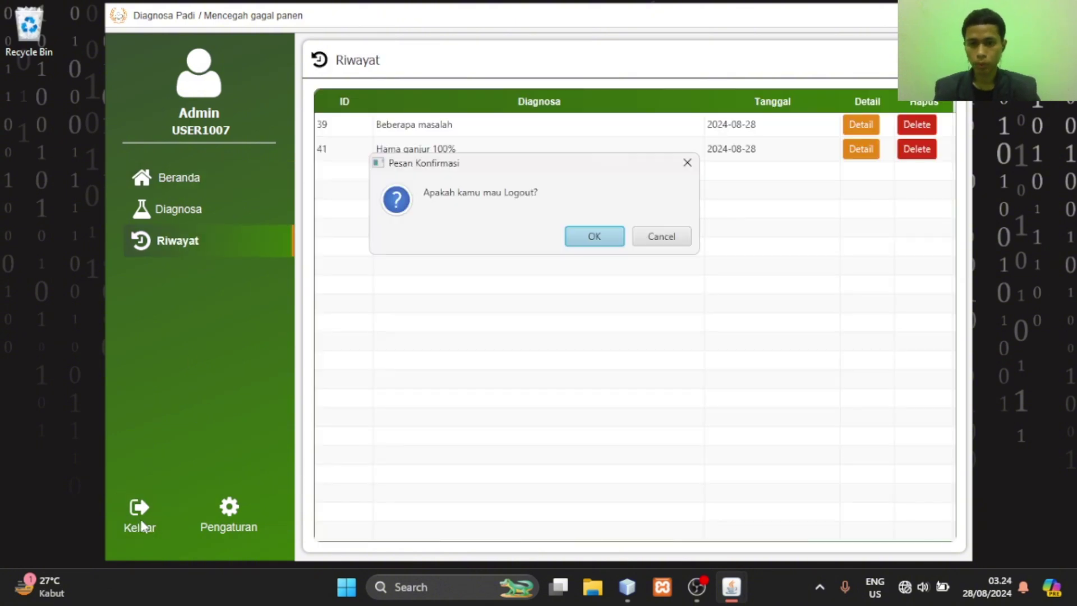
Confirm the 'Apakah kamu mau Logout?' prompt with OK to return to the login window
click(580, 241)
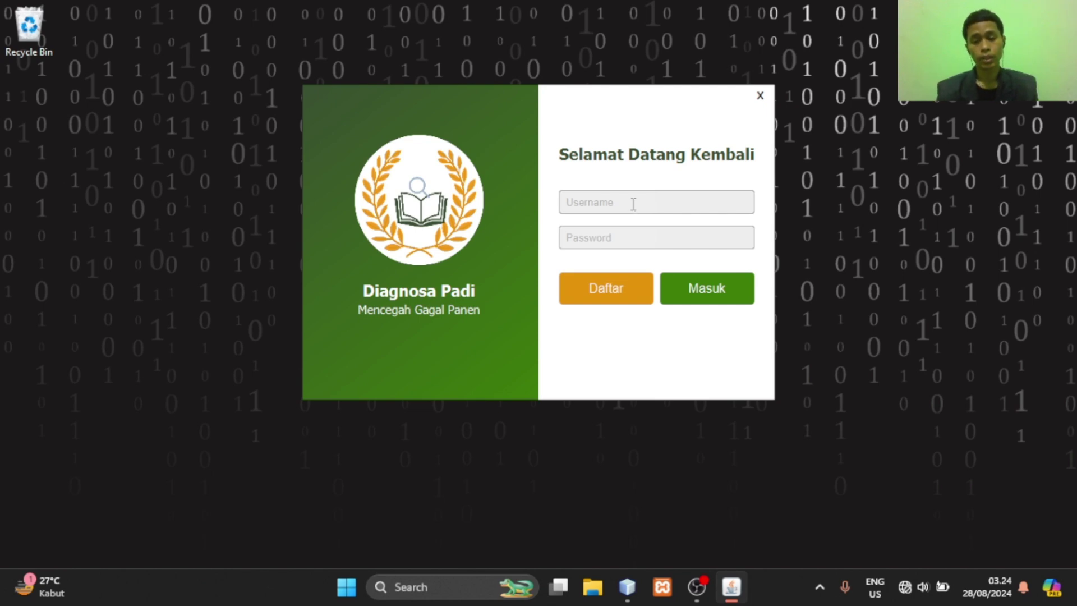
Log in with the admin username and password, then dismiss the login success message
click(634, 203)
text(ali)
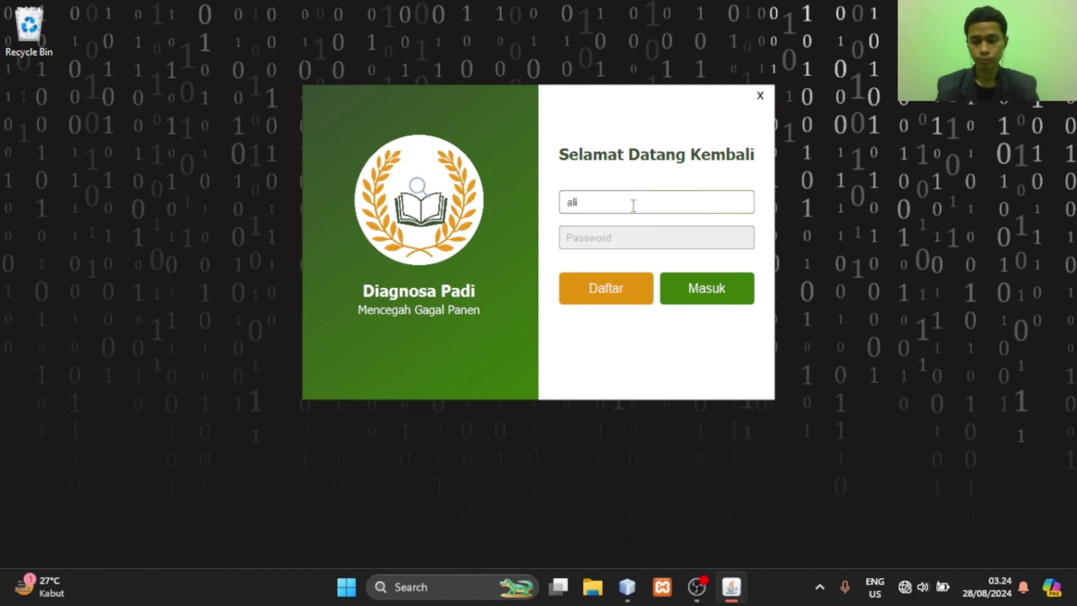
key(Tab)
text(123)
click(696, 293)
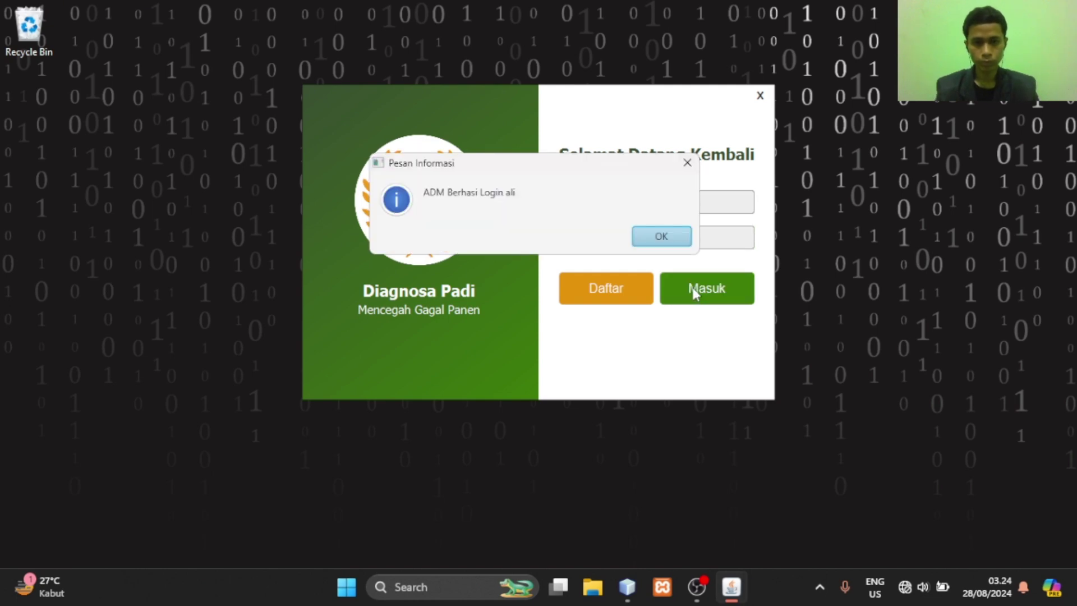
click(667, 240)
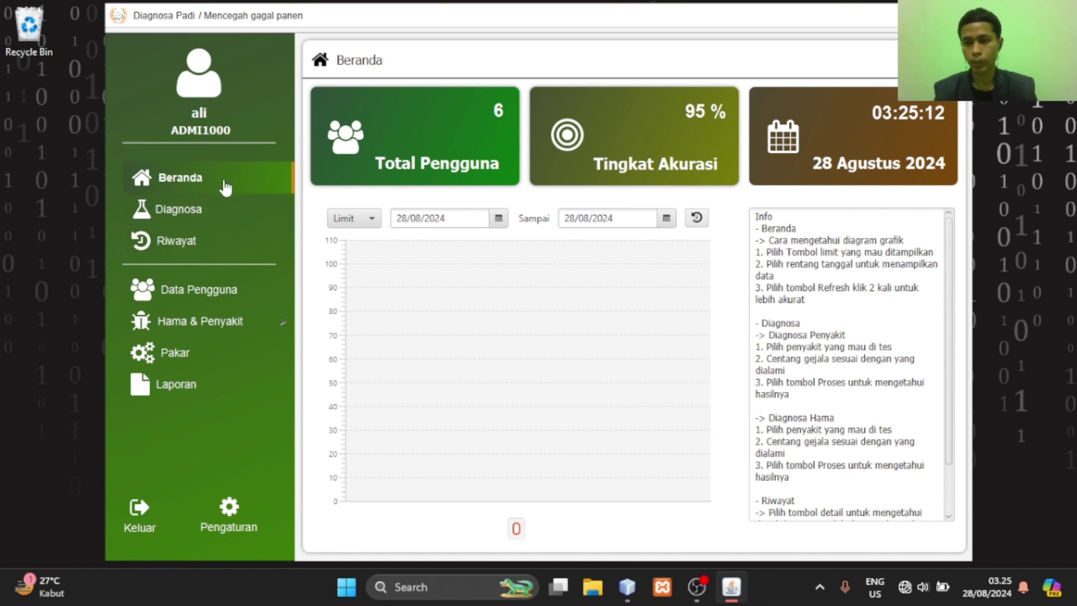
Browse the Diagnosa, Riwayat and Beranda pages, then open the Data Pengguna table
click(223, 209)
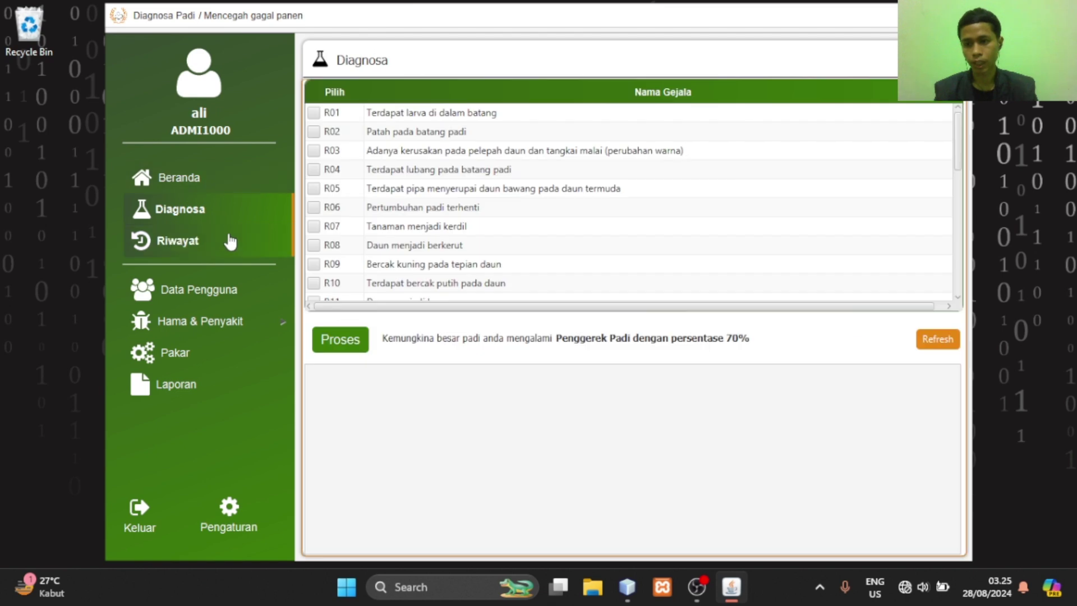
click(231, 241)
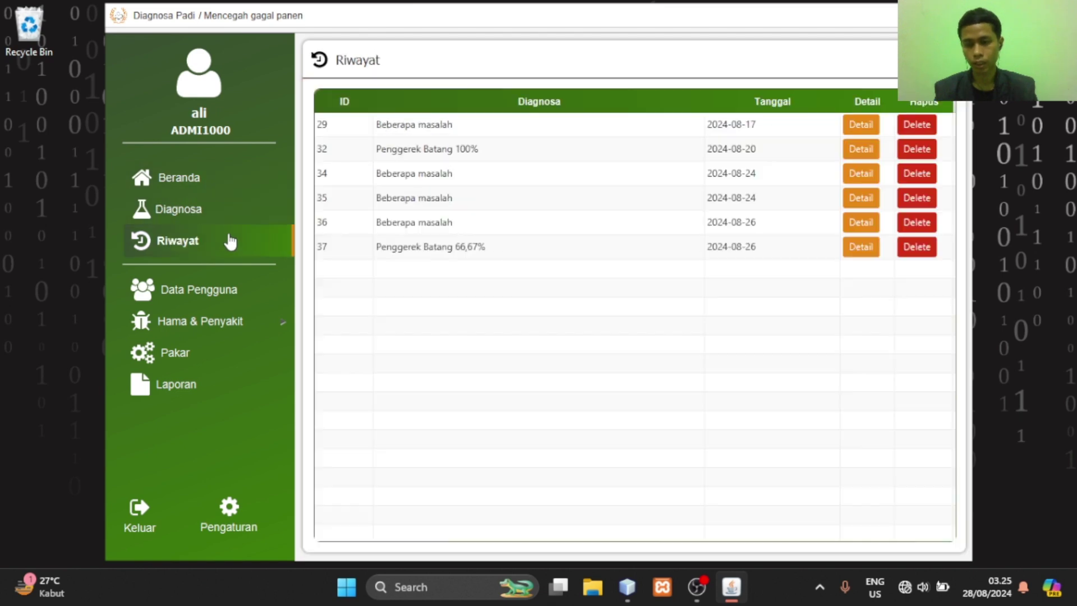
click(226, 192)
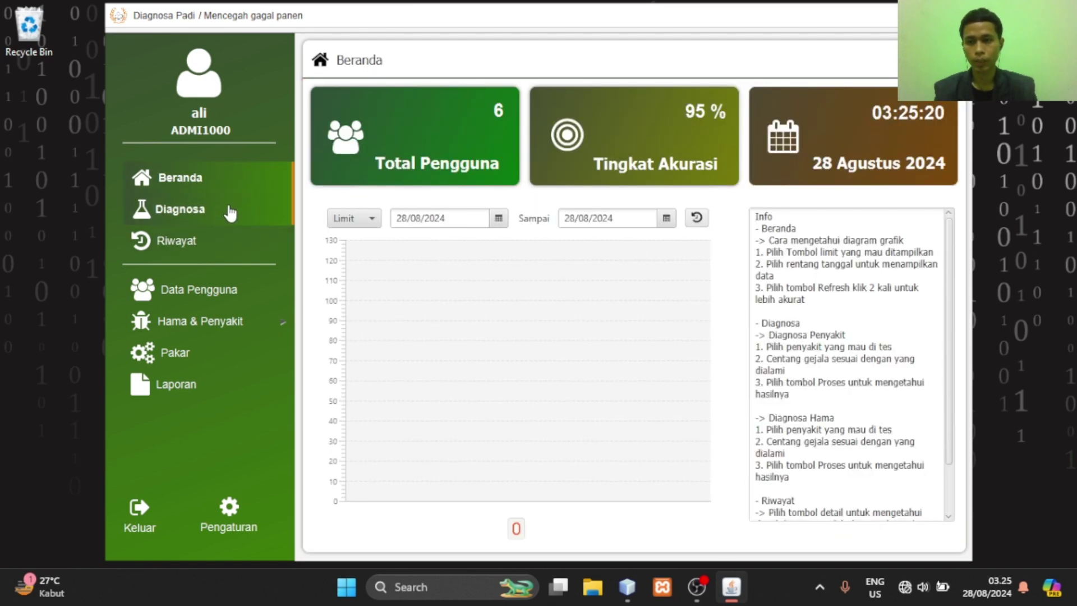
click(242, 211)
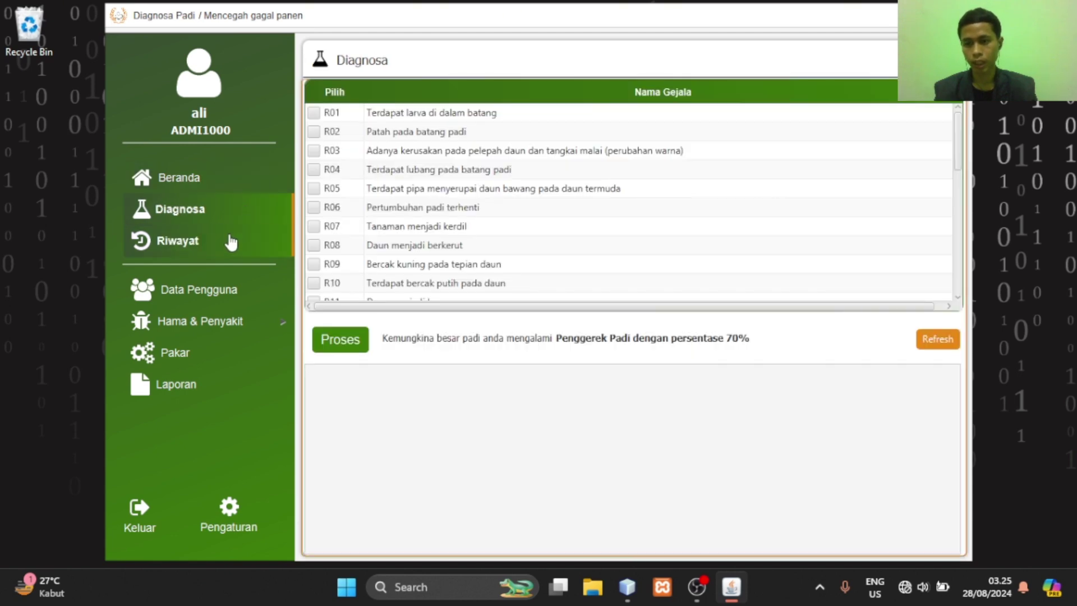
click(230, 241)
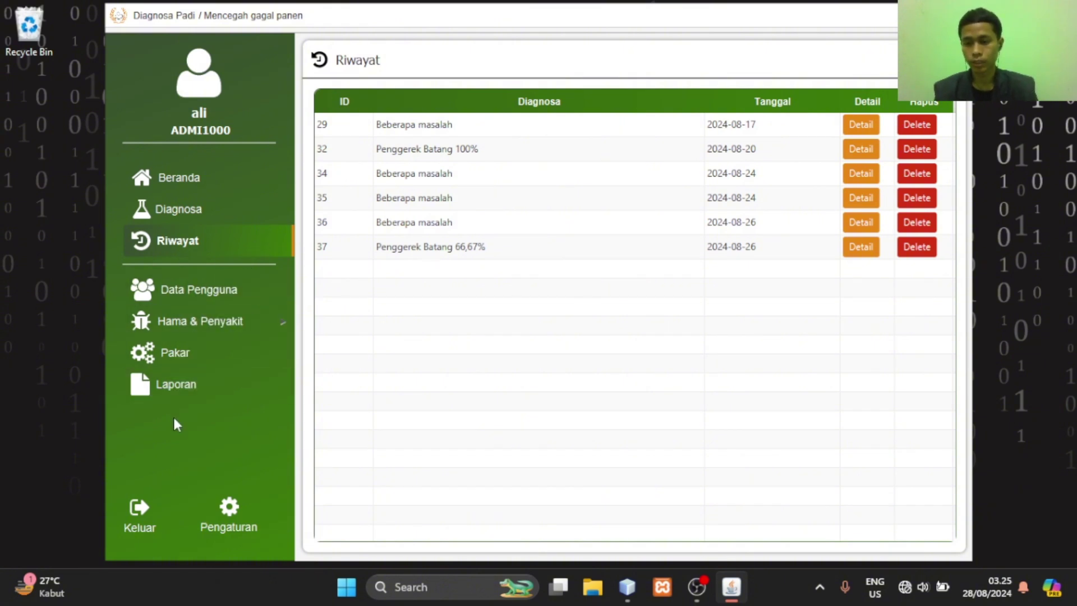
click(234, 300)
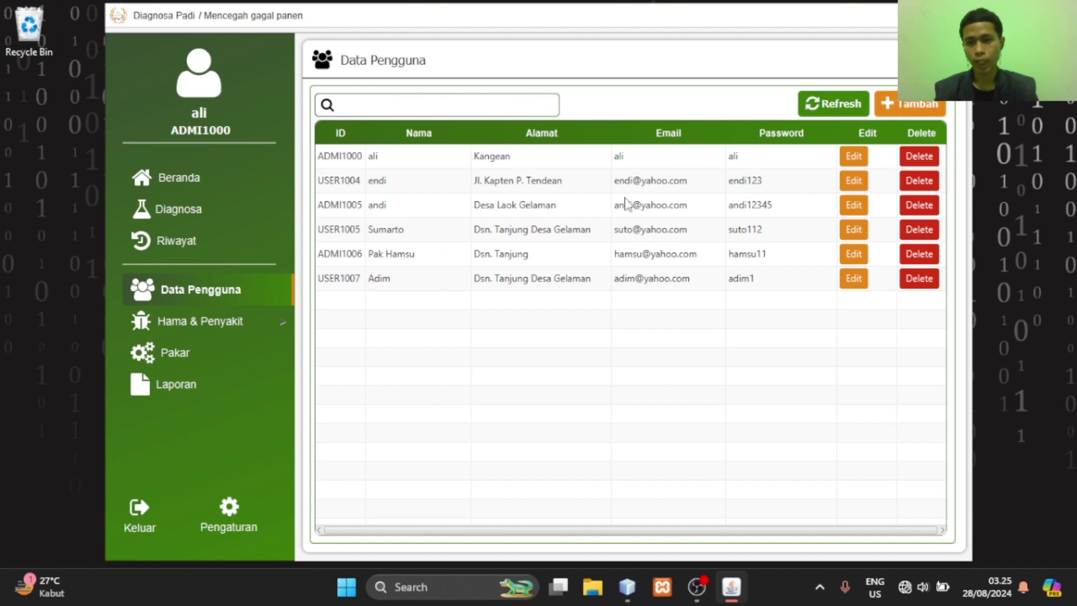
Open the new-admin form, close it, and reopen it
click(902, 107)
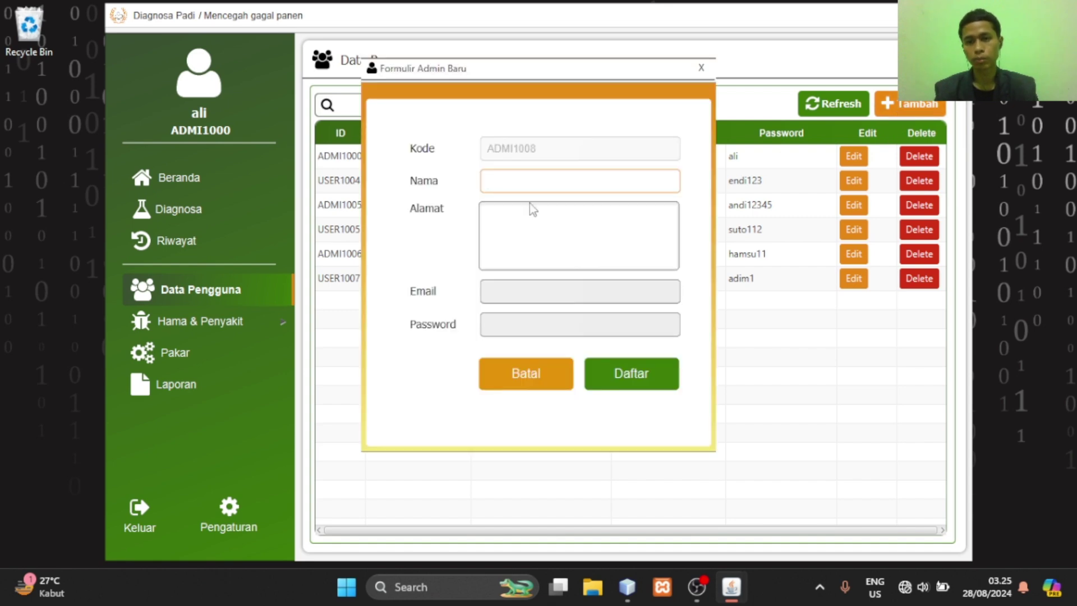
click(700, 67)
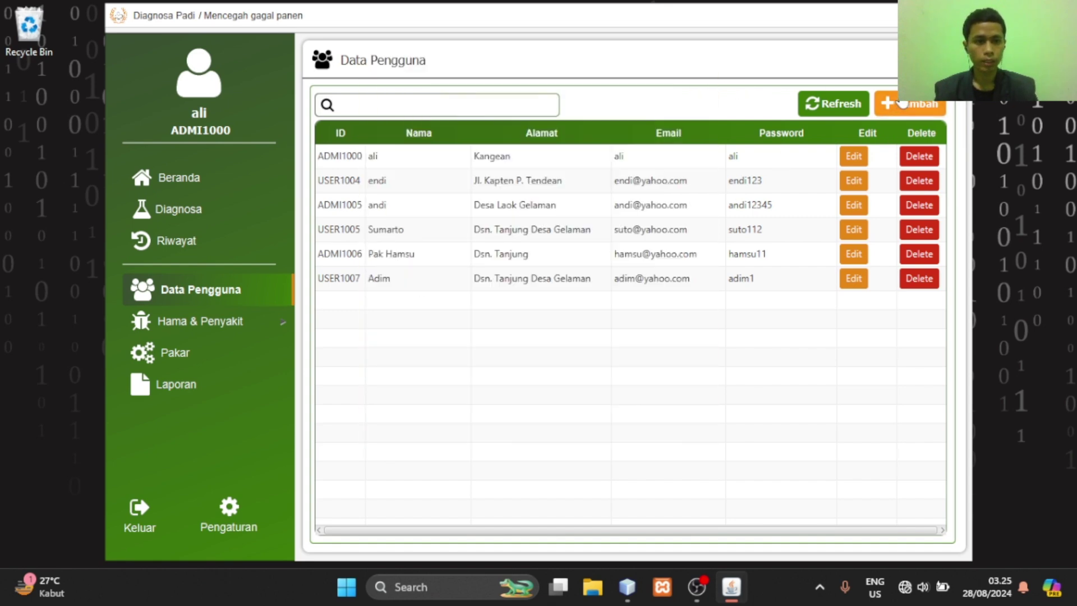
click(922, 107)
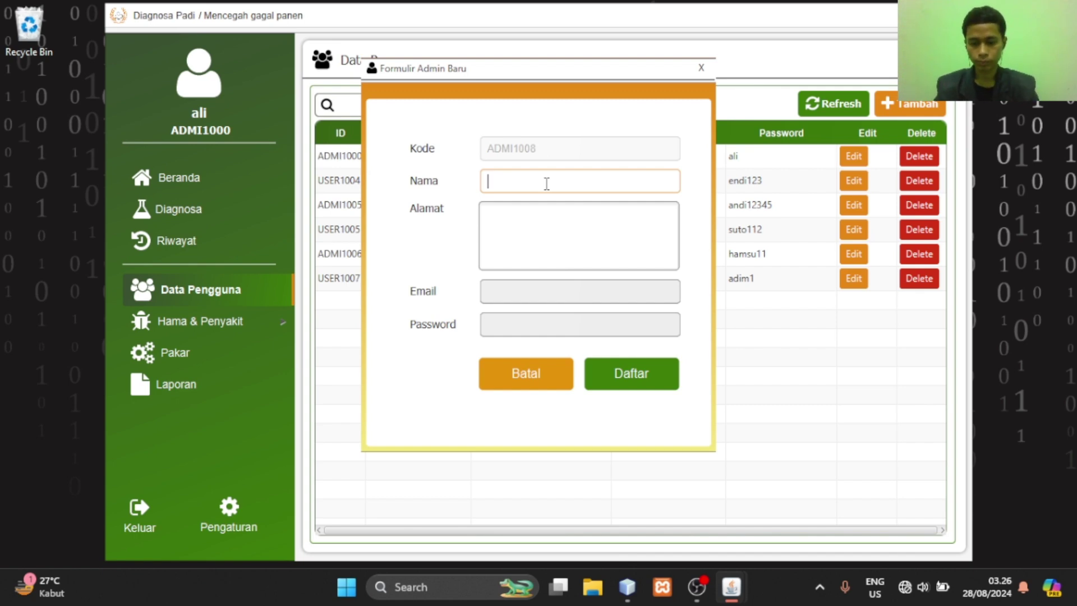
Fill in the new admin's address, e-mail and password, register it, and close the form
click(563, 234)
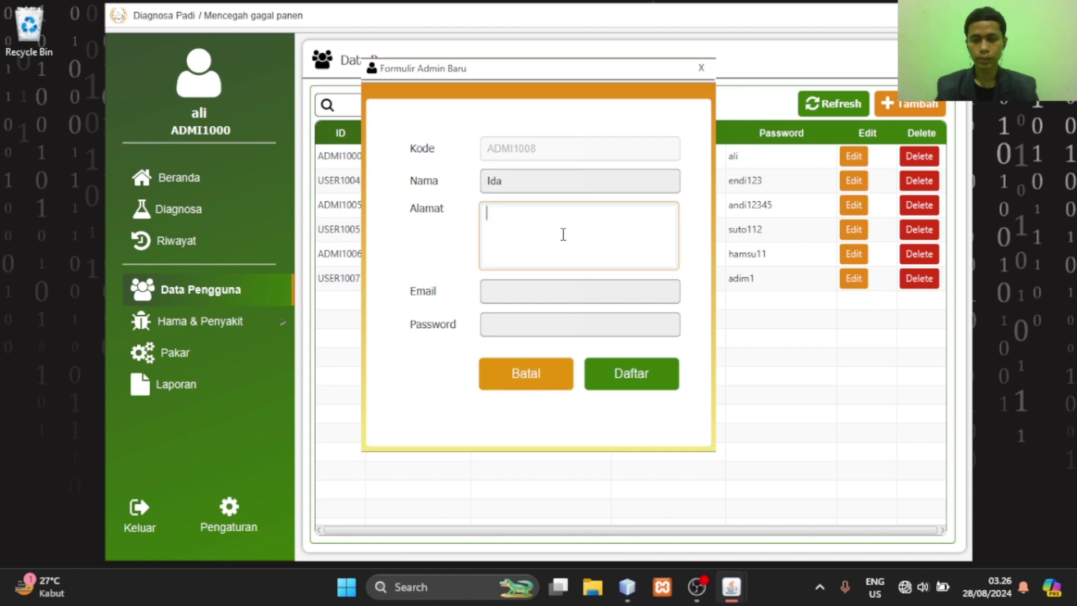
text(Ds)
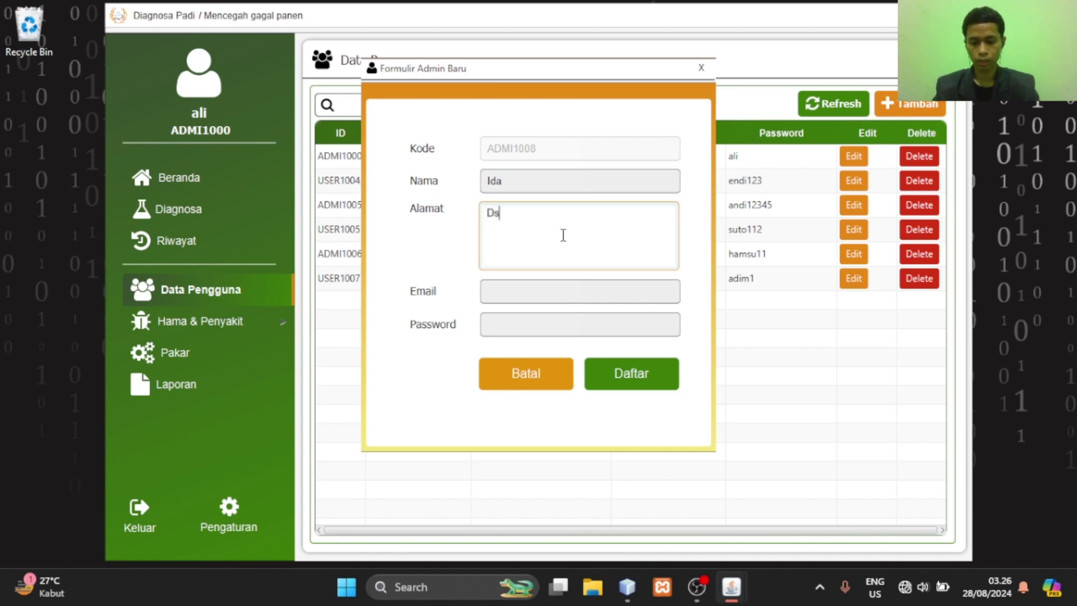
text(n. Tanjung)
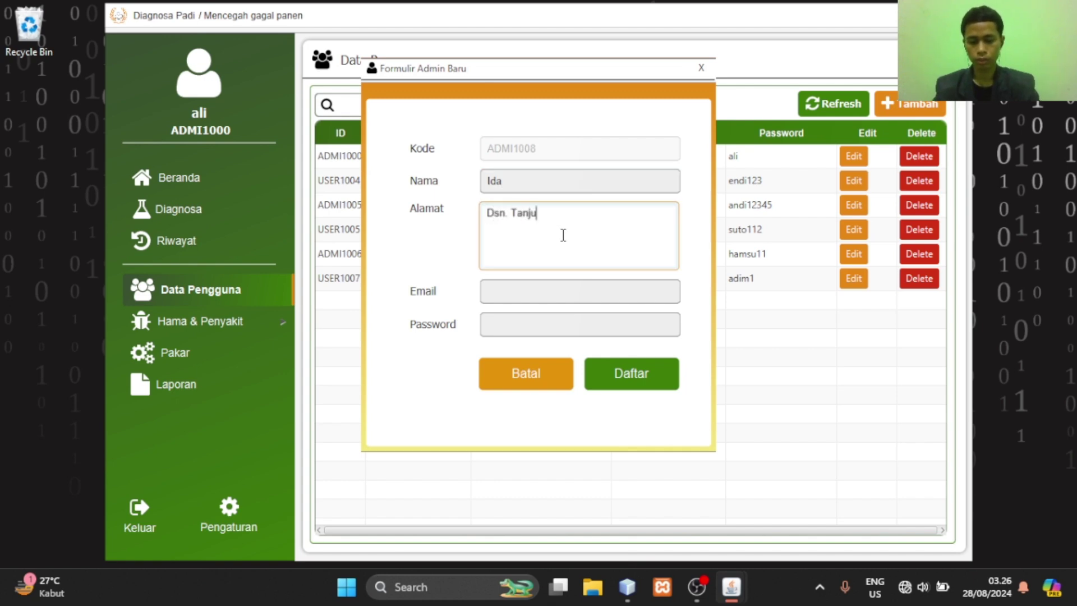
click(577, 289)
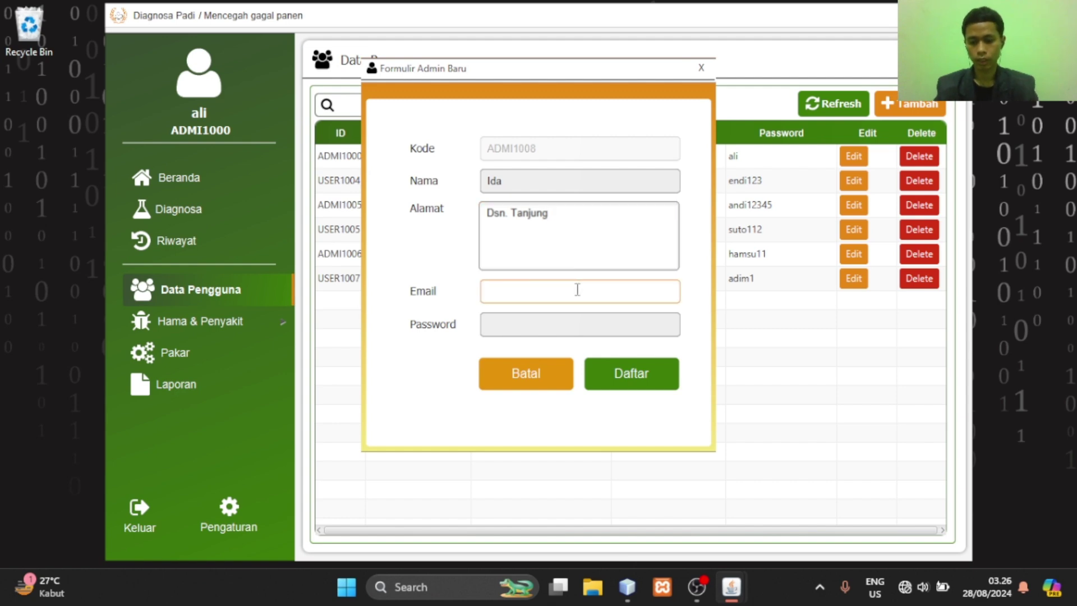
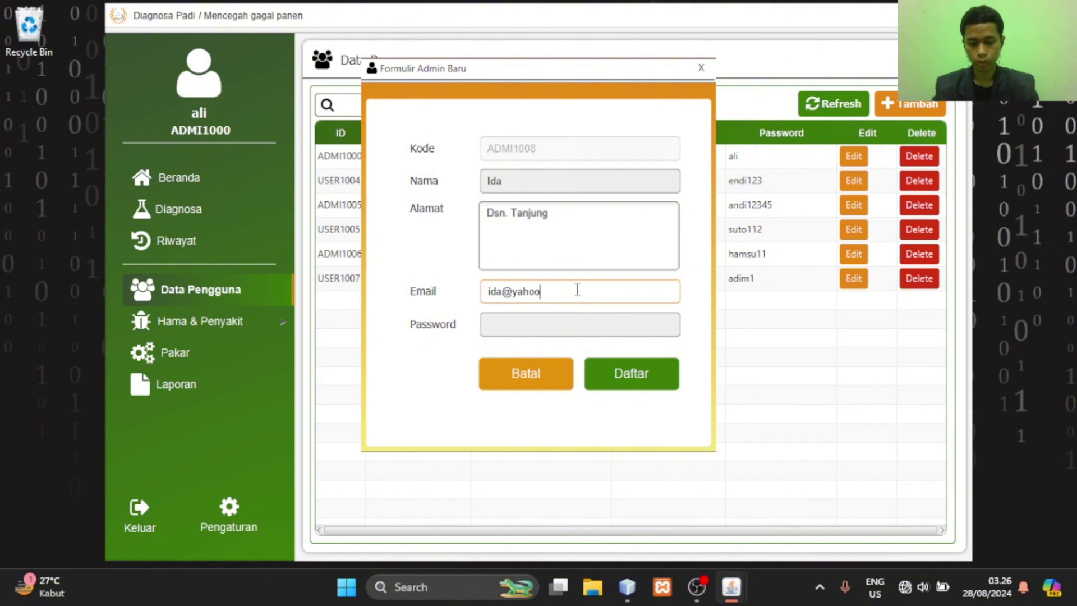
click(591, 315)
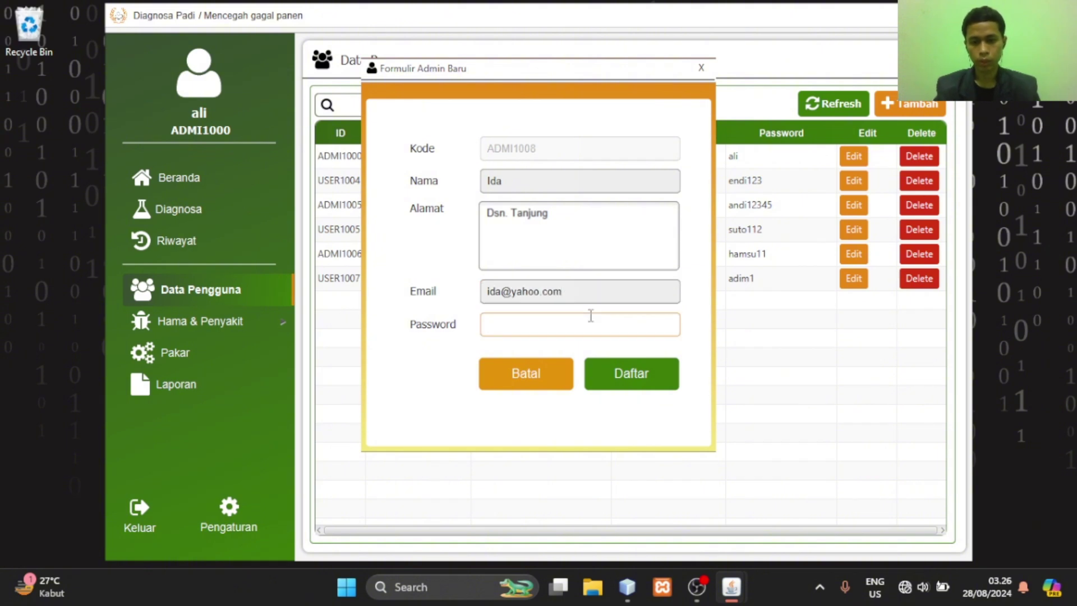
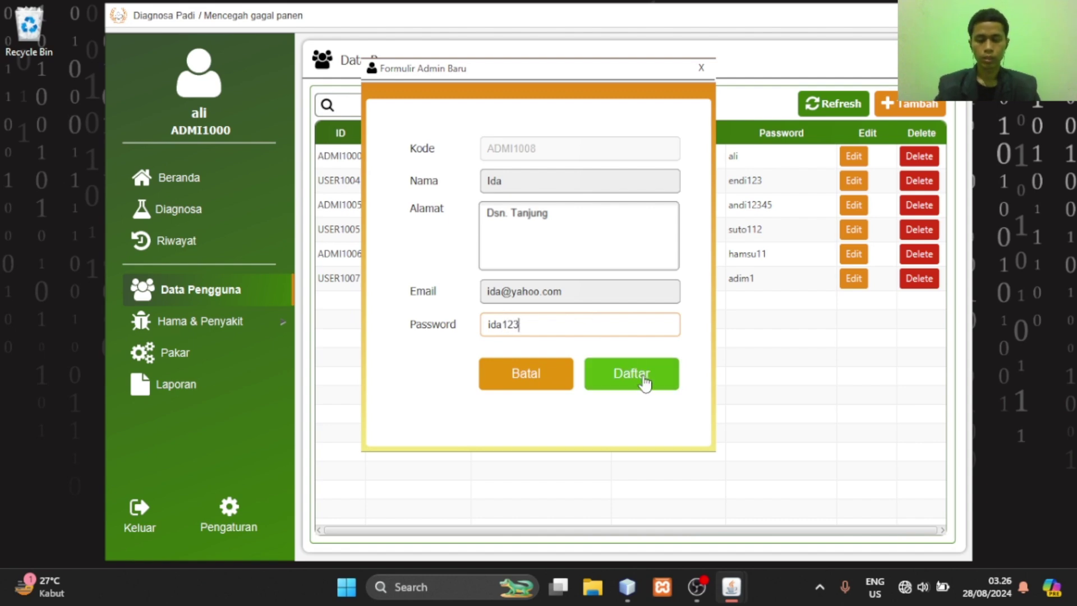
click(645, 384)
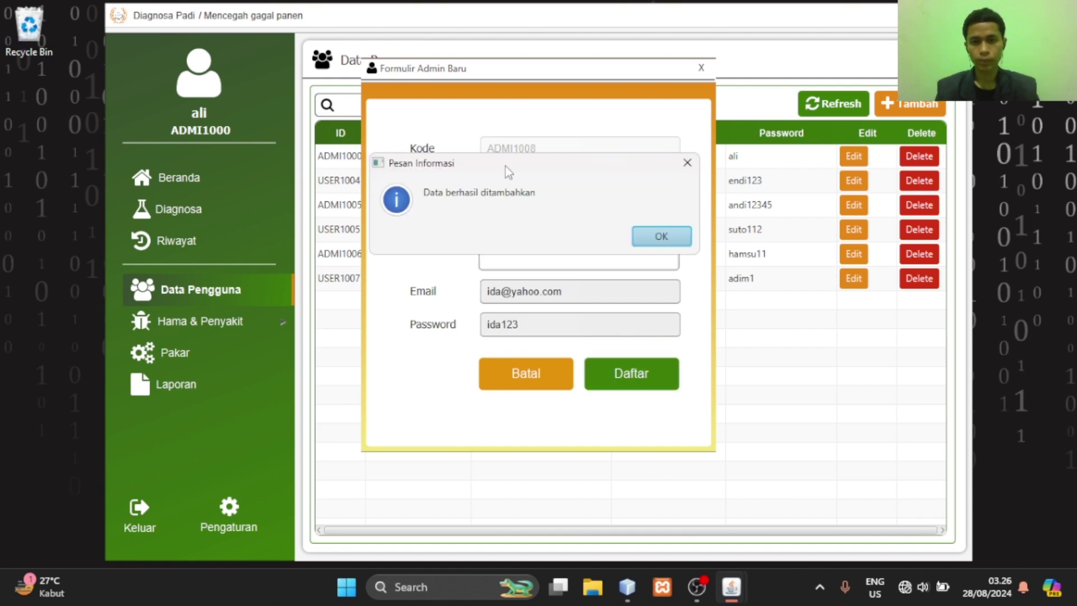
click(651, 238)
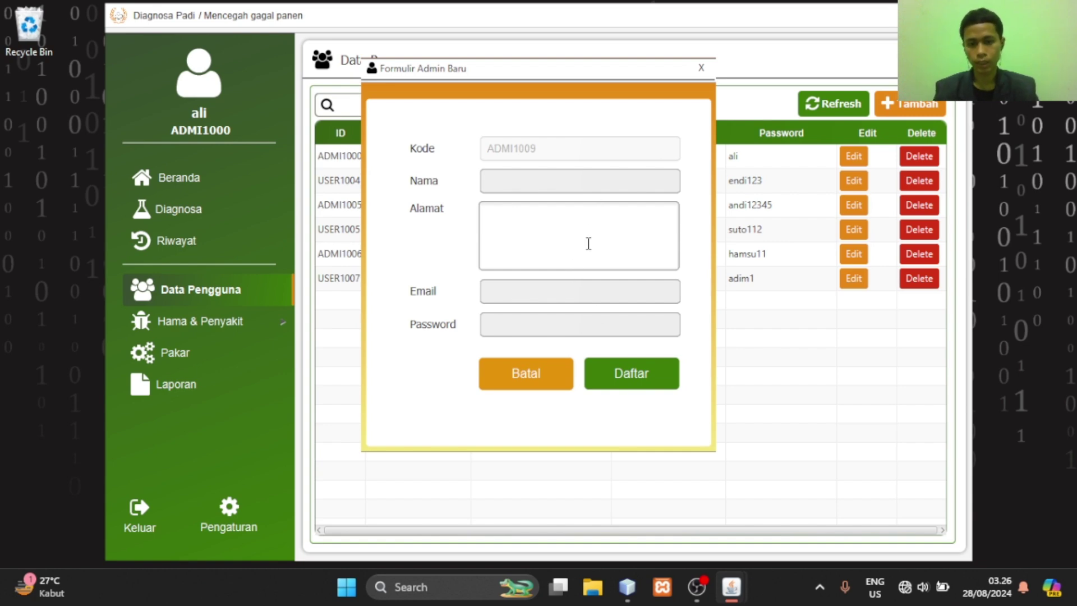
click(701, 67)
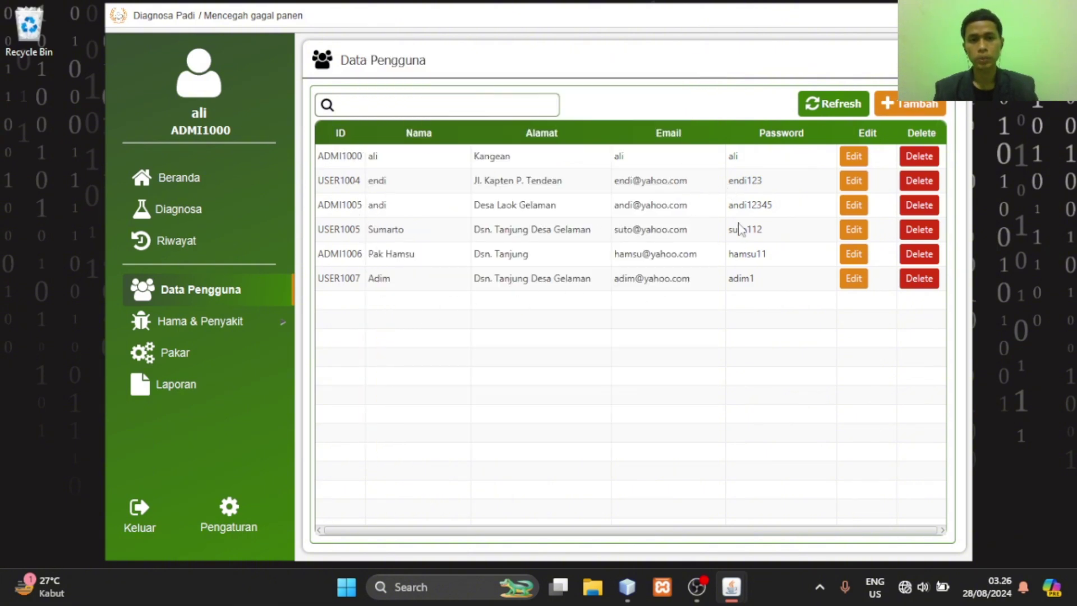
Refresh the user table and extend the new admin's name and address in the edit form
click(834, 103)
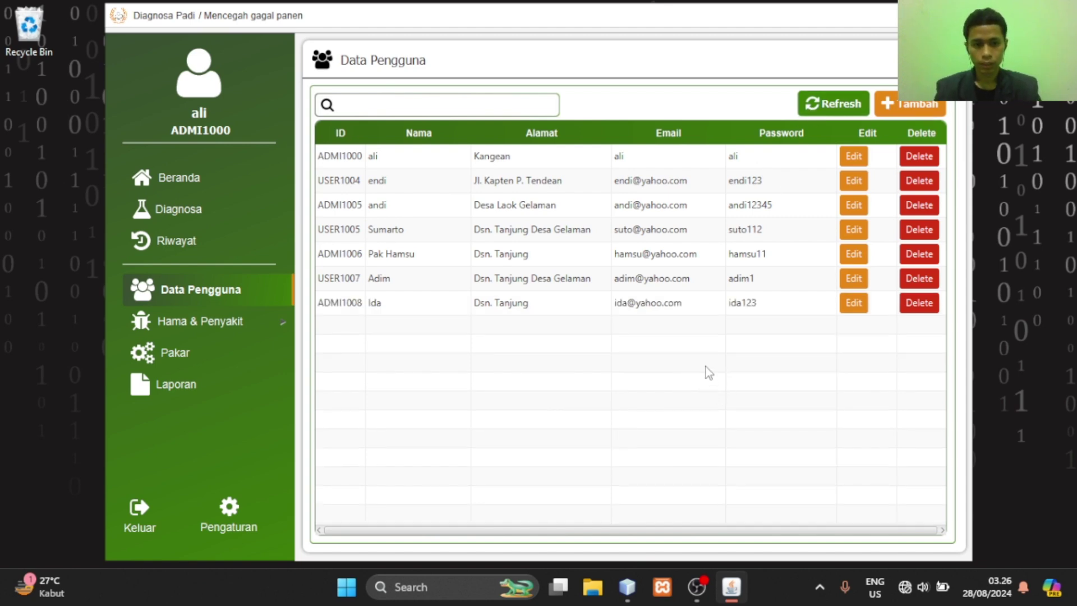
click(860, 309)
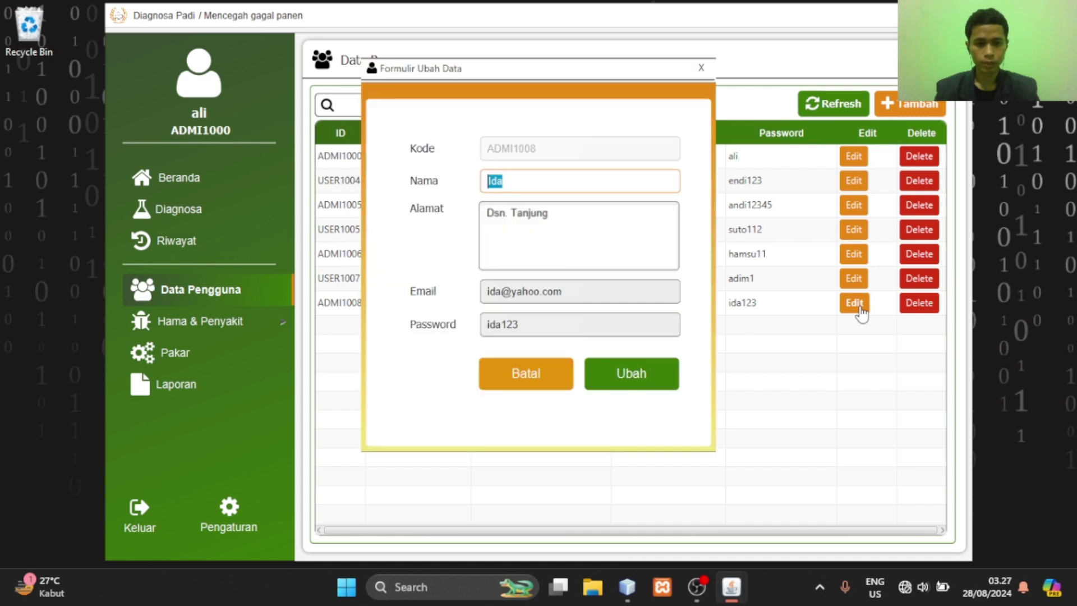
click(574, 190)
text(Kalsum)
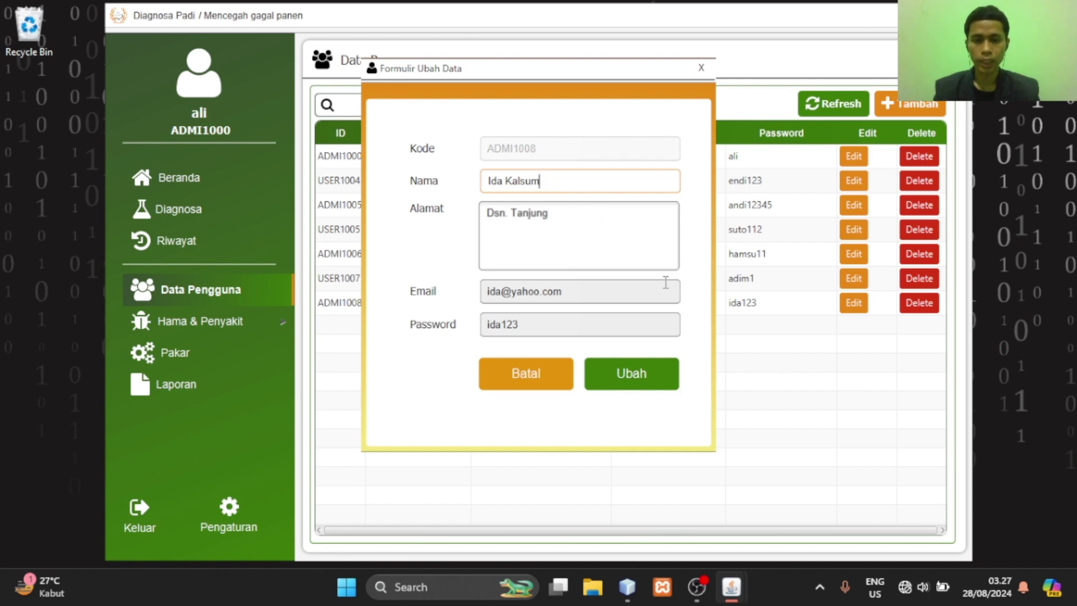
click(577, 221)
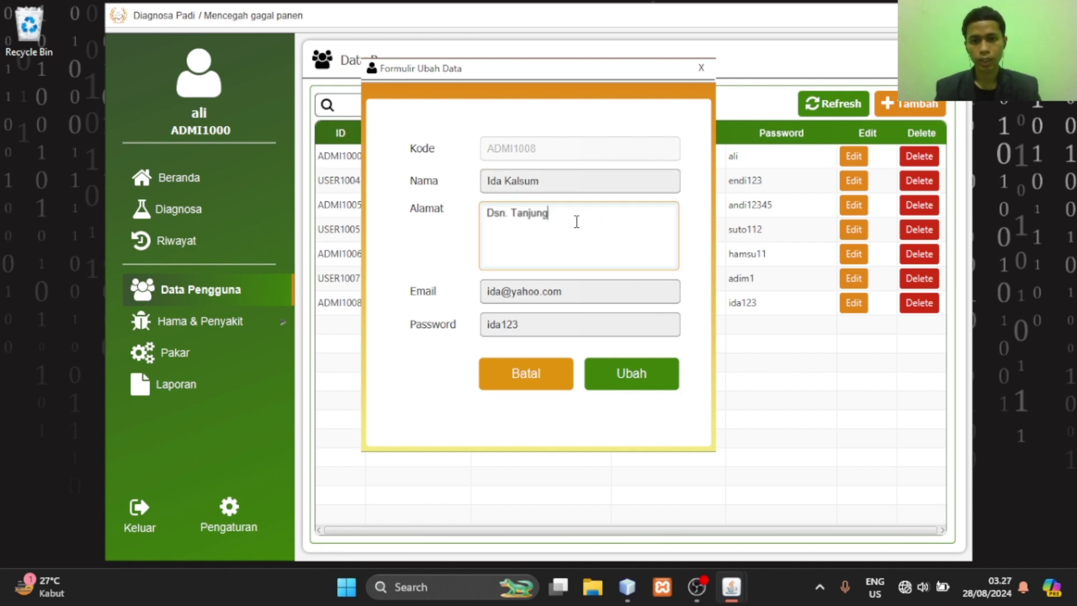
text(Gelaman)
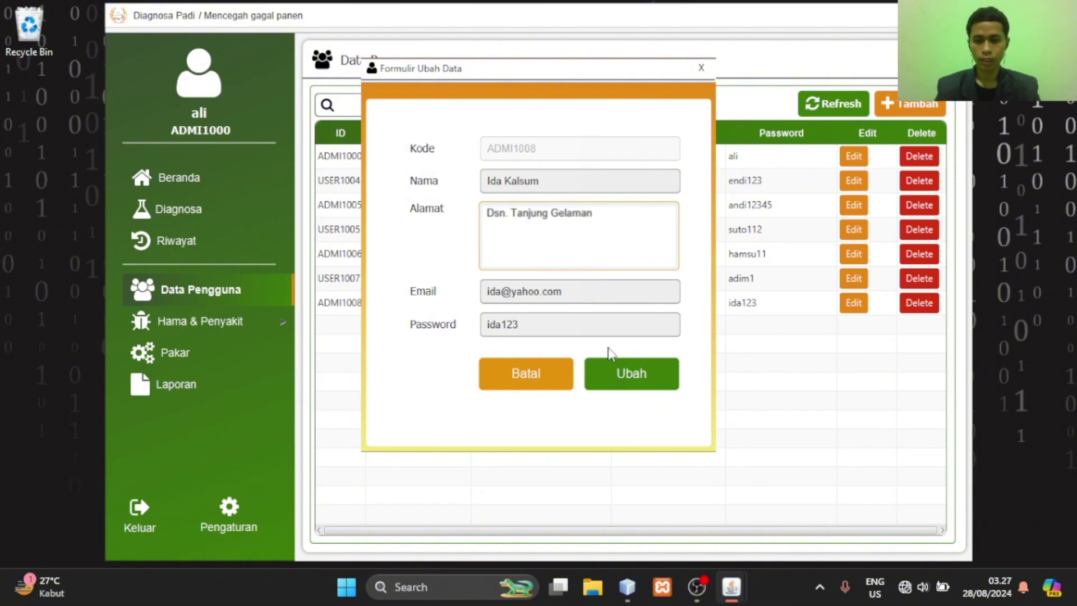
Submit the edited details, confirm both messages, and refresh the user table
click(621, 385)
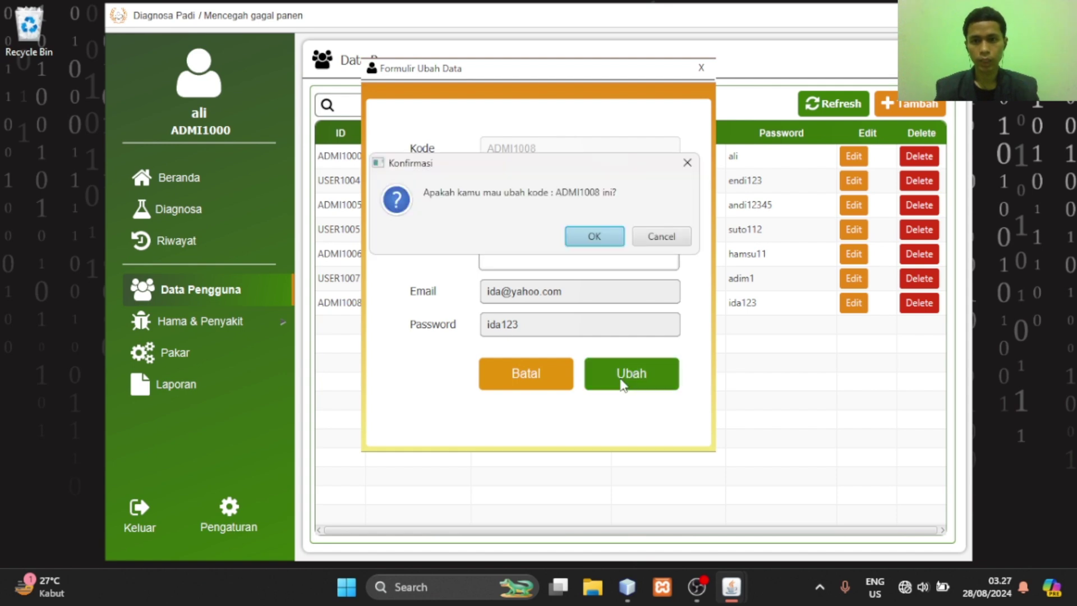
click(601, 231)
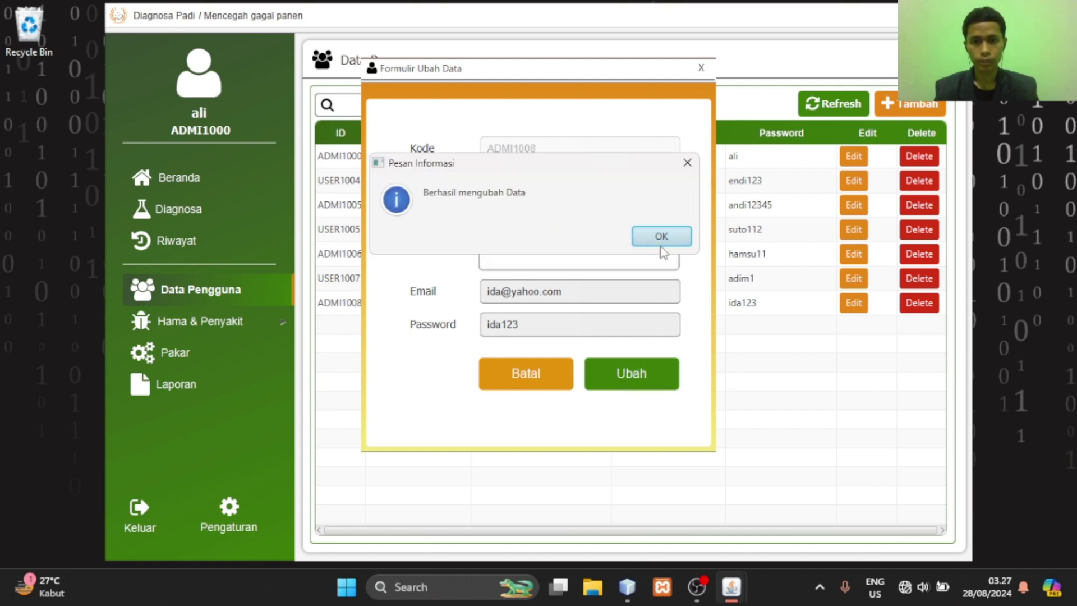
click(662, 242)
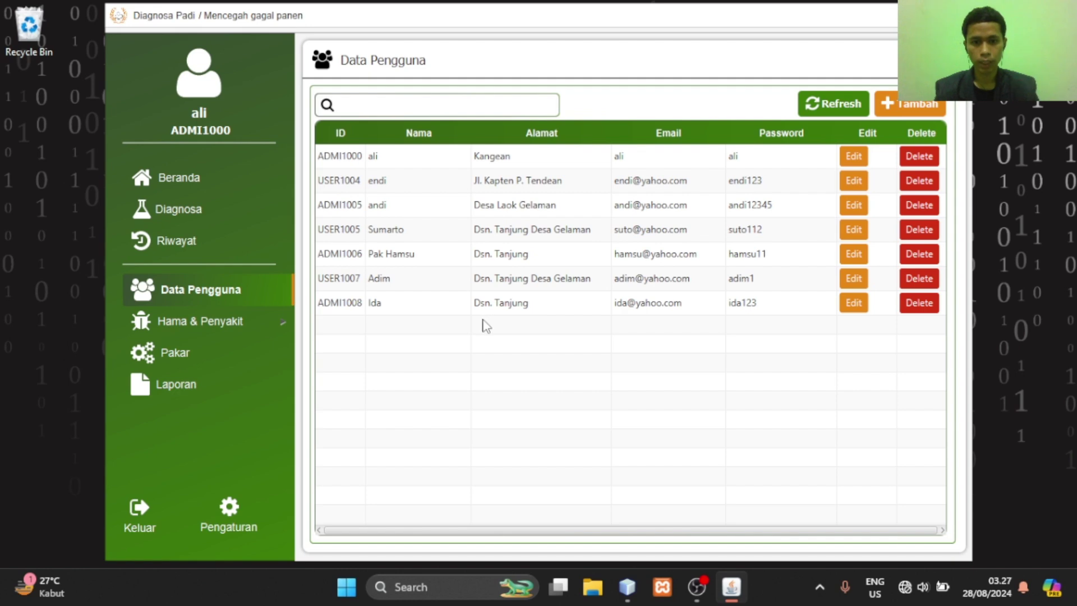
click(820, 104)
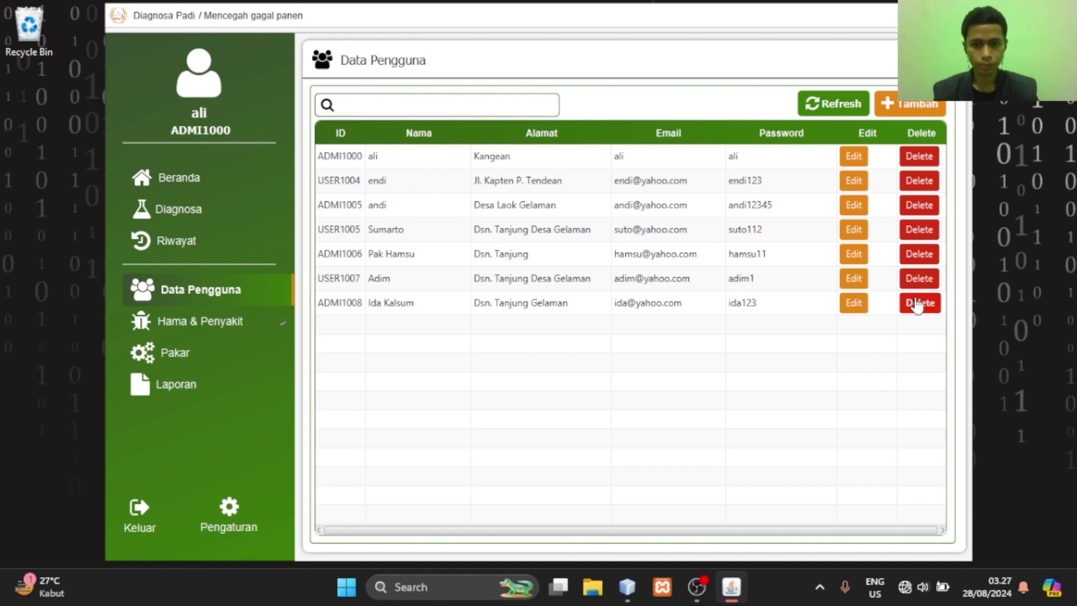
Delete the last user's row and confirm the deletion in the Konfirmasi dialog
click(917, 304)
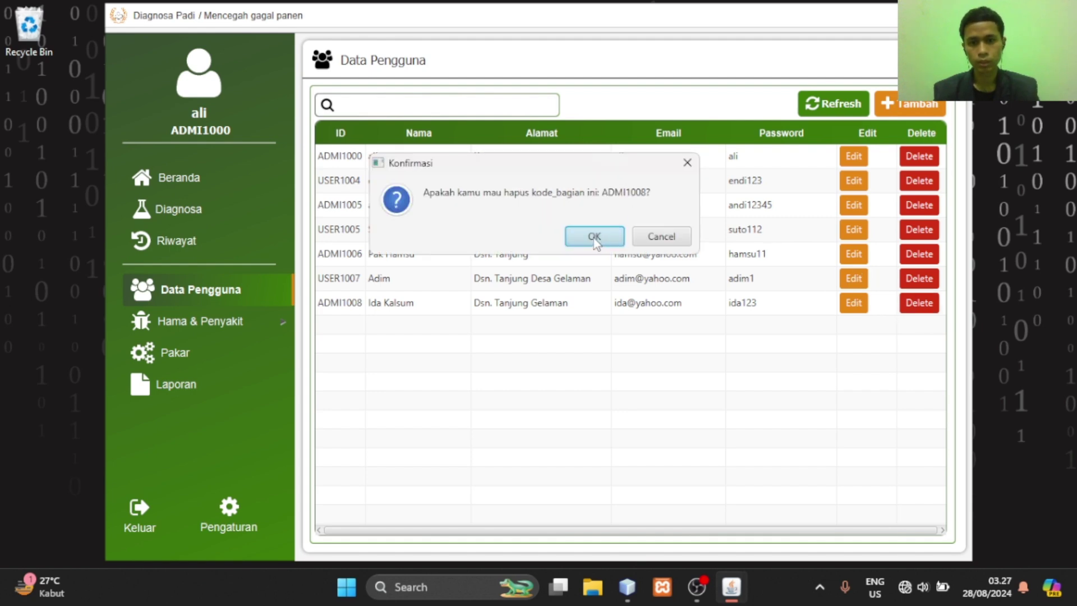
click(595, 236)
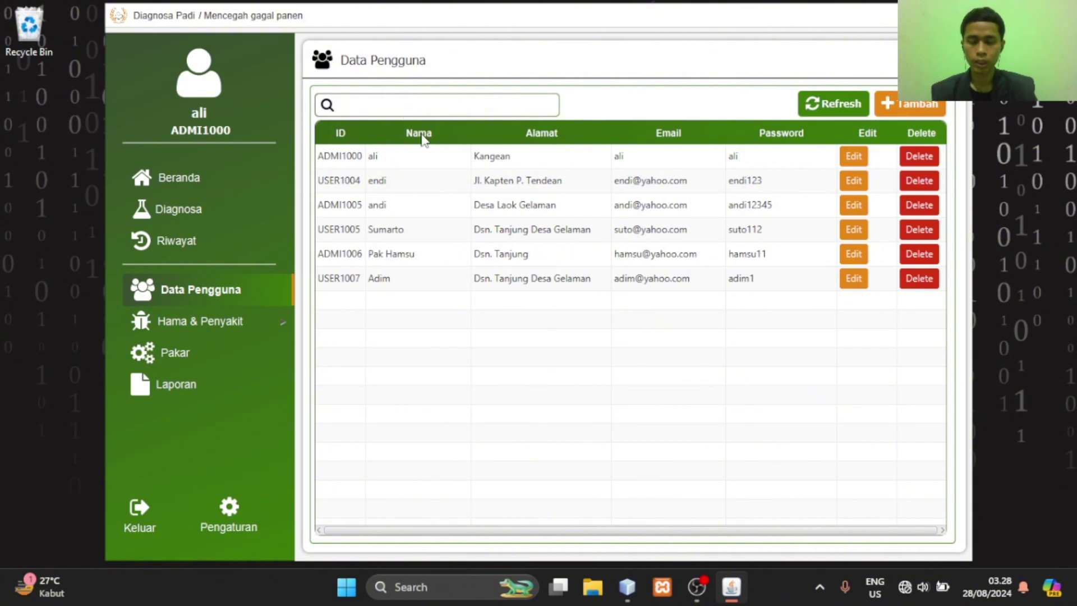
Search the user table for 'Admin' and 'User', then clear the search
click(422, 107)
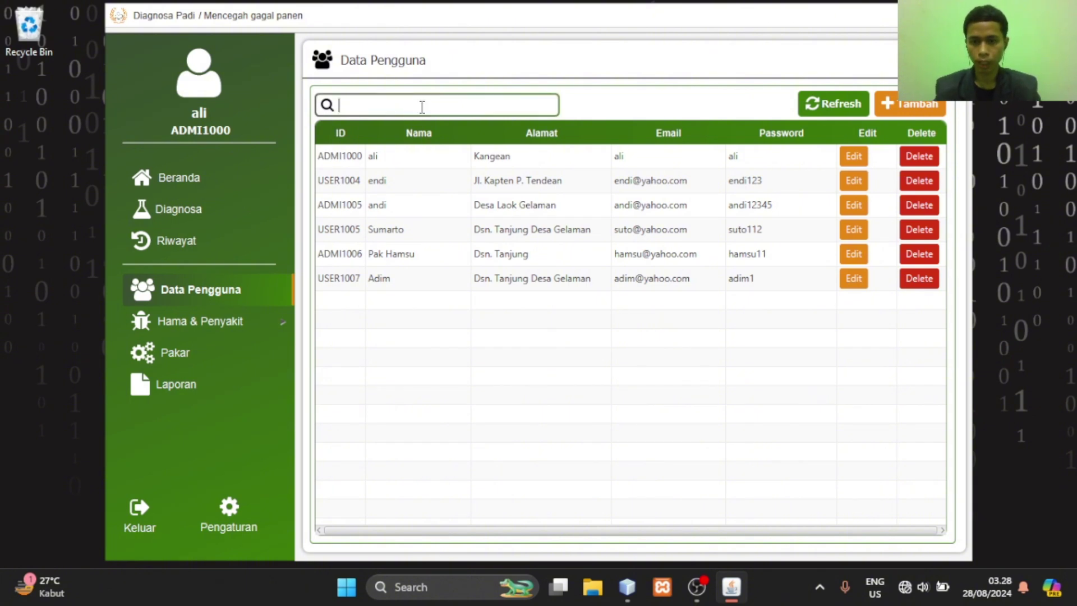
text(Admin)
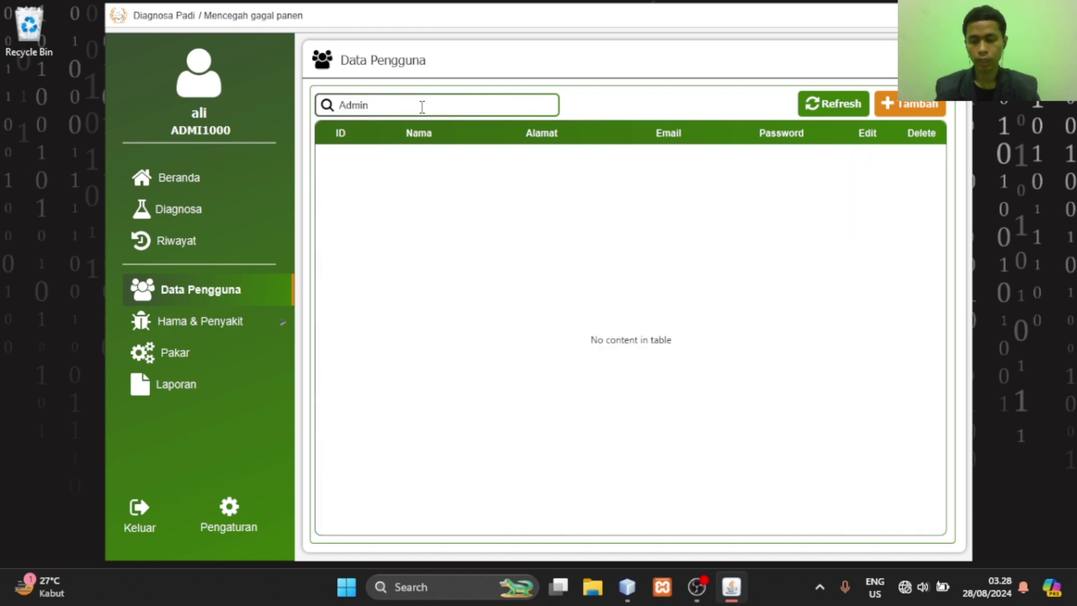
key(BackSpace)
key(BackSpace)
key(BackSpace)
text(im)
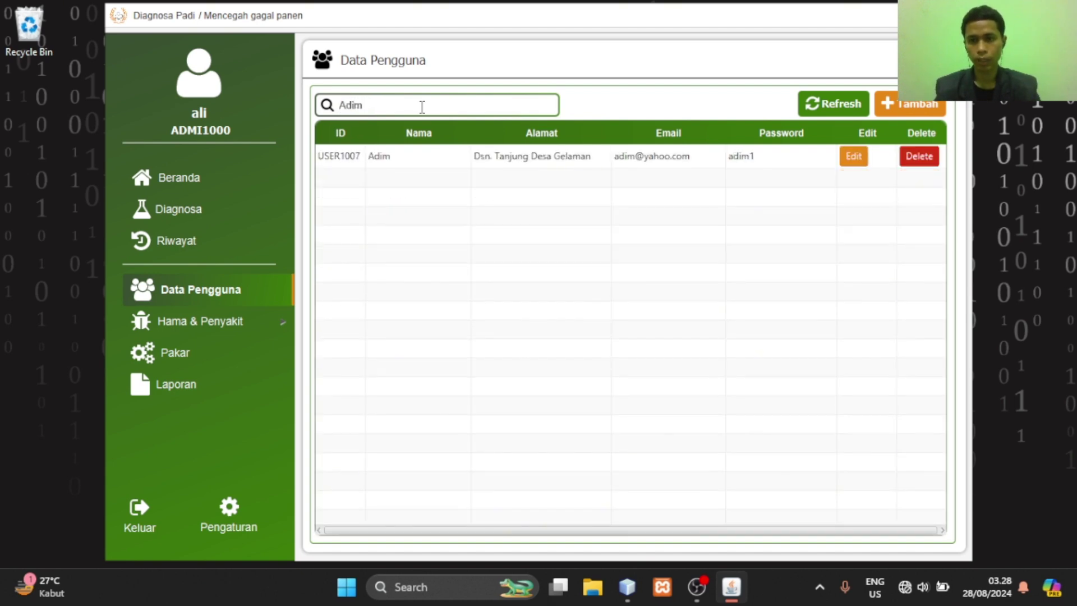
key(BackSpace)
key(BackSpace)
key(BackSpace)
key(BackSpace)
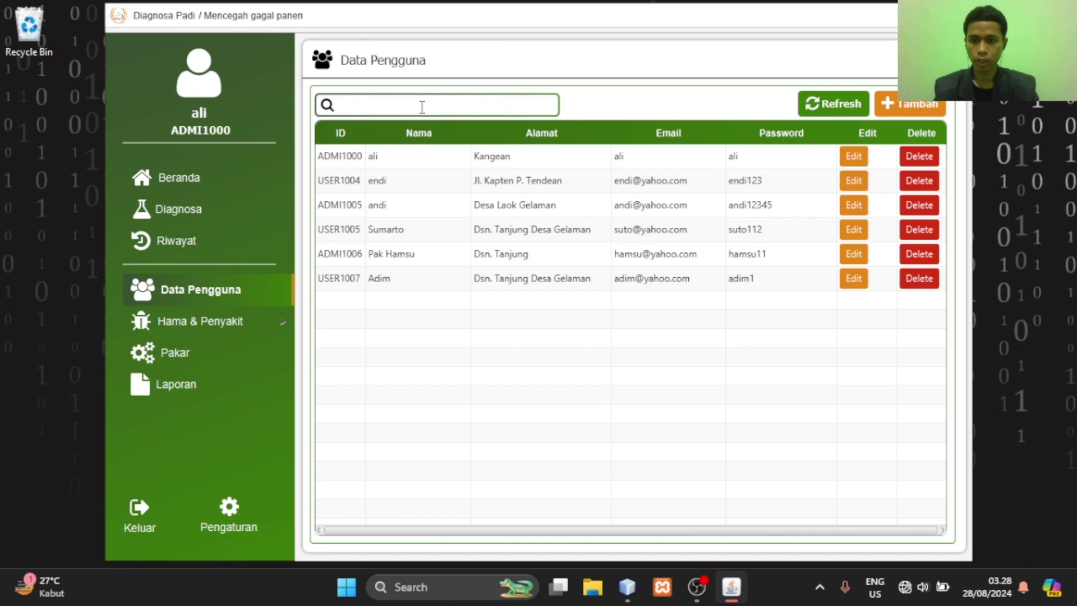
text(Use)
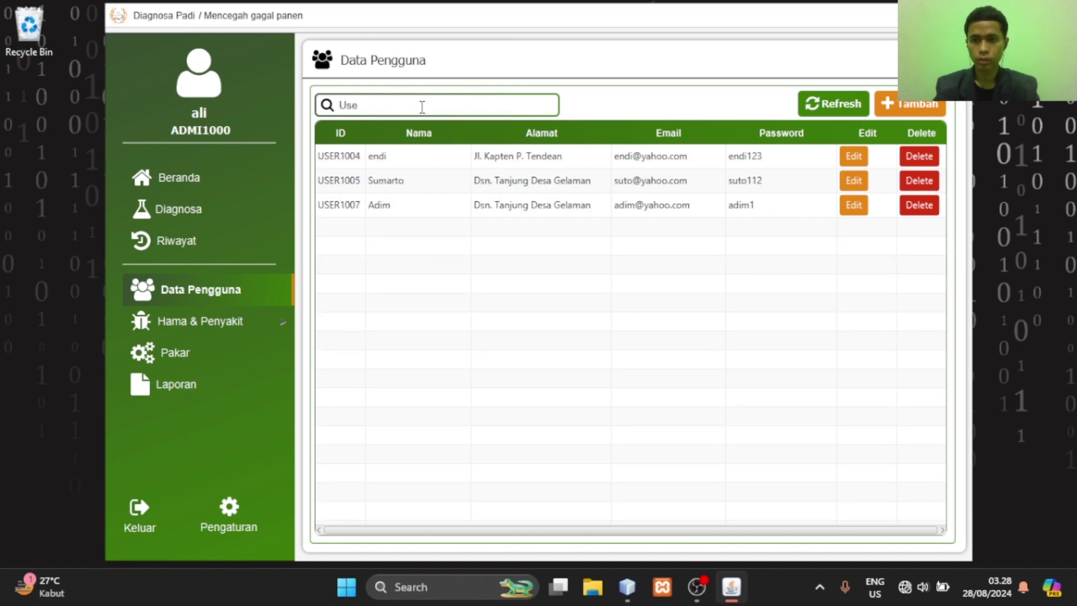
text(r)
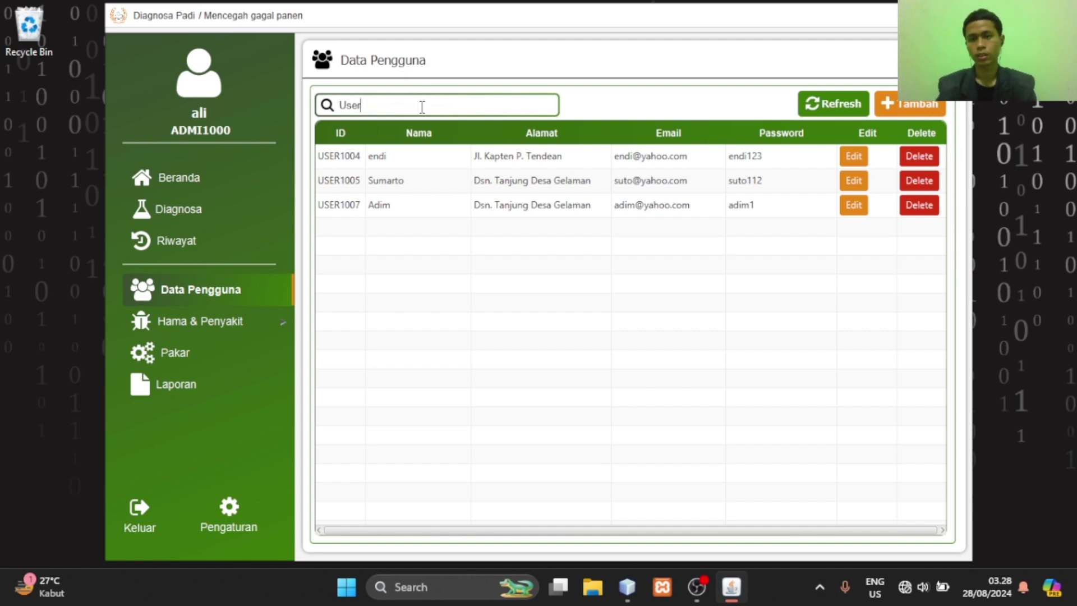
key(BackSpace)
key(BackSpace)
key(BackSpace)
key(BackSpace)
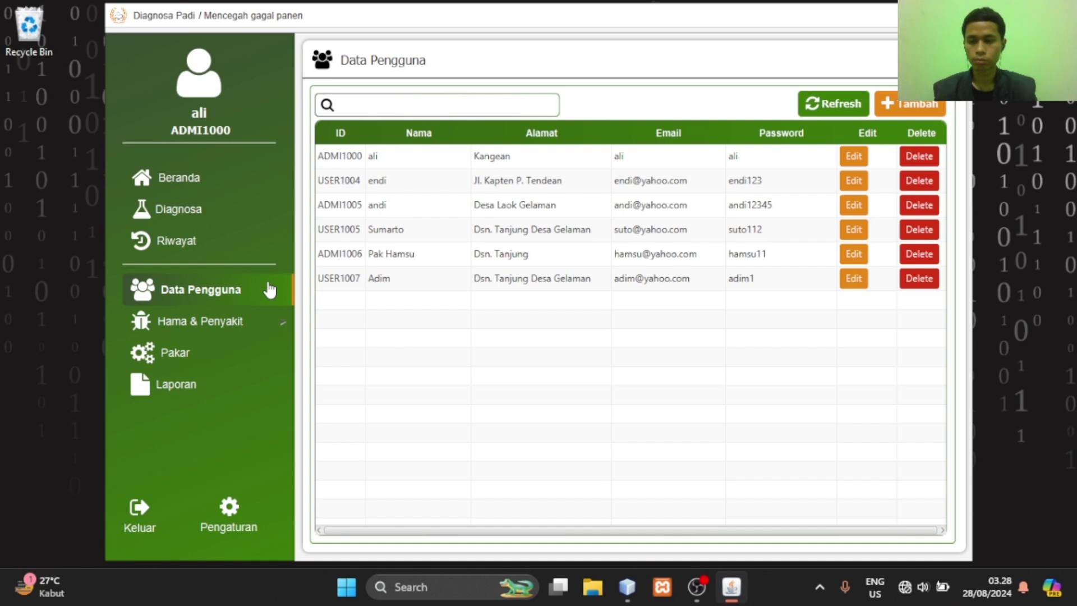
Open the Hama & Penyakit data table and bring up a blank new-pest form
click(250, 323)
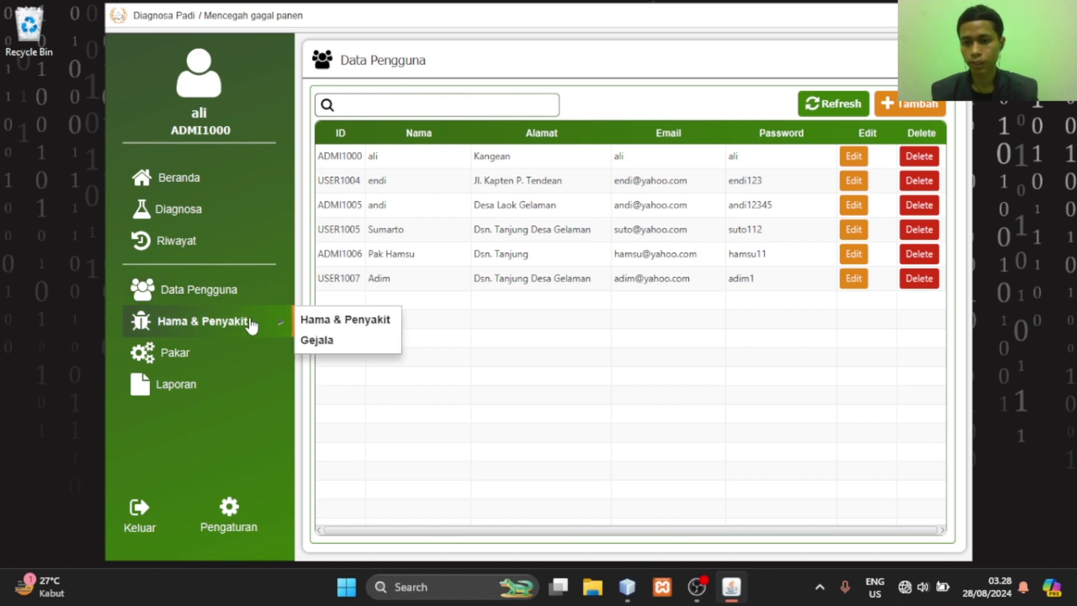
click(354, 319)
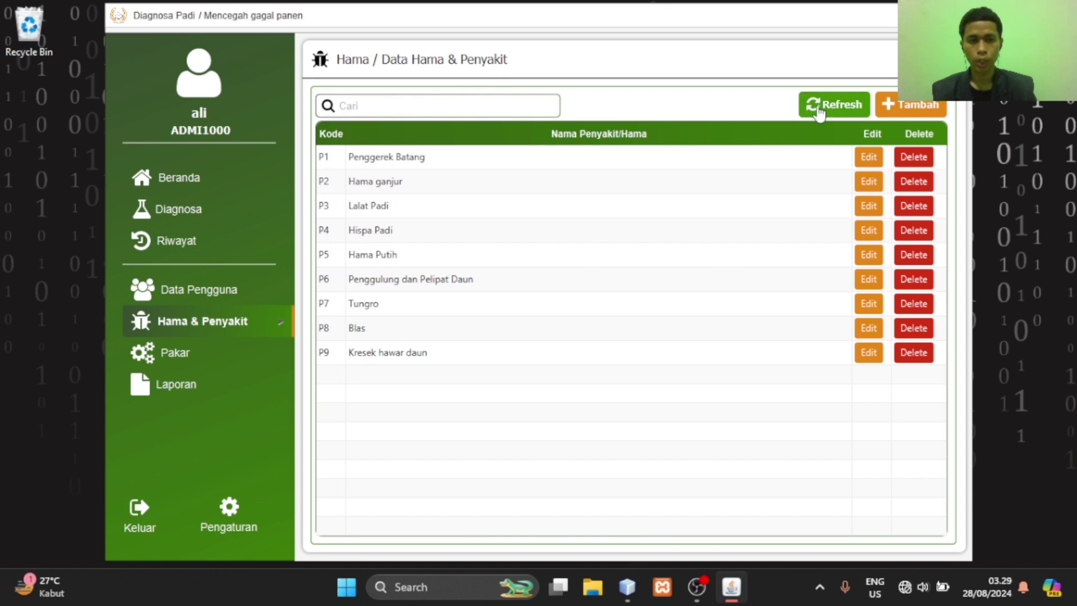
click(889, 105)
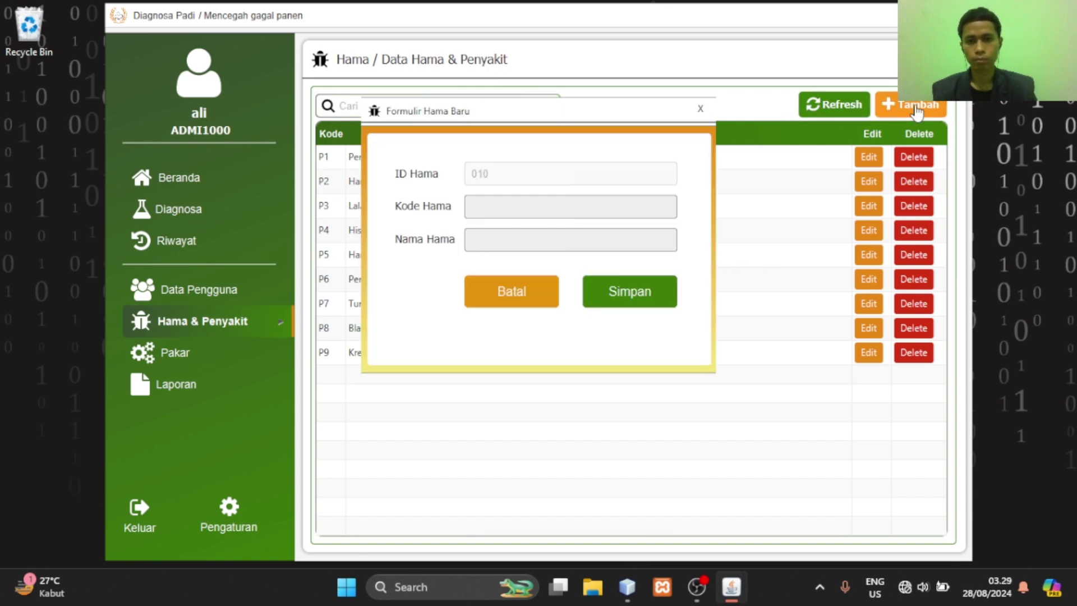
Save a new pest with code P10 named 'tes'
click(632, 208)
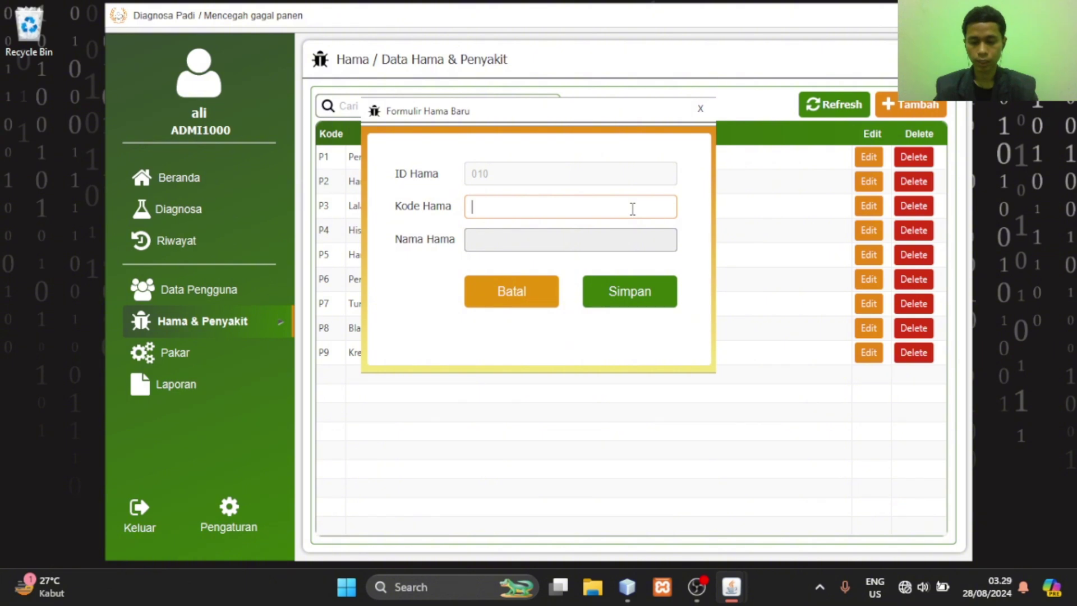
text(tes)
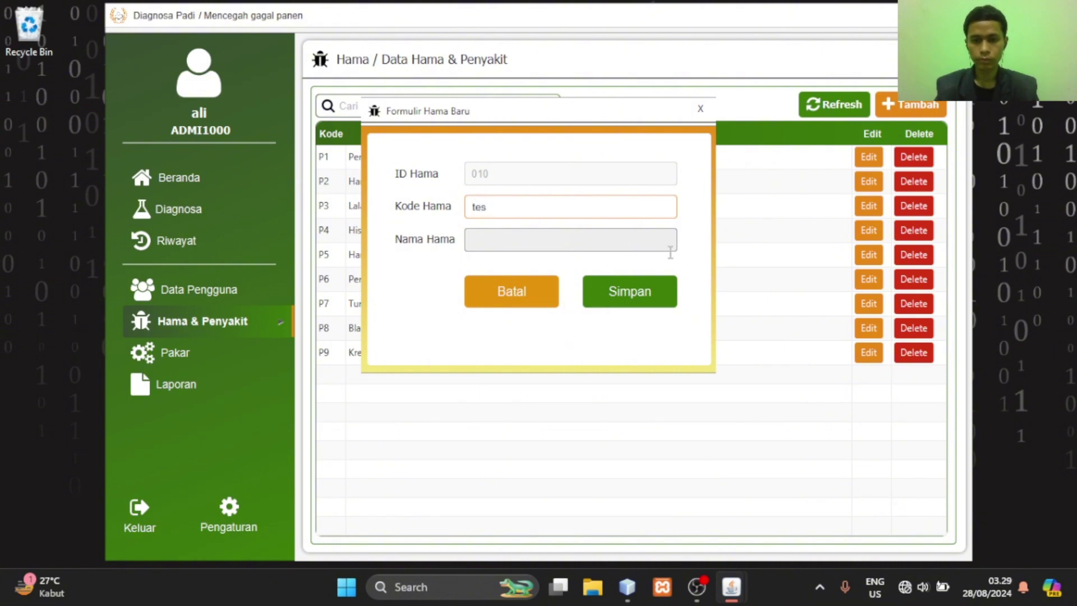
key(BackSpace)
key(BackSpace)
key(BackSpace)
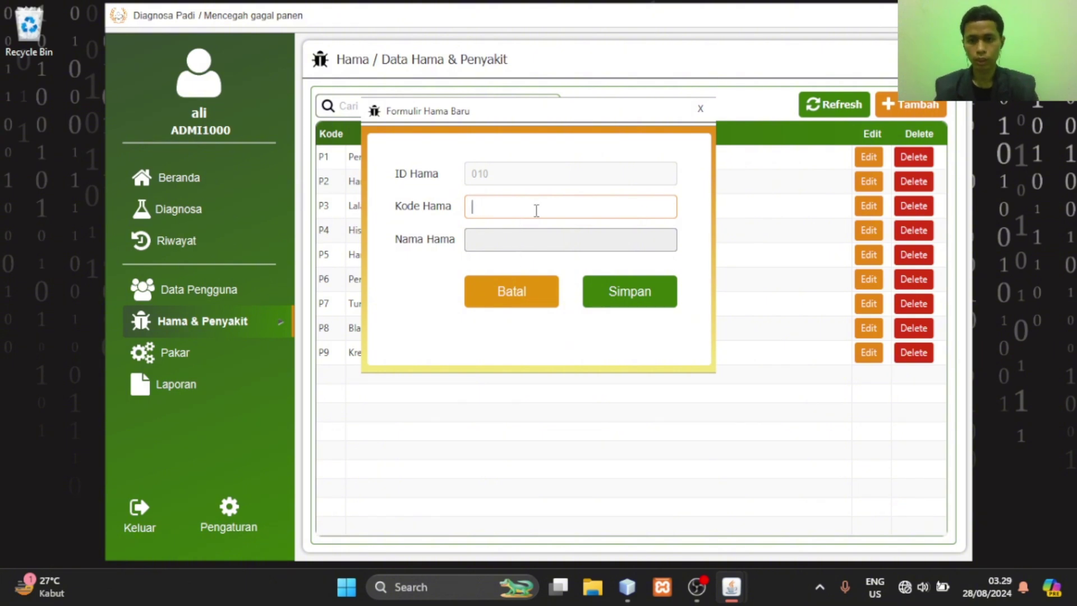
text(P10)
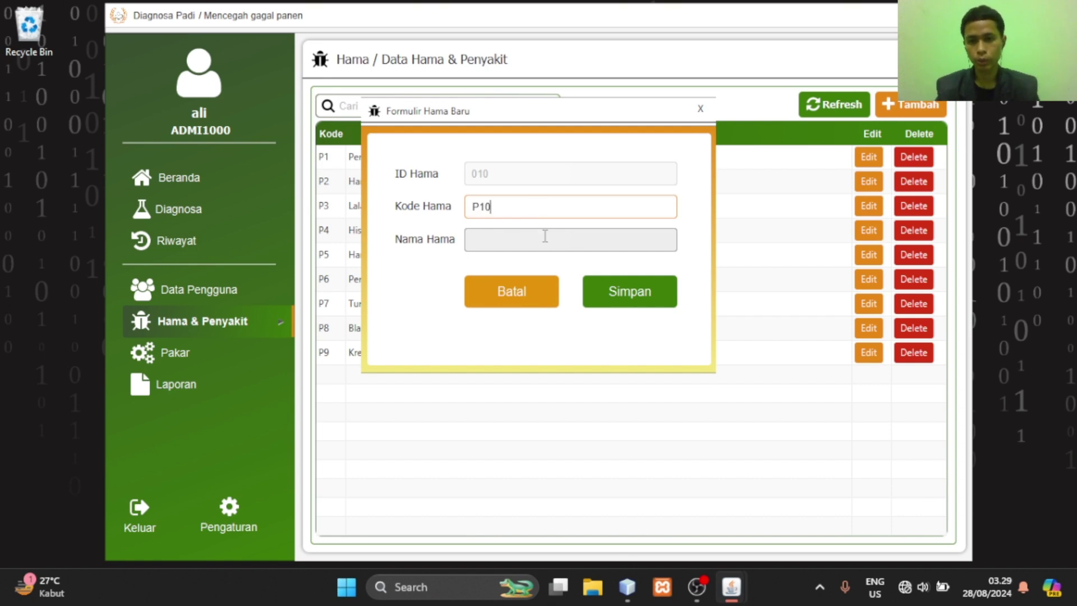
key(Return)
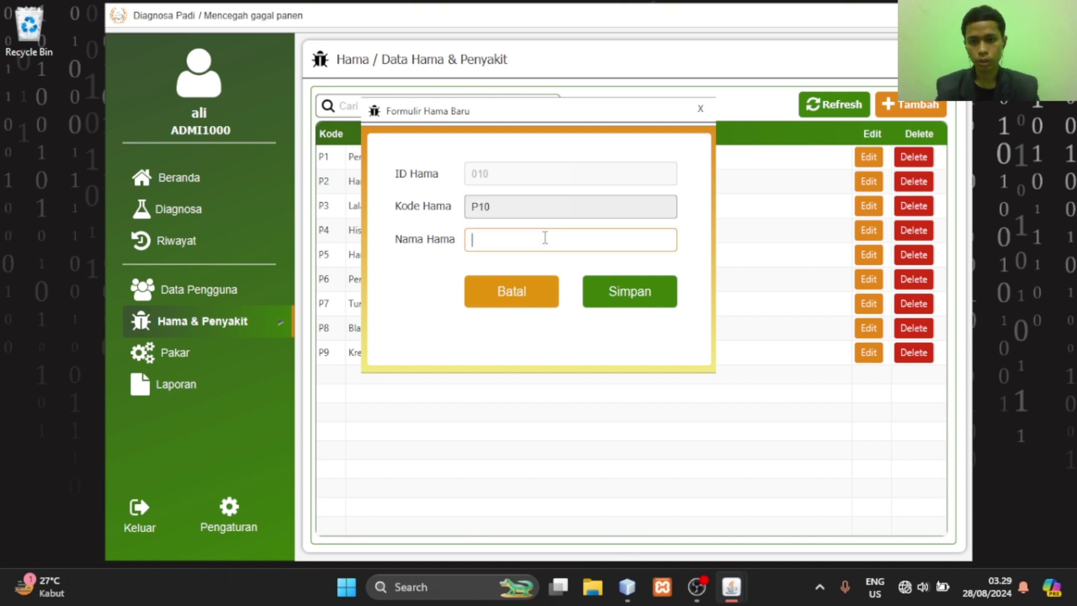
text(tes)
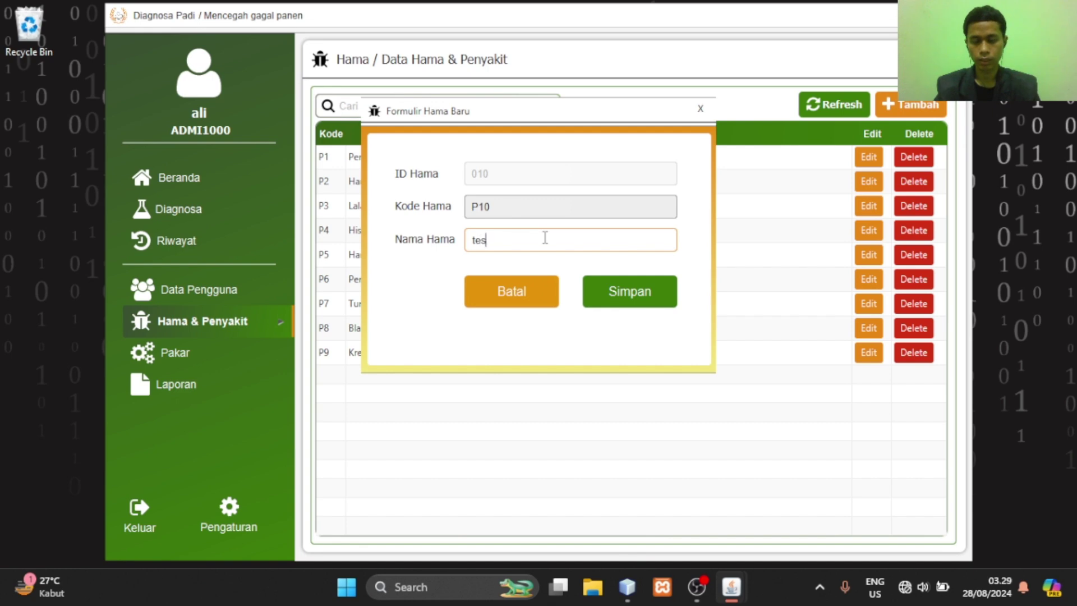
click(644, 292)
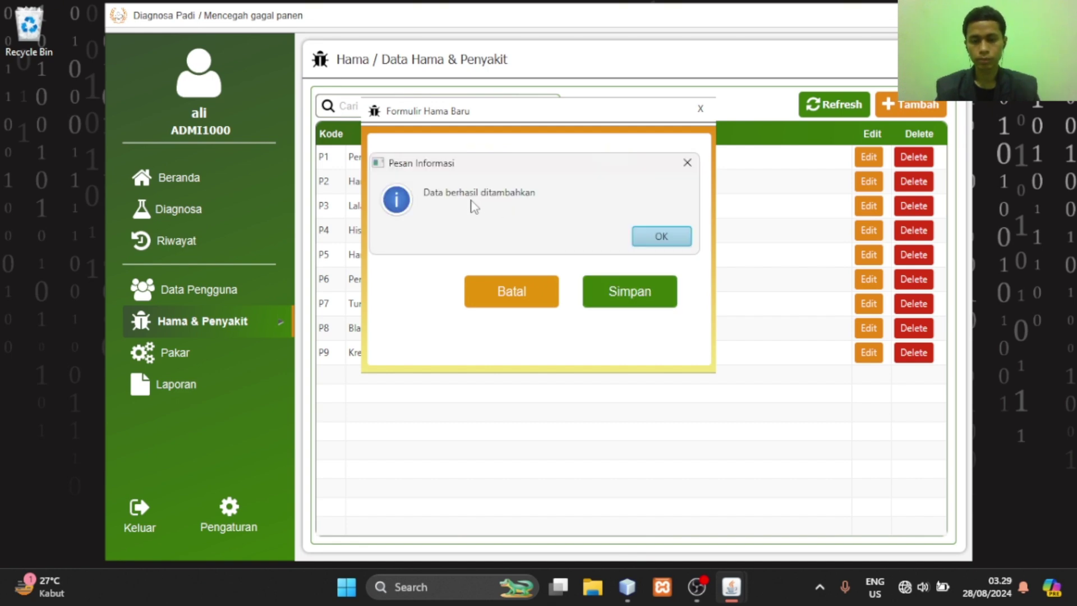
click(661, 235)
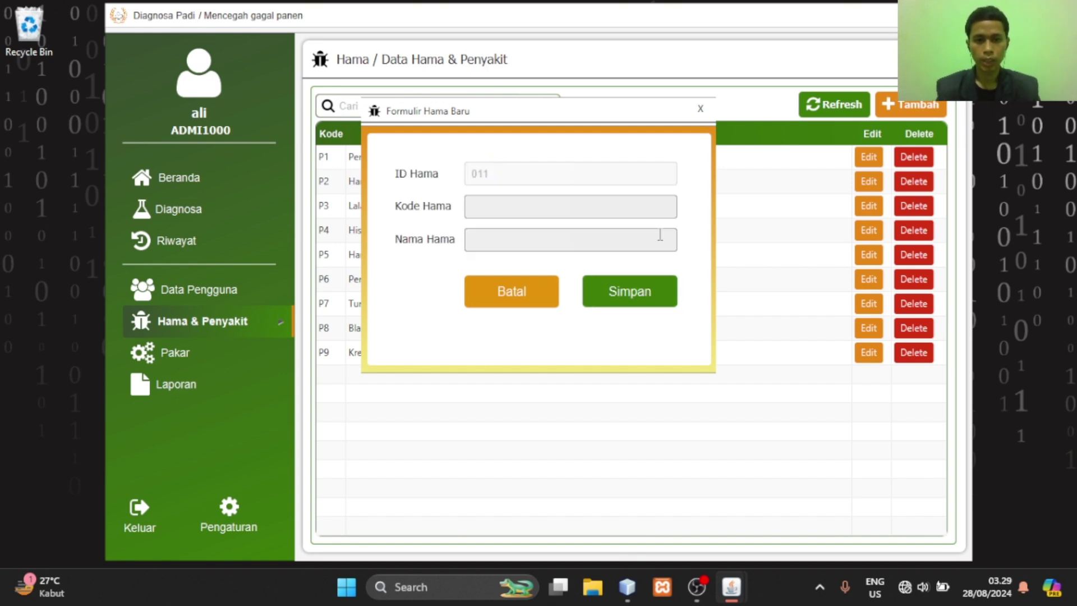
Save a second pest with code P11 named 'tes2', then close the form
click(576, 206)
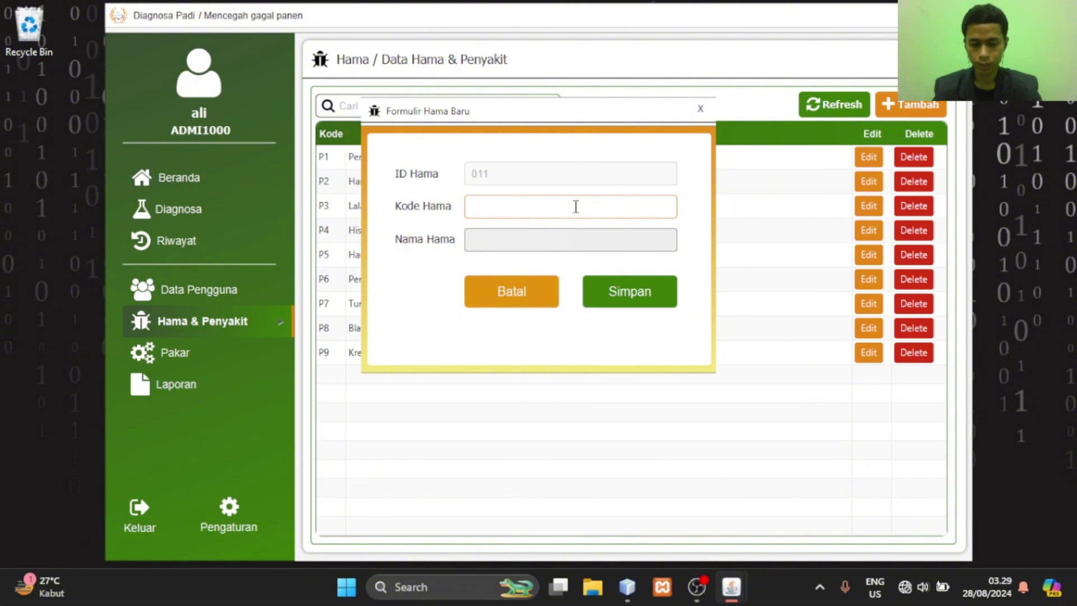
text(P)
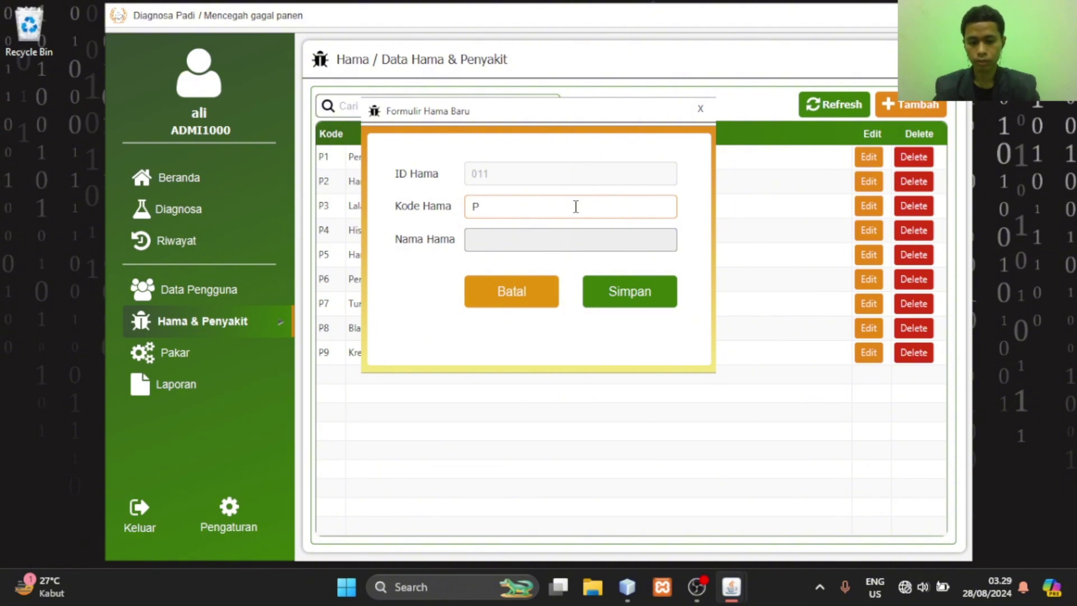
text(11)
click(608, 243)
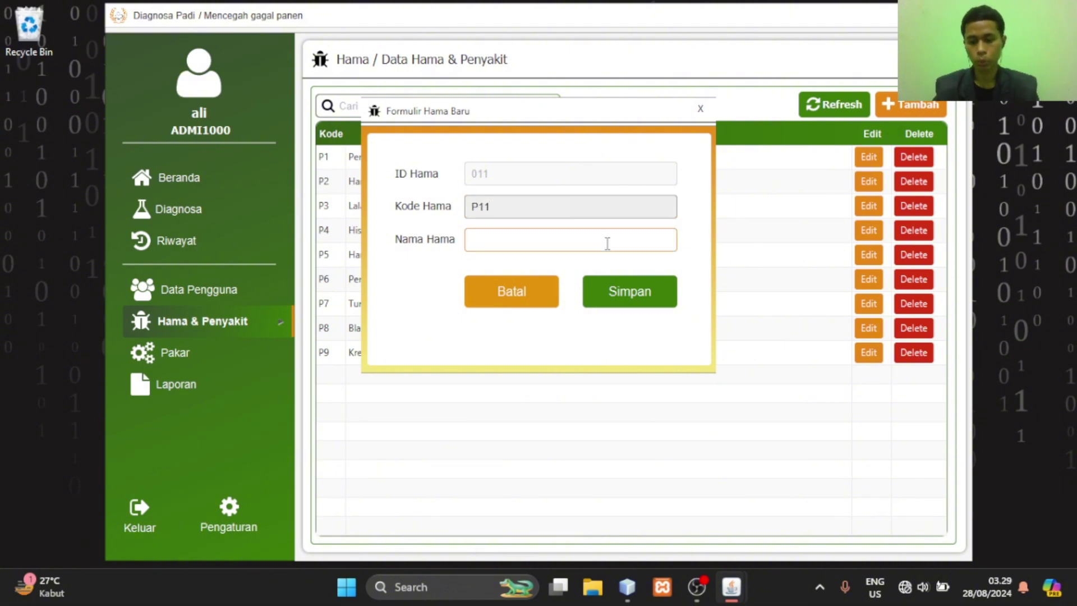
text(tes)
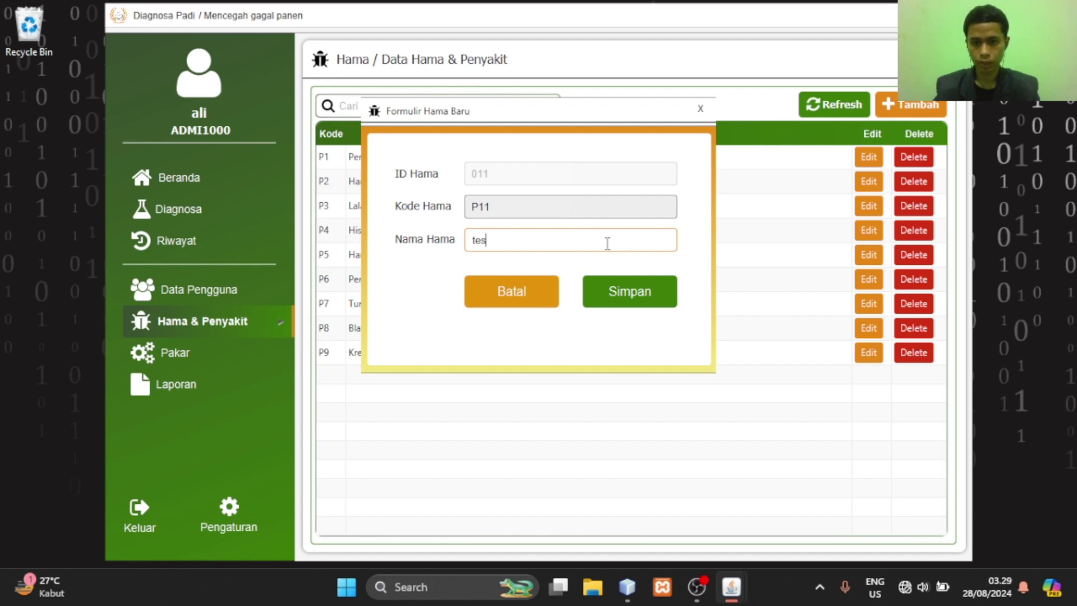
text(2)
click(646, 299)
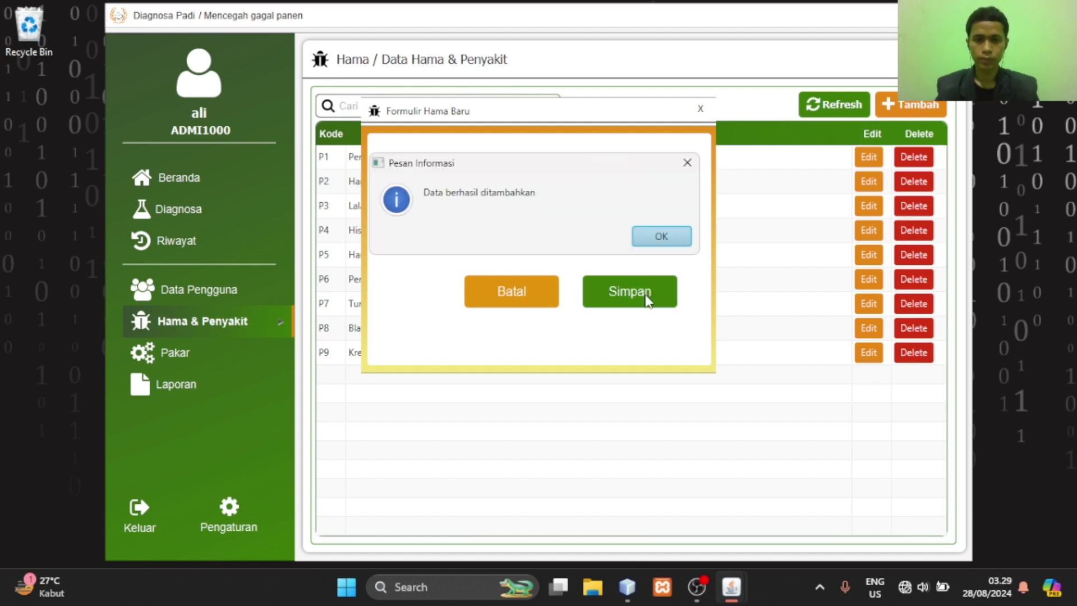
click(662, 237)
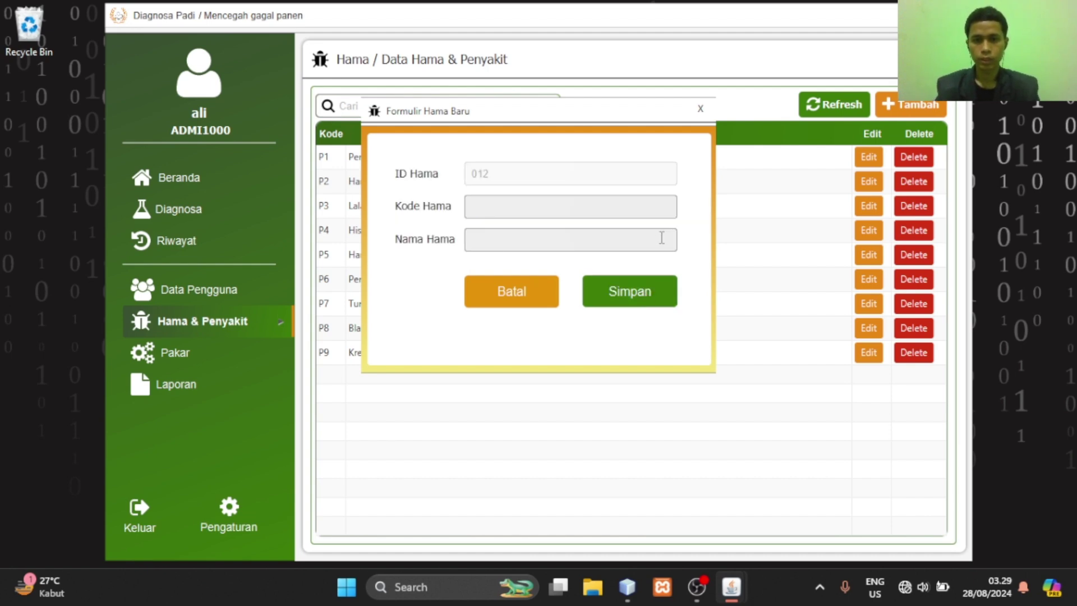
click(699, 109)
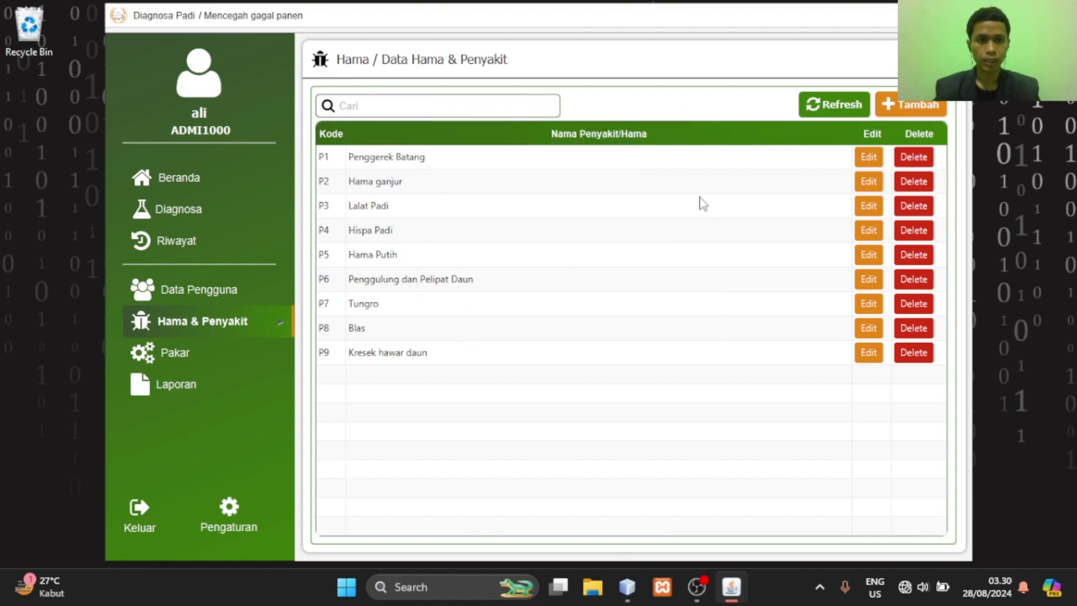
Refresh the pest table and change P11's name from 'tes2' to 'tes4', confirming the change
click(840, 109)
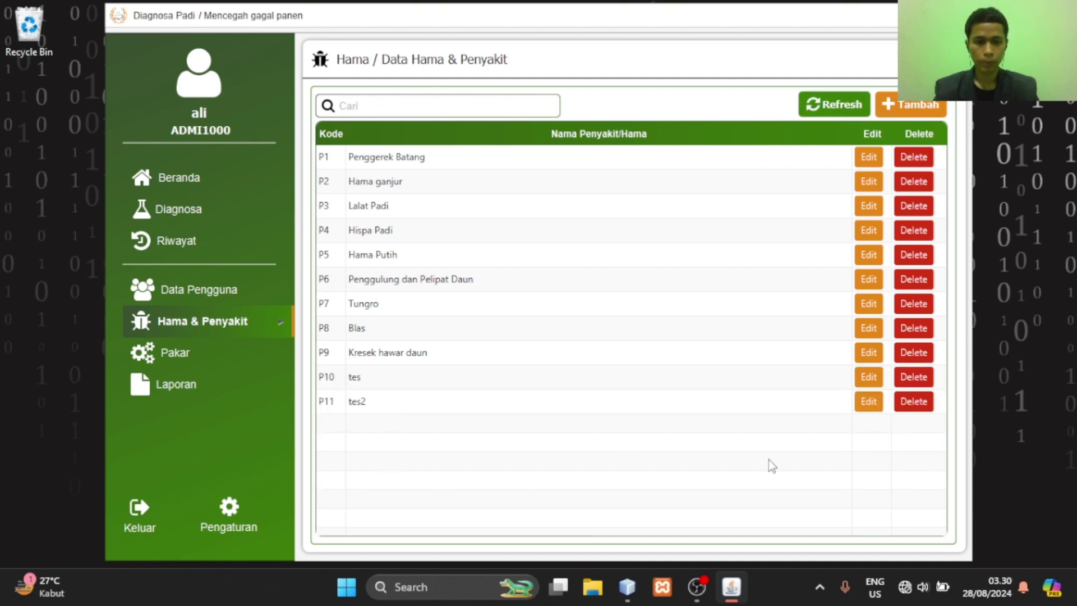
click(876, 401)
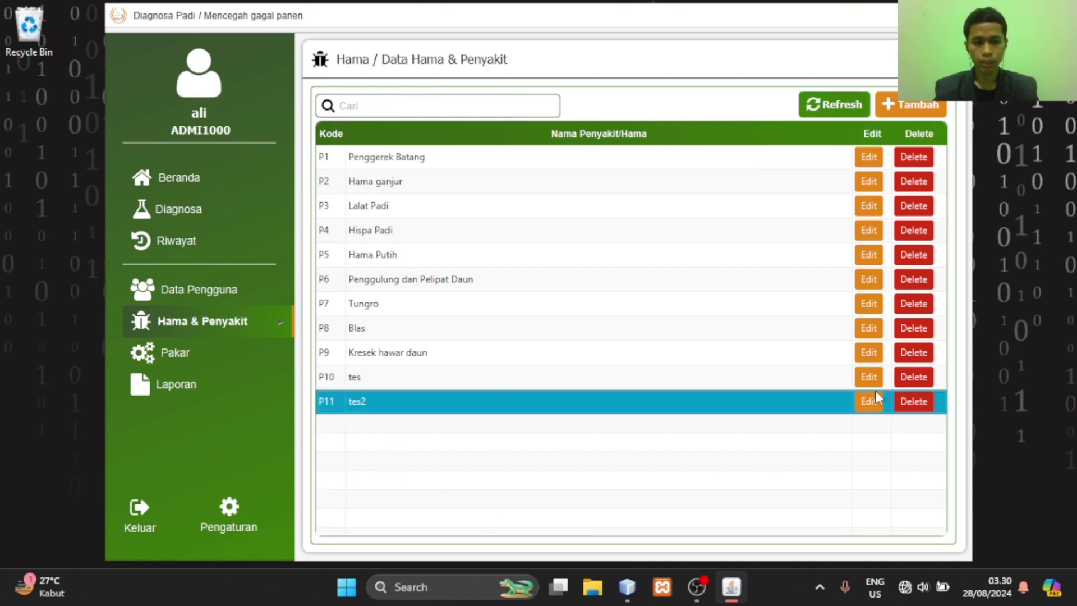
click(557, 240)
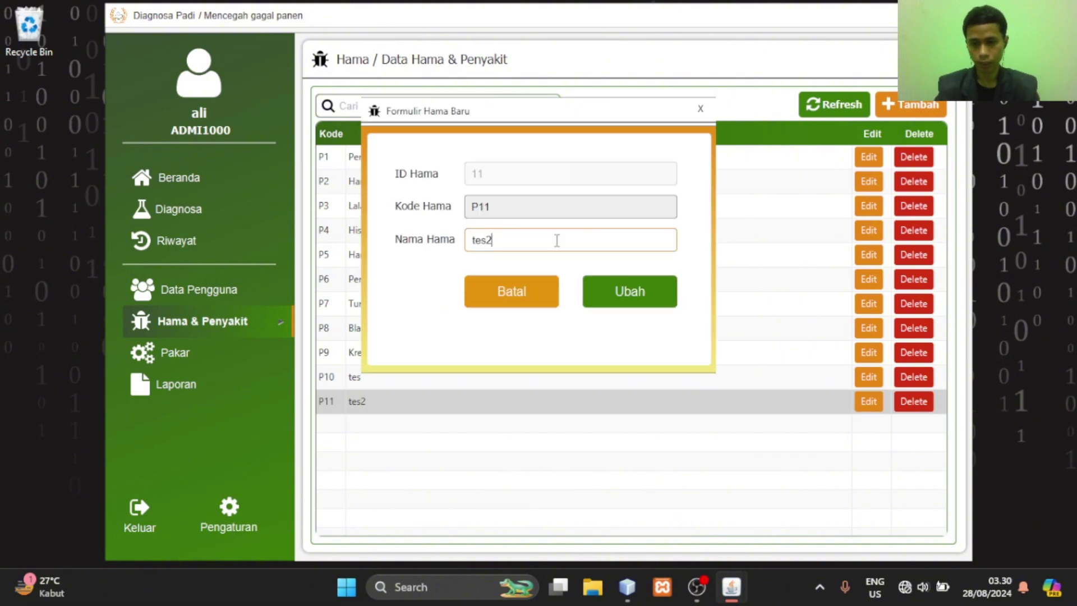
key(BackSpace)
text(4)
click(658, 283)
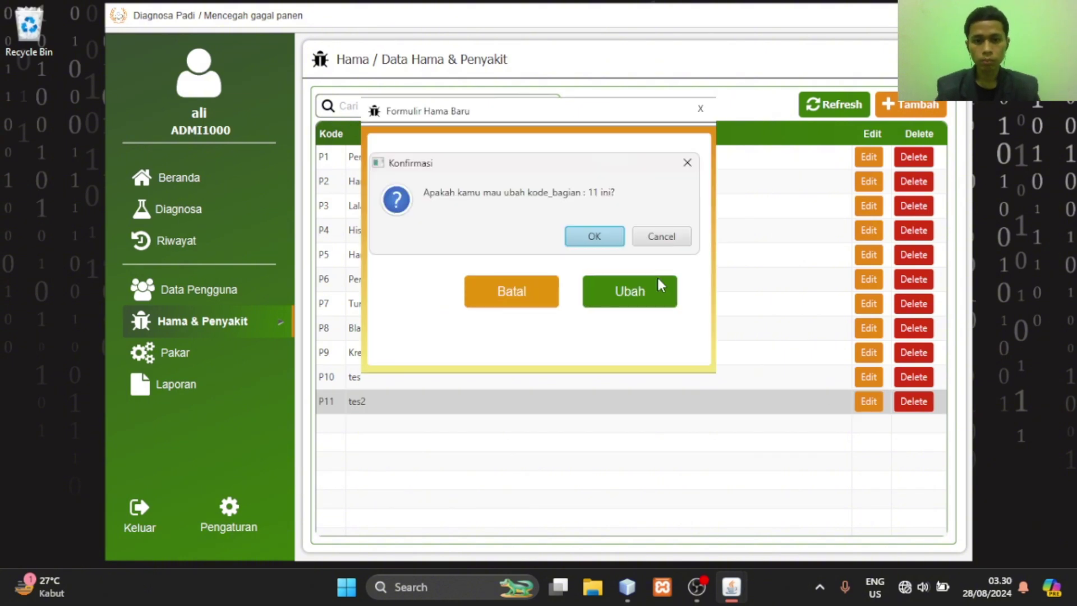
click(612, 238)
click(663, 238)
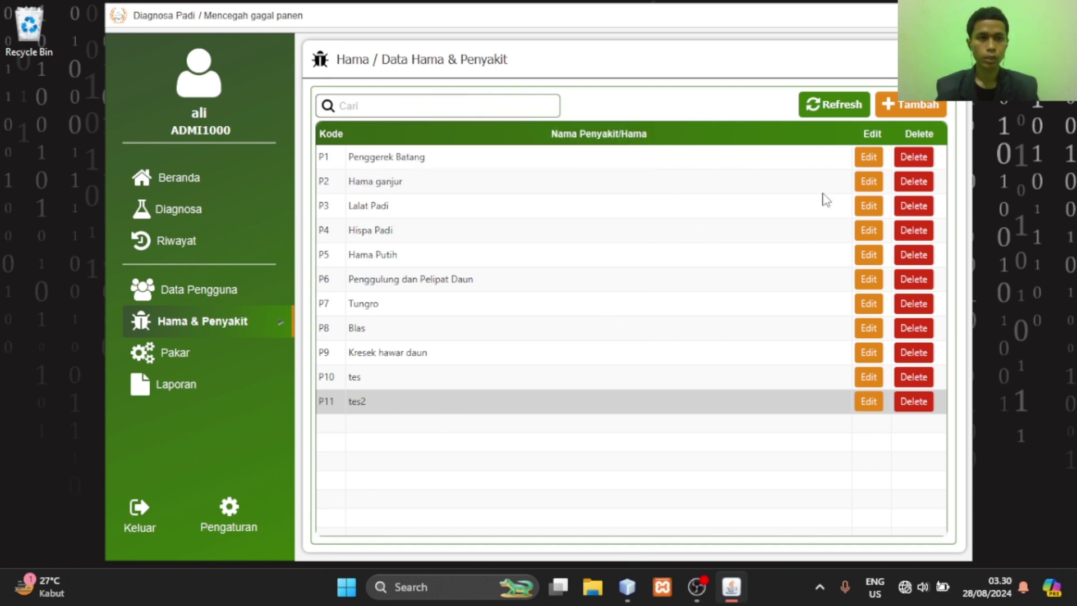
Refresh the pest table and delete pest P11 'tes4', leaving P1–P10
click(832, 116)
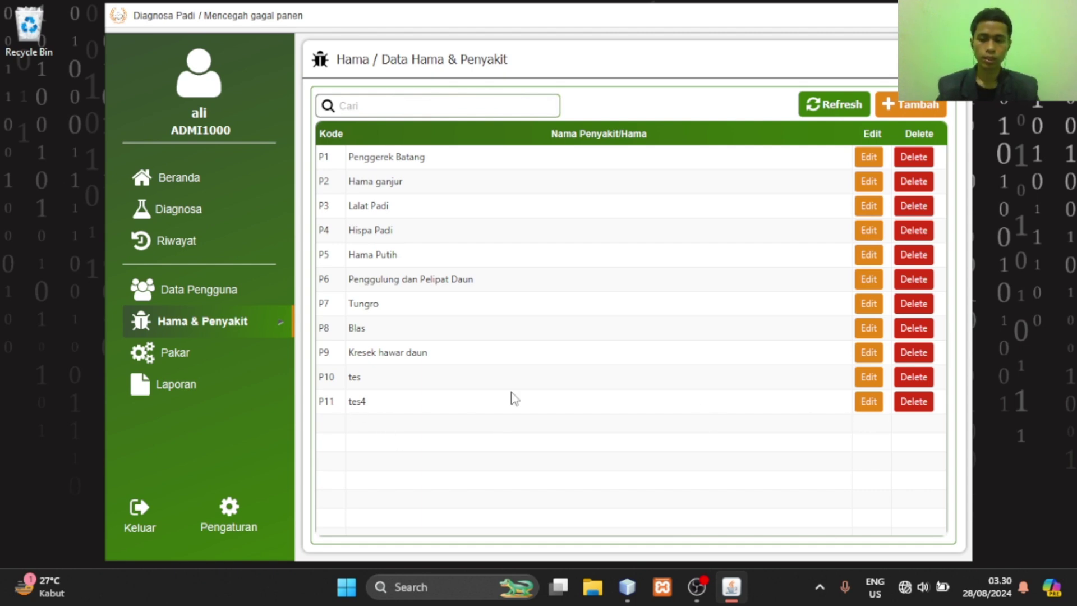
click(454, 396)
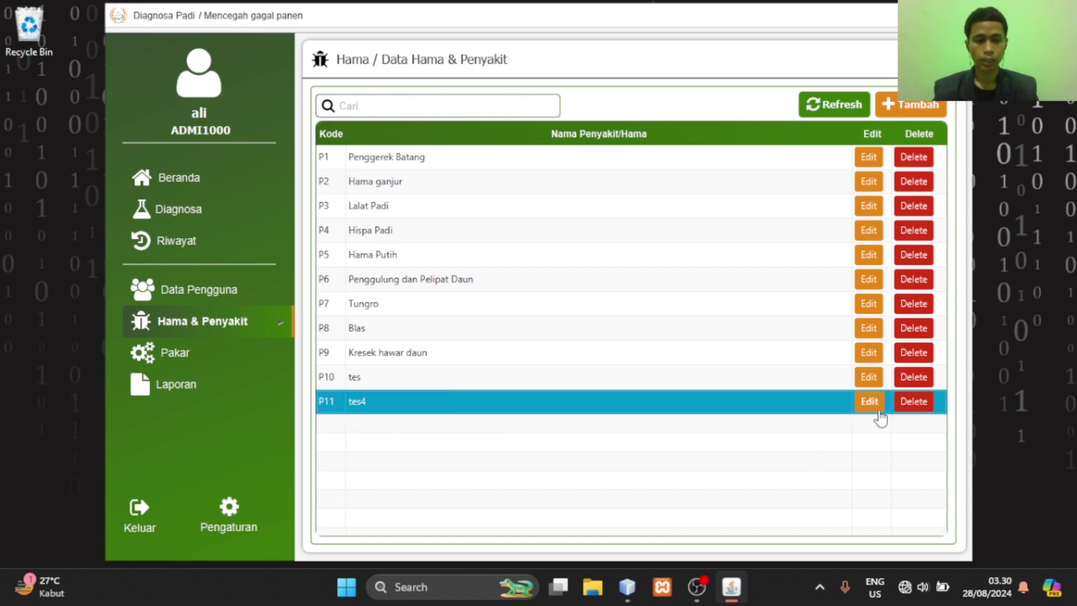
click(913, 402)
click(594, 230)
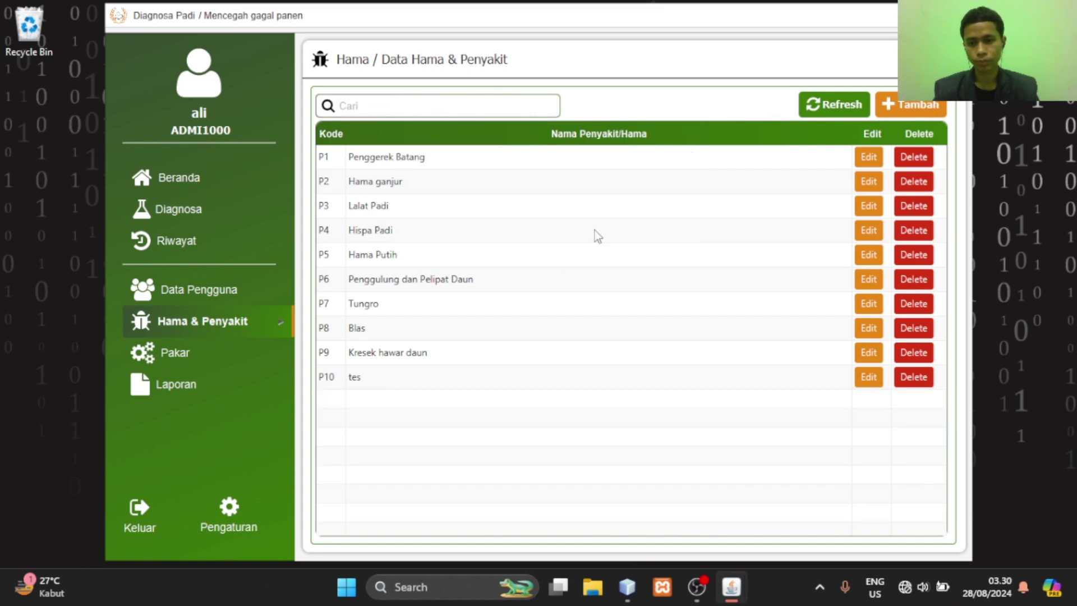
click(255, 320)
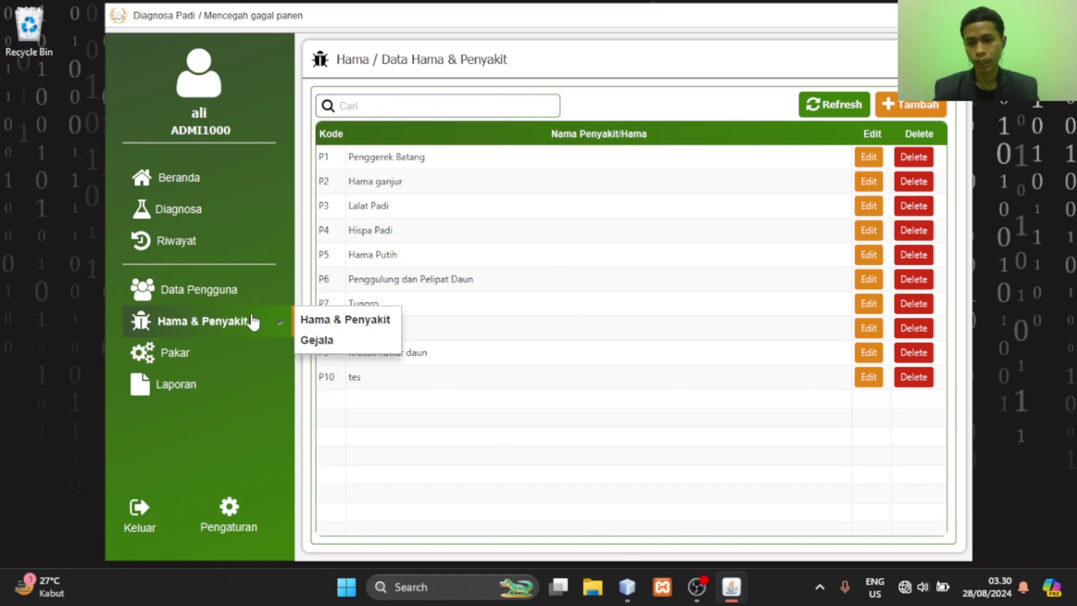
Switch to the Gejala symptom table, scroll through R01–R30, and start a new symptom (Id 031)
click(339, 336)
scroll(554, 324, down, 5)
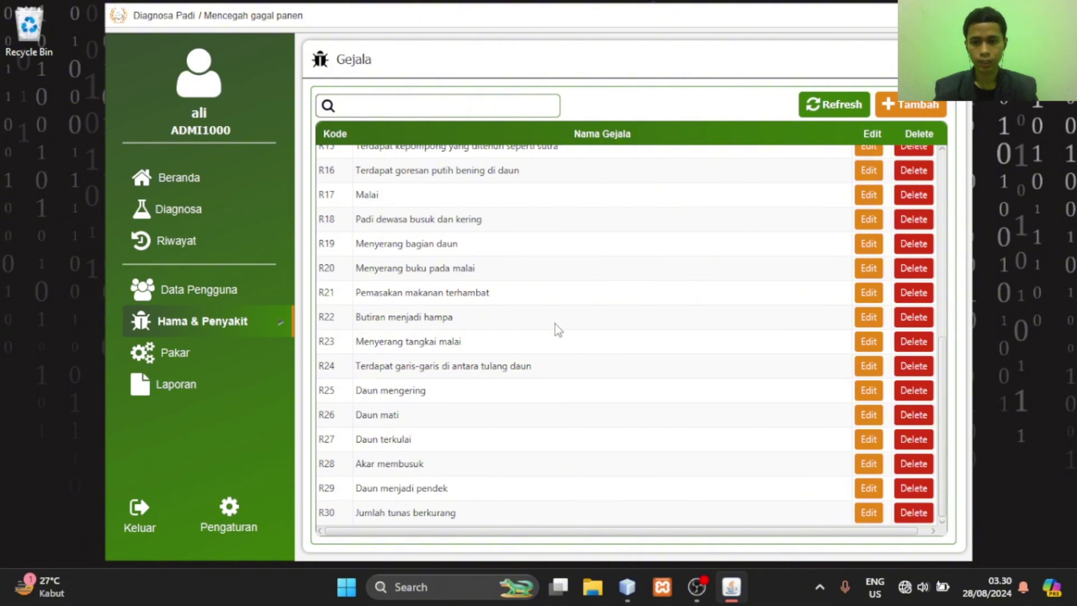
scroll(554, 325, up, 5)
scroll(556, 328, down, 5)
scroll(556, 328, up, 5)
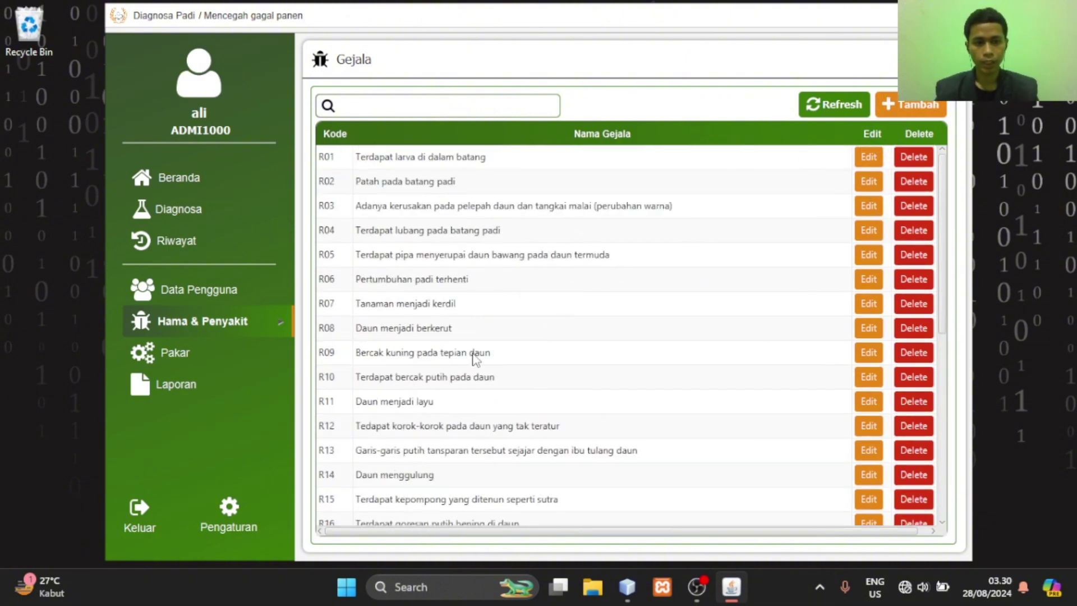
scroll(435, 373, down, 5)
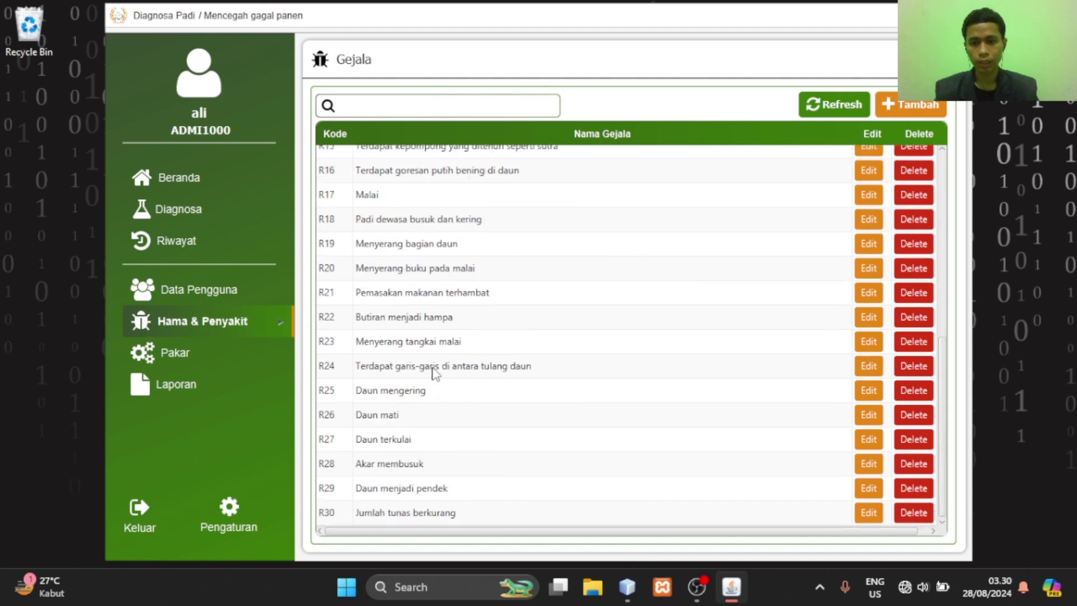
click(897, 122)
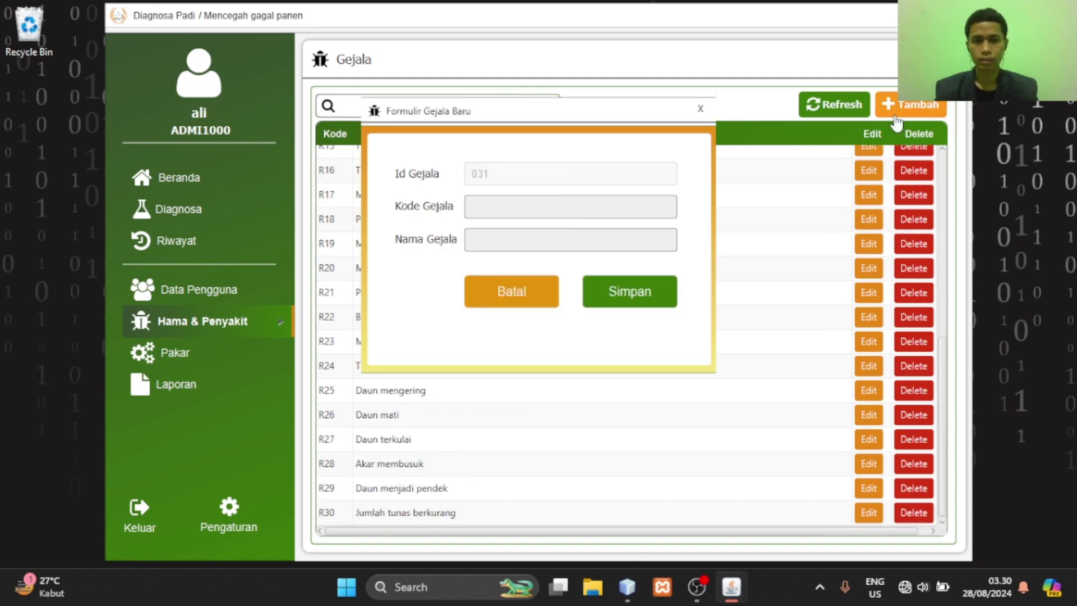
Add symptoms R31 'gejala tes1' and R32 'Gejala tes2' in the new-symptom form
click(492, 209)
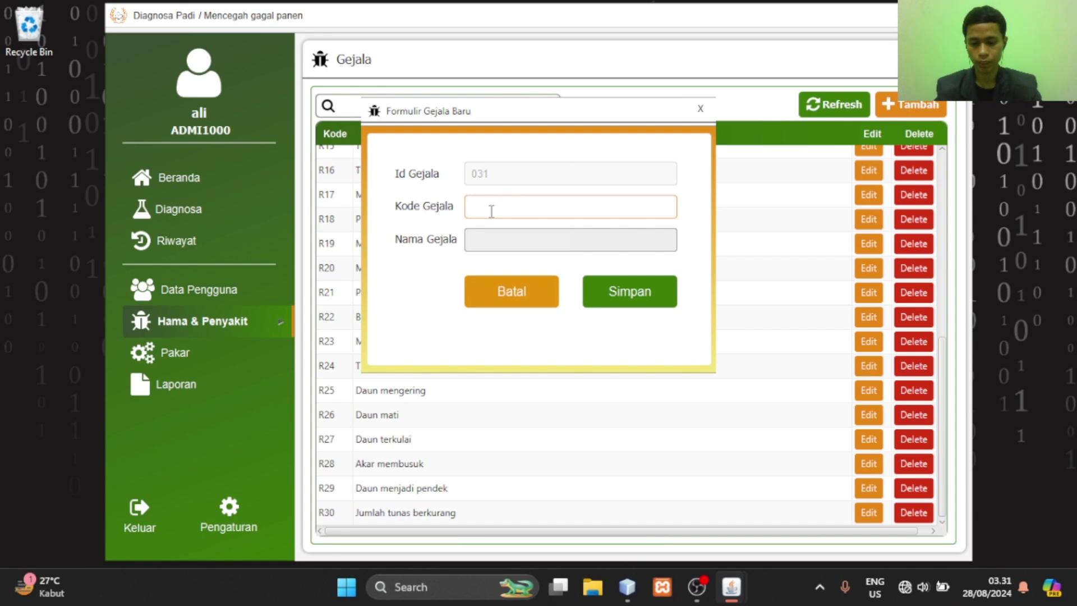
text(gejala tes)
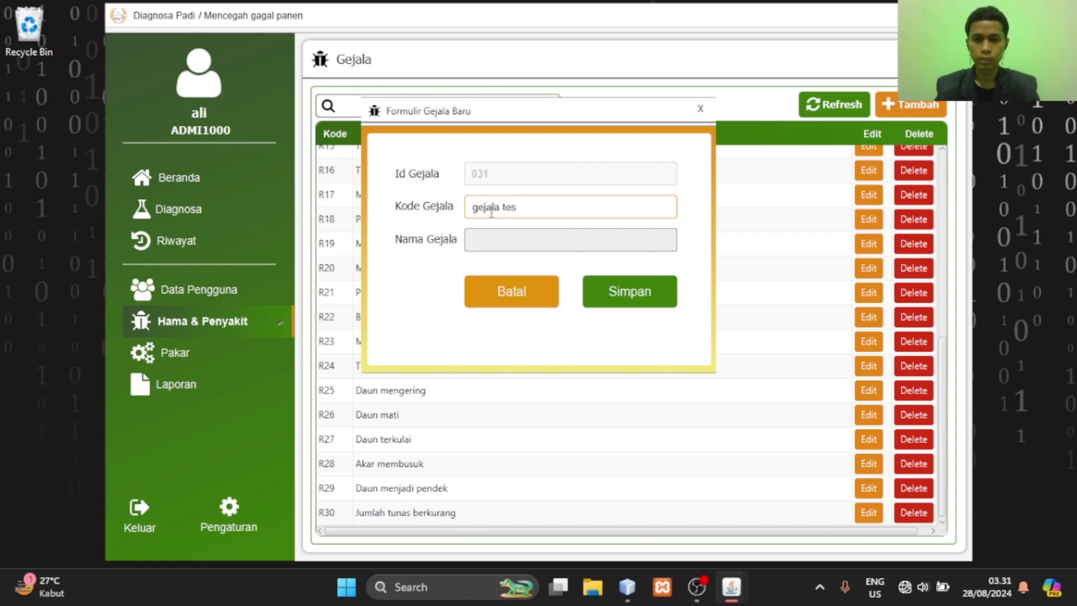
key(BackSpace)
key(BackSpace)
key(BackSpace)
key(BackSpace)
key(BackSpace)
key(BackSpace)
key(BackSpace)
key(BackSpace)
key(BackSpace)
key(BackSpace)
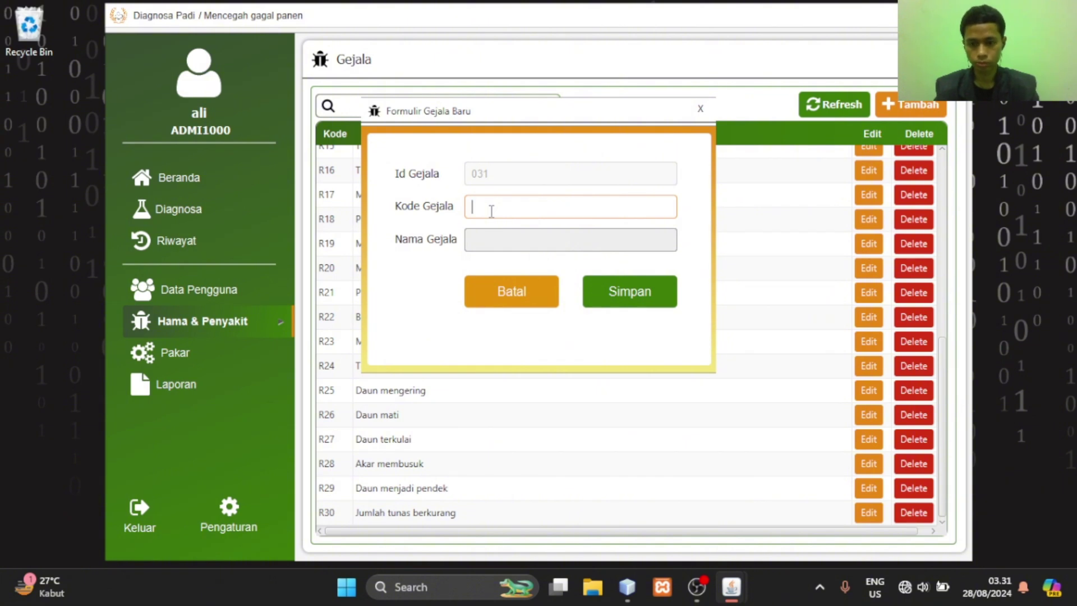
text(R31)
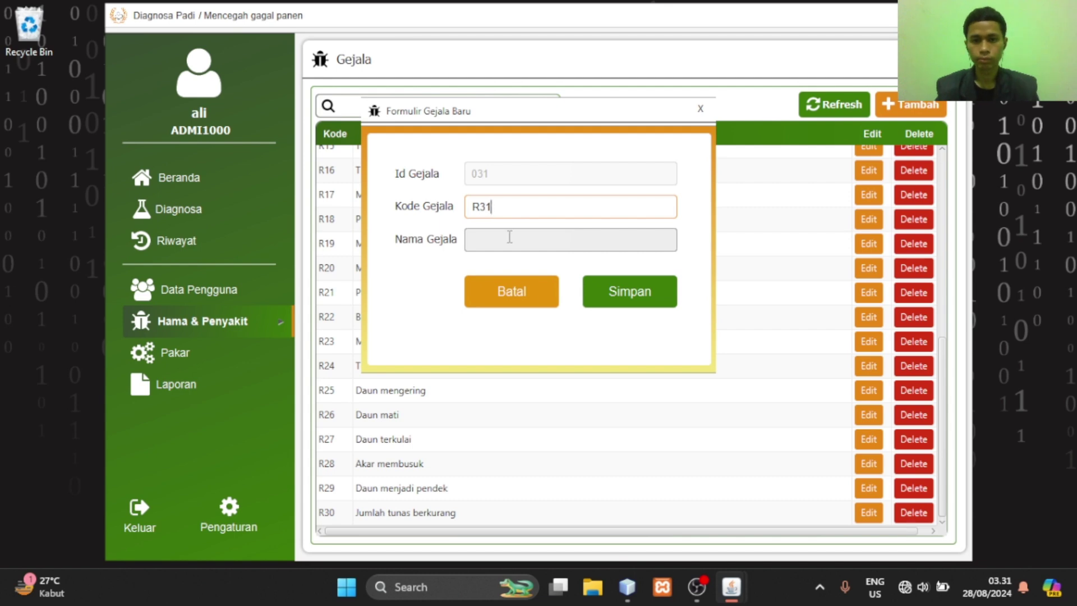
key(Return)
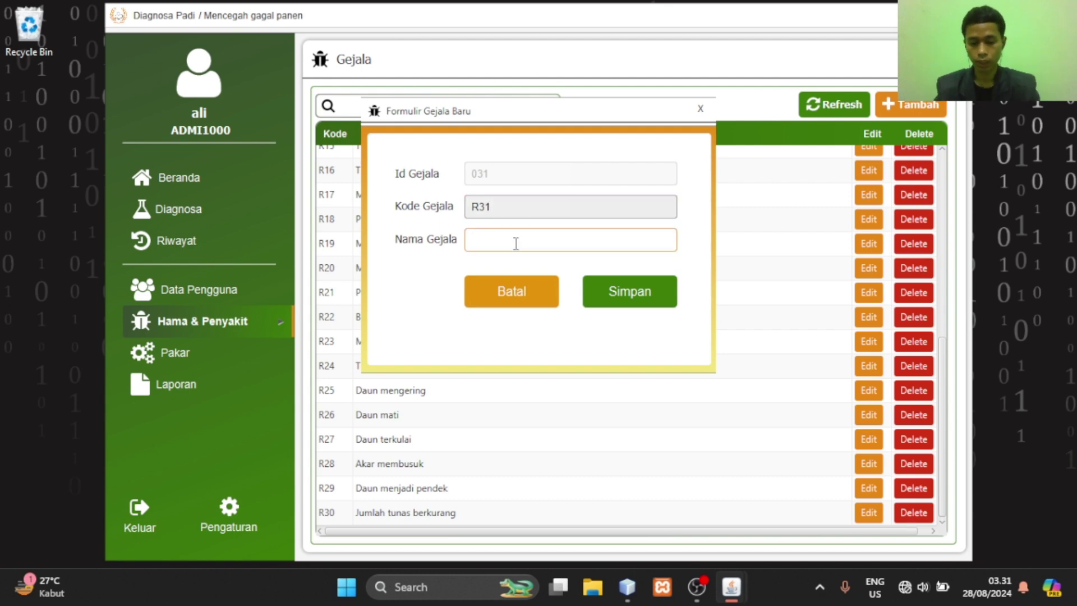
text(gejala tes)
text(t)
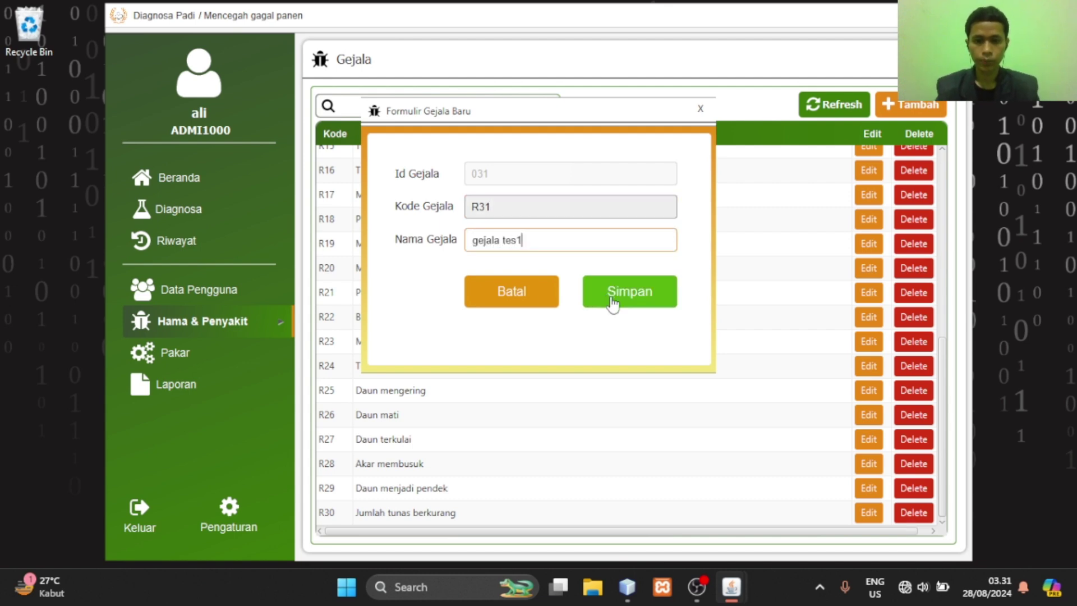
click(613, 305)
click(664, 236)
click(556, 206)
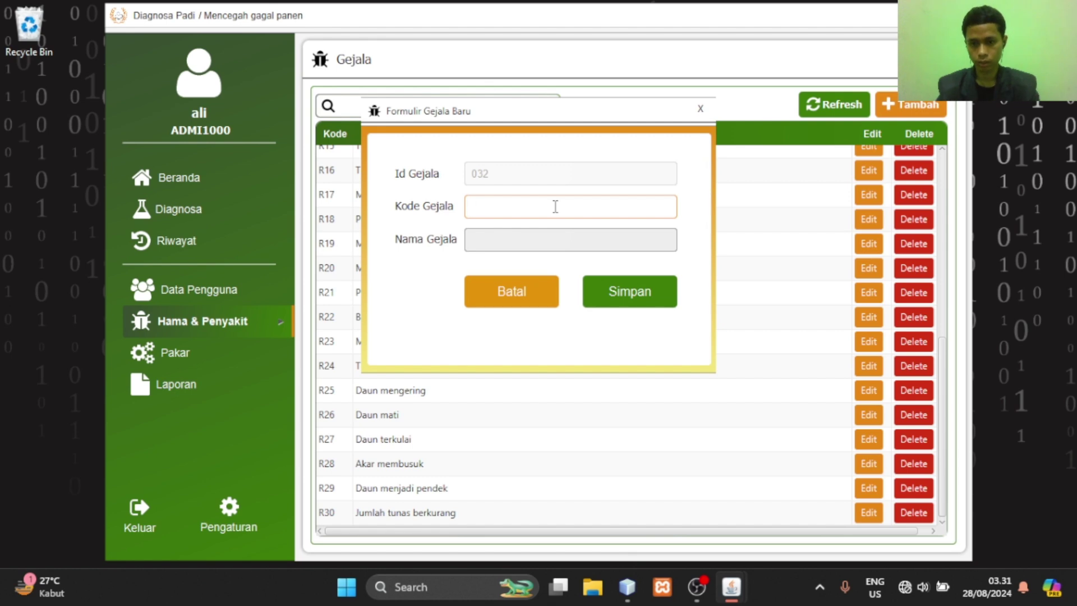
text(R)
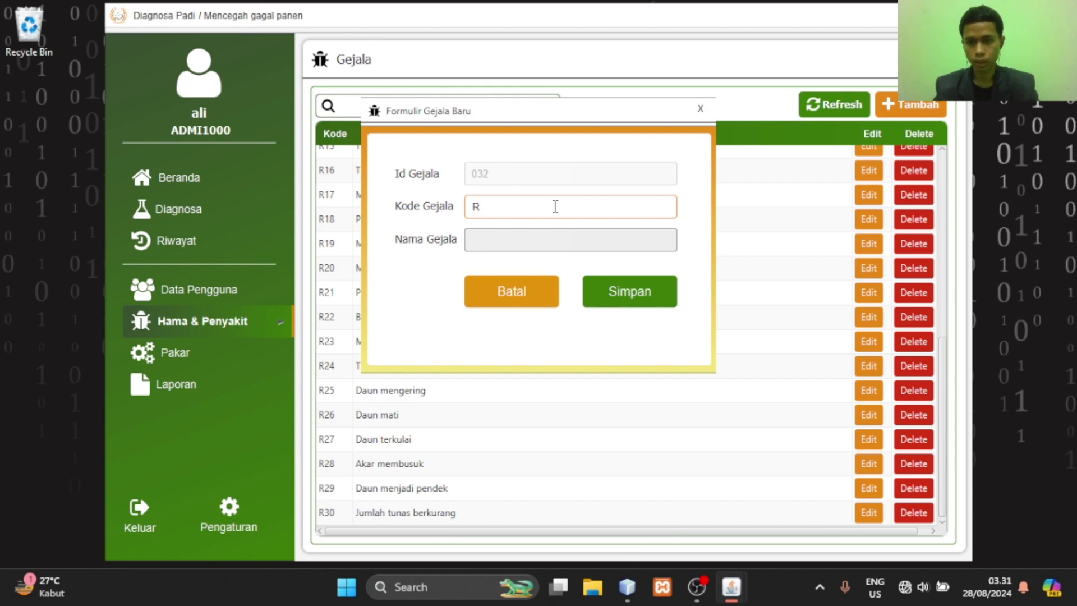
text(32)
key(Return)
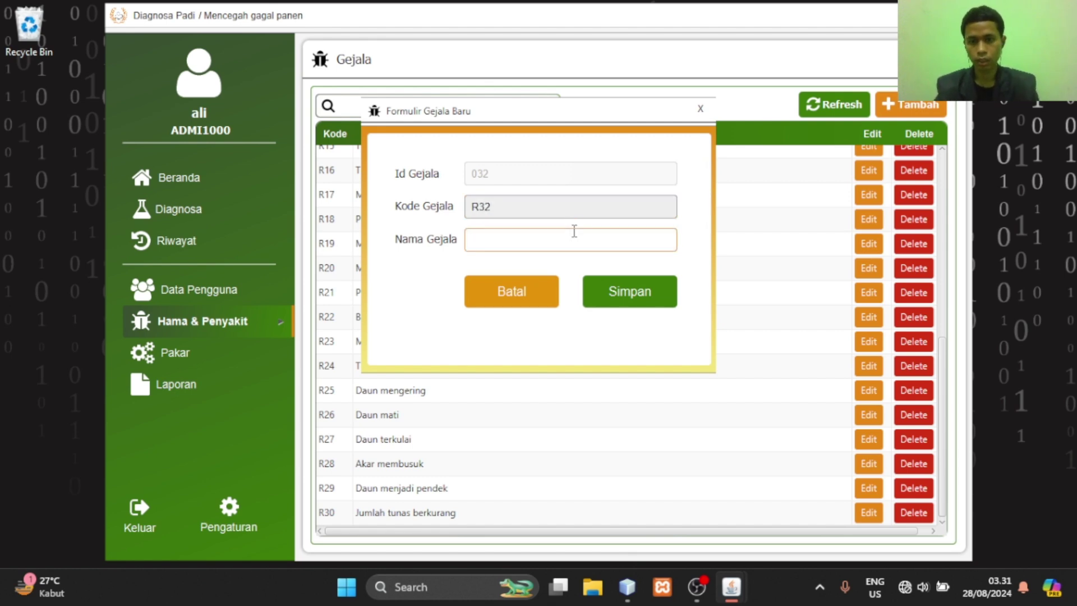
text(Gejala t)
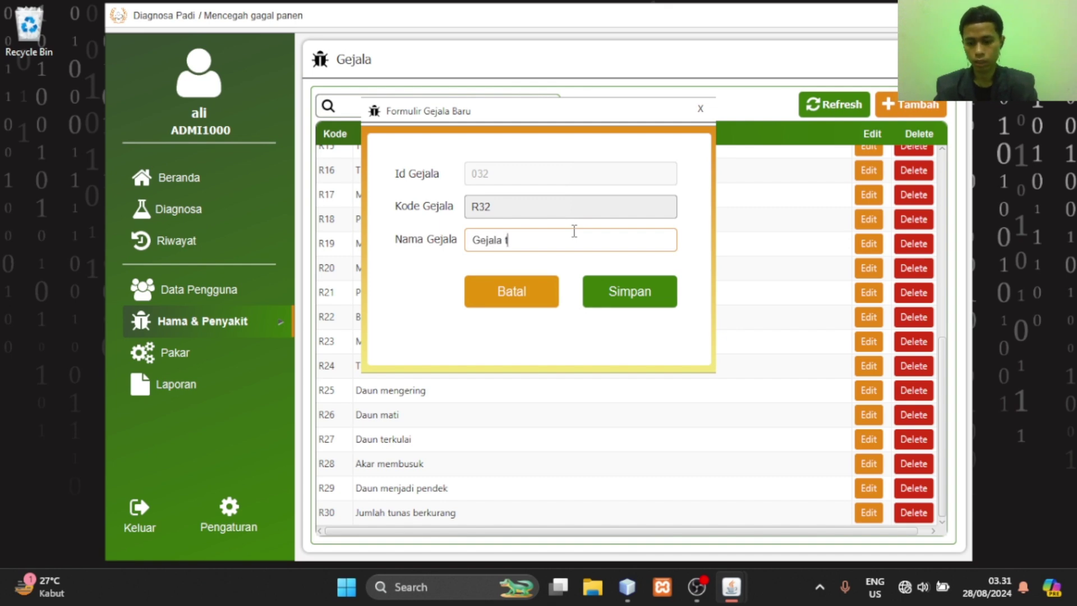
text(es2)
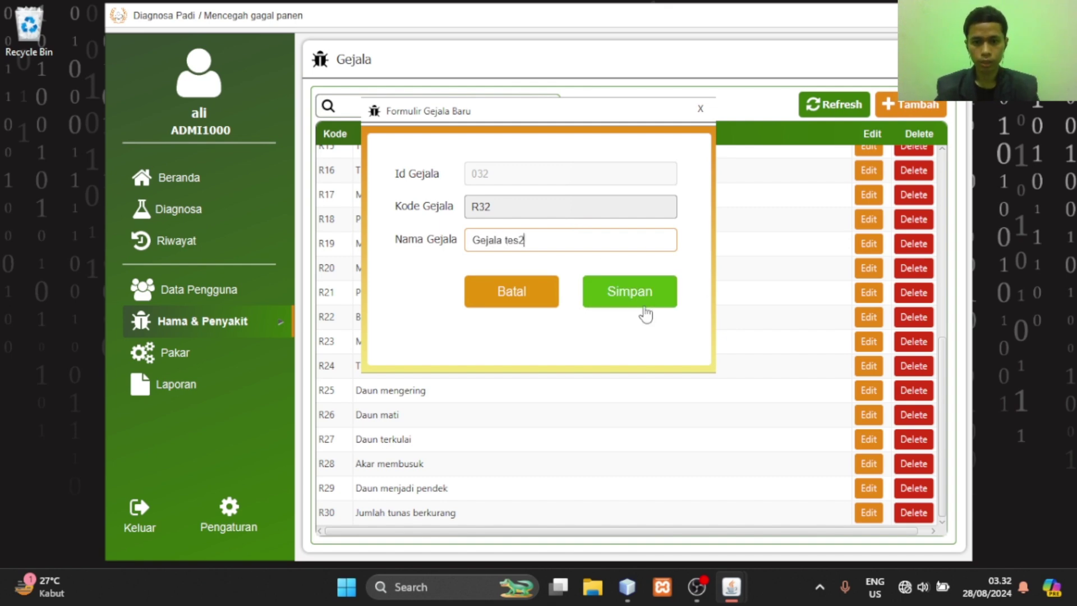
click(645, 312)
click(662, 235)
Add symptoms R33 'Gejala tes3' and R34 'gejala tes4'
text(R33)
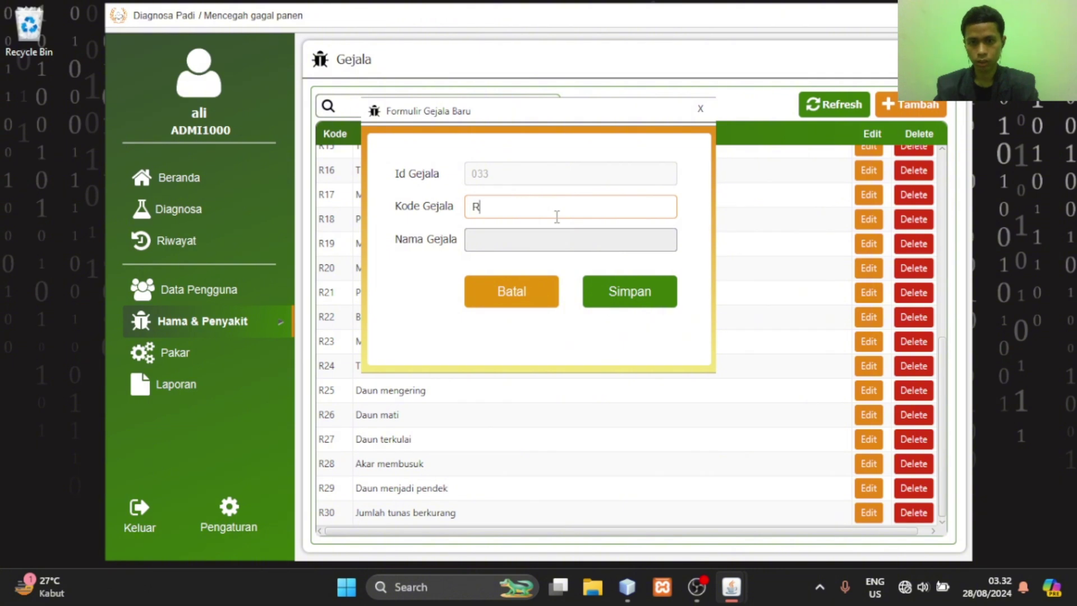
key(Return)
text(T)
key(BackSpace)
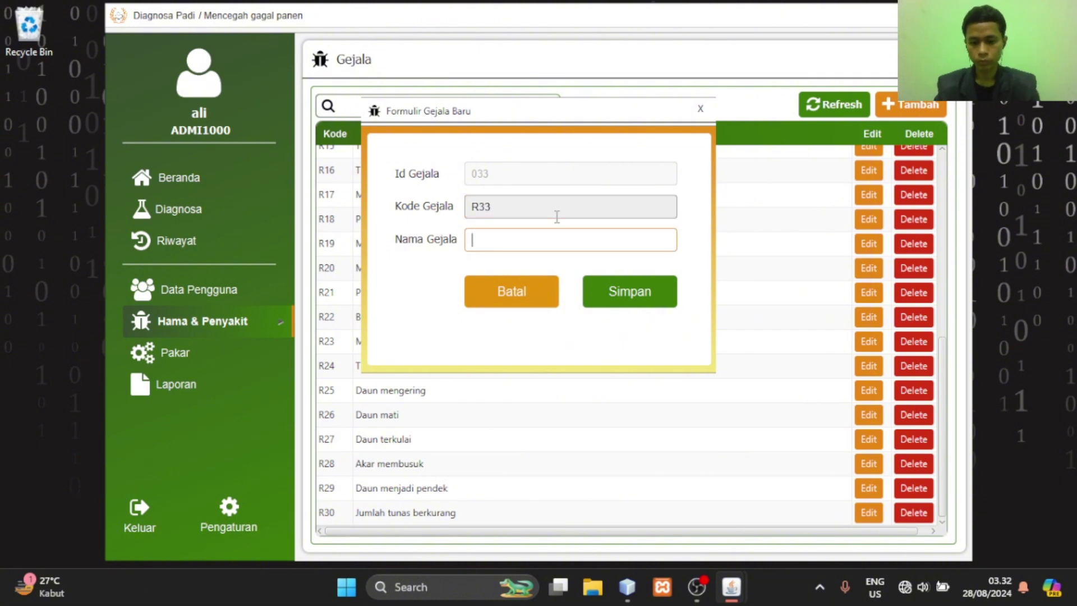
text(Gejala )
text(tes)
text(4)
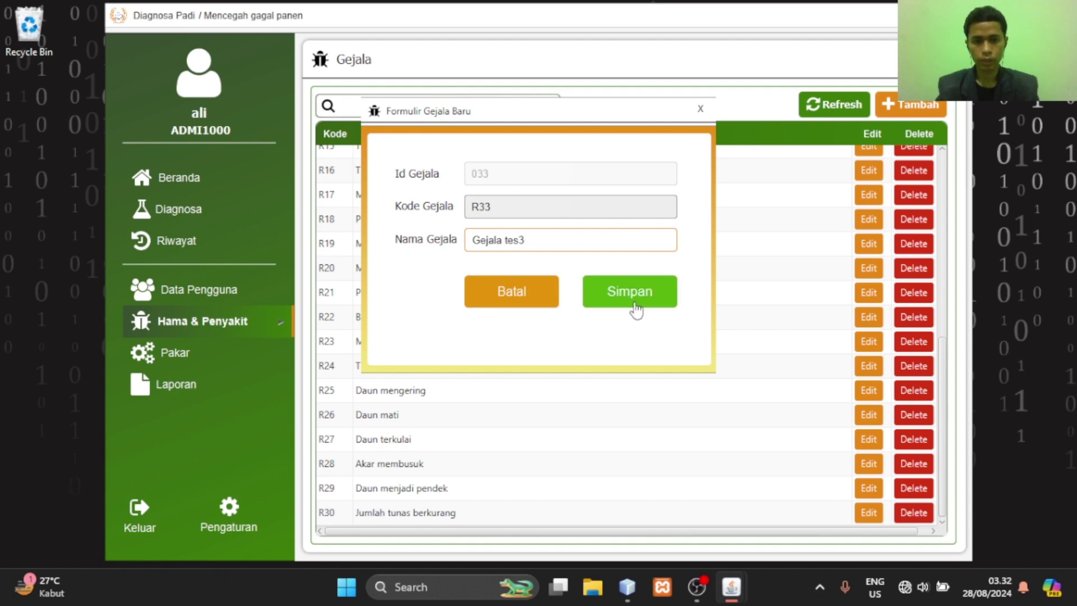
click(636, 302)
click(620, 212)
text(r)
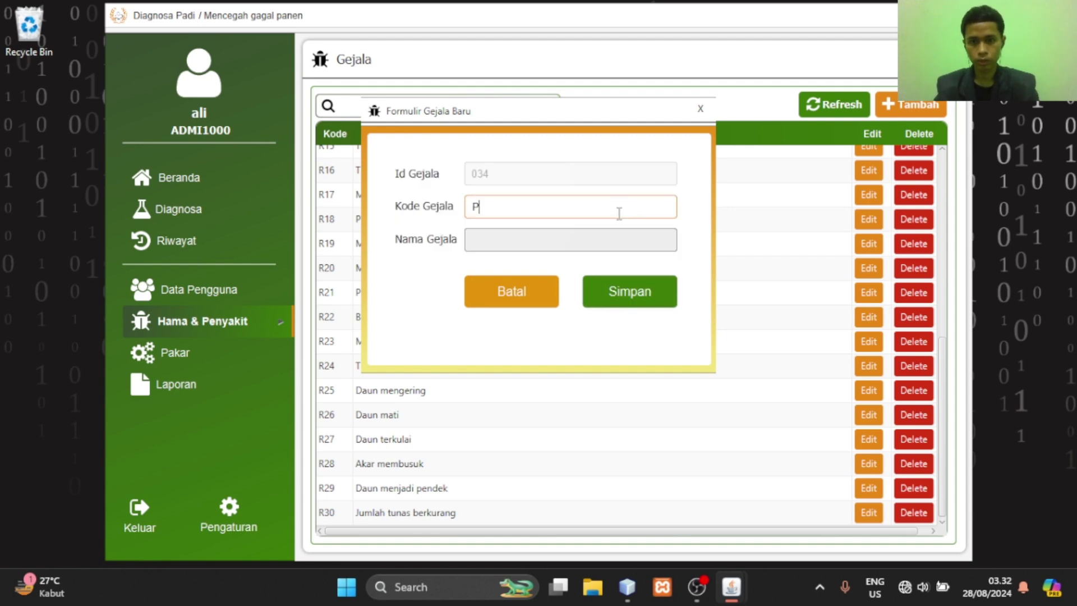
key(BackSpace)
text(R)
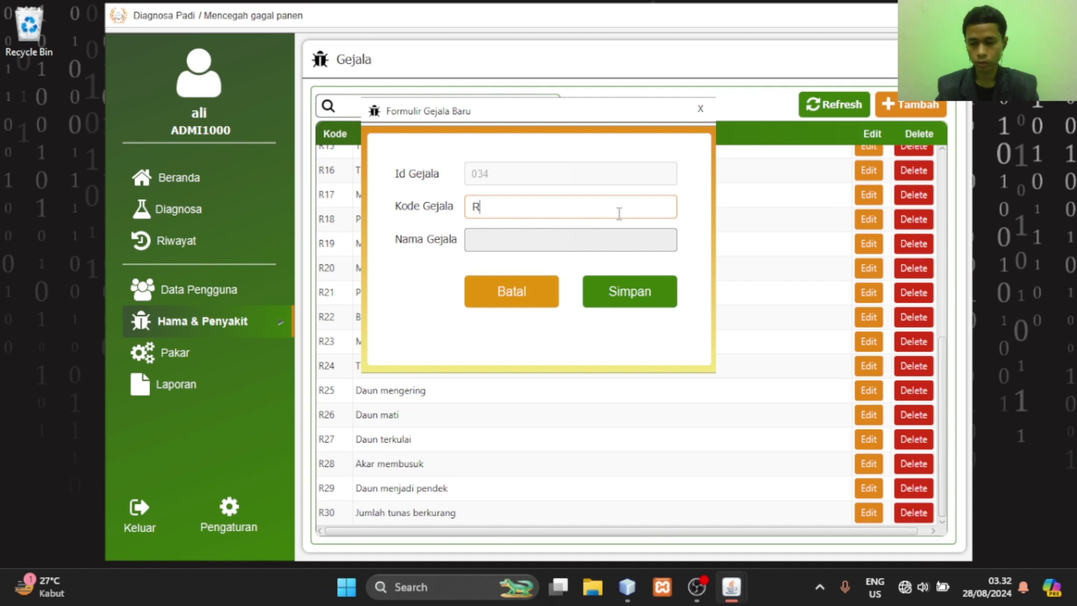
text(34)
key(Tab)
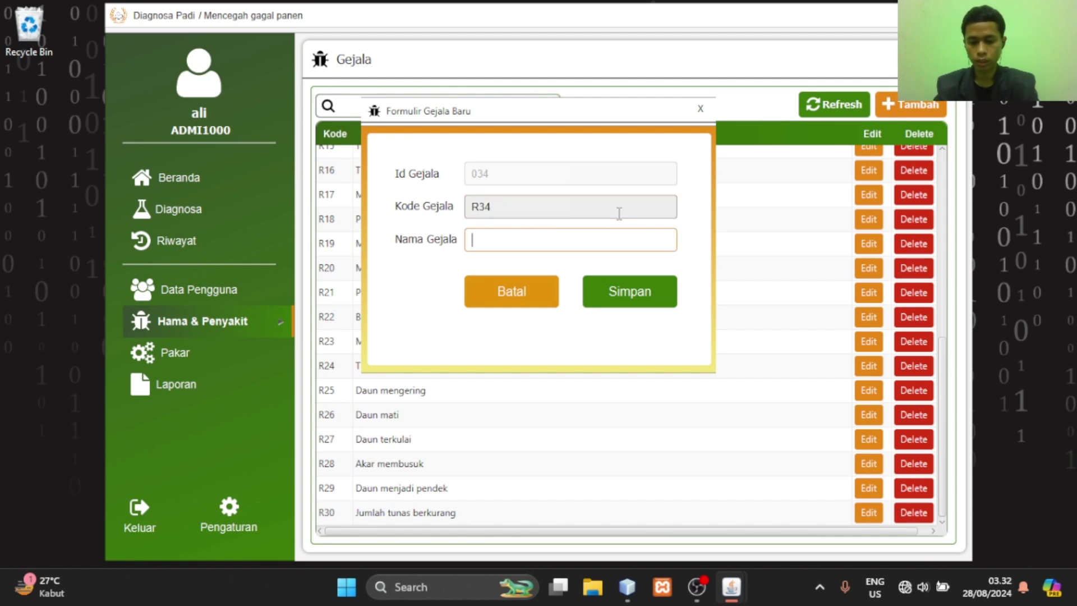
text(gejala )
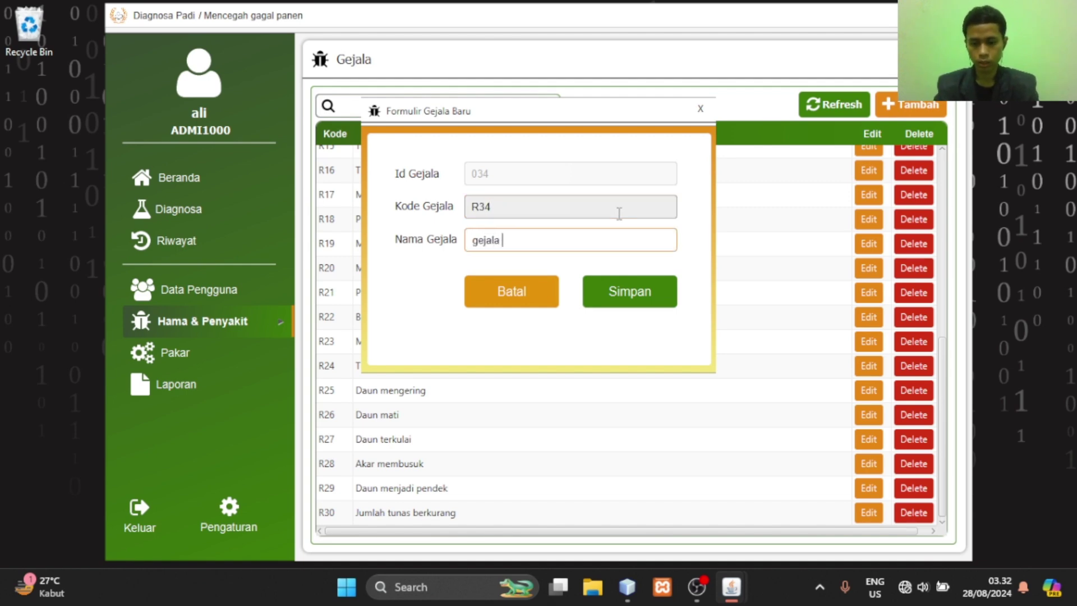
text(tes1)
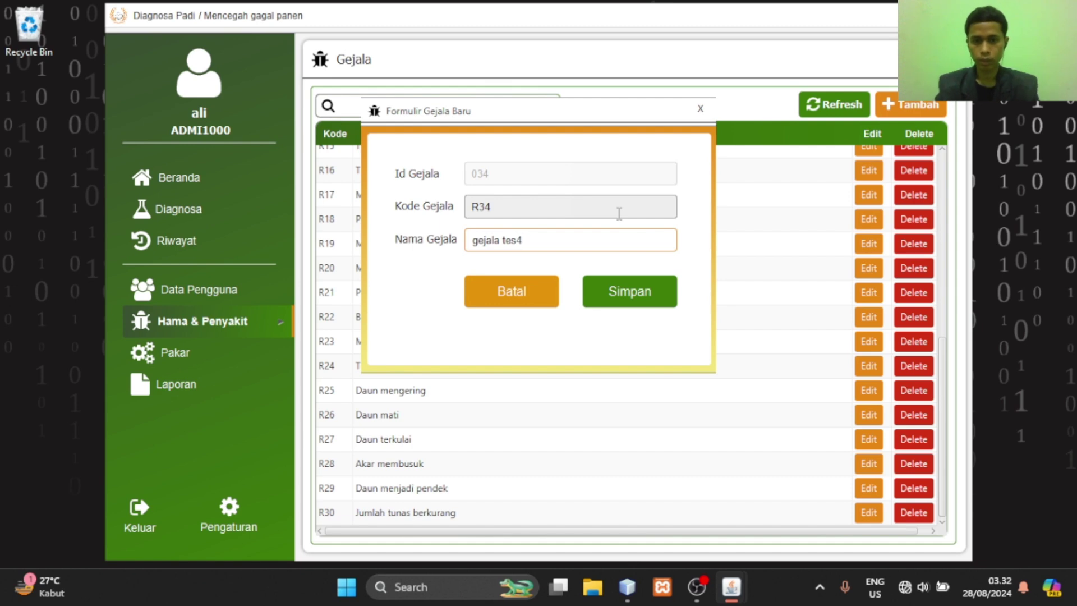
key(Return)
click(658, 232)
Add symptoms R35 'Gejala Tes5' and R36 'Gejala Tes6'
click(581, 199)
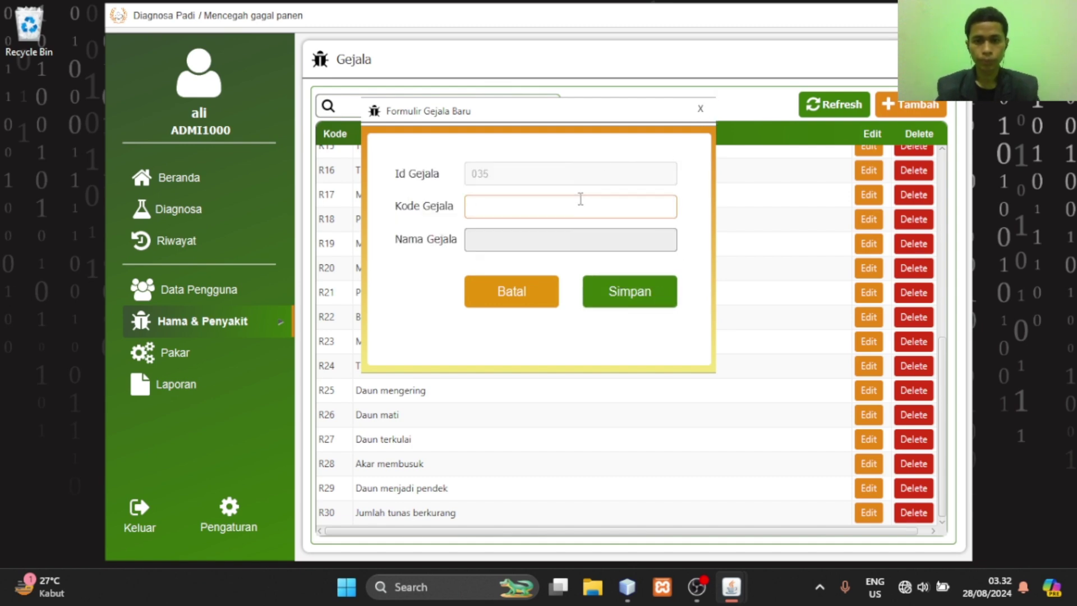
text(R35)
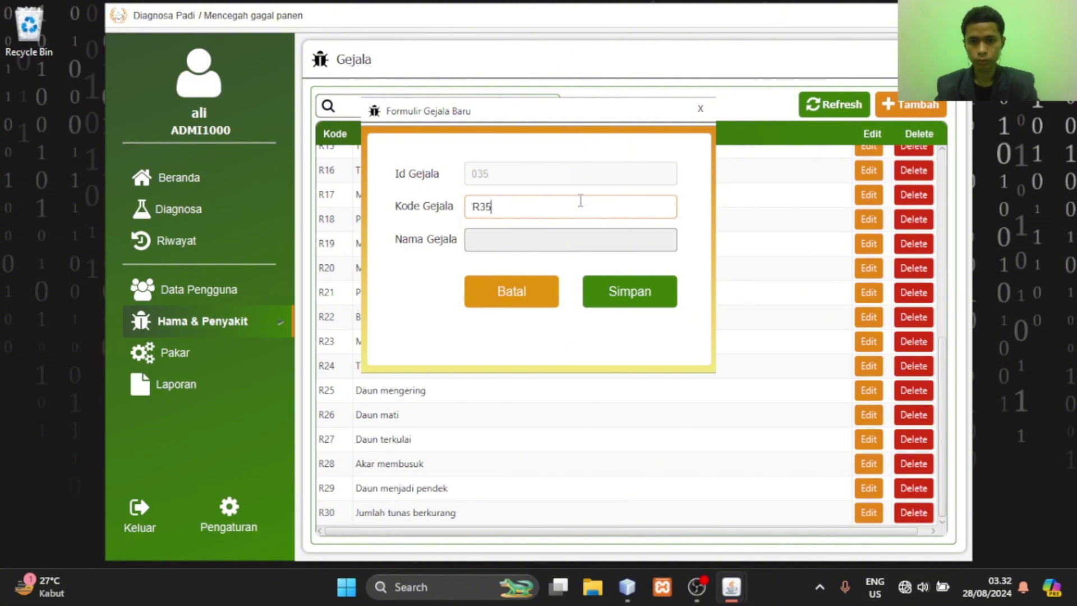
key(Return)
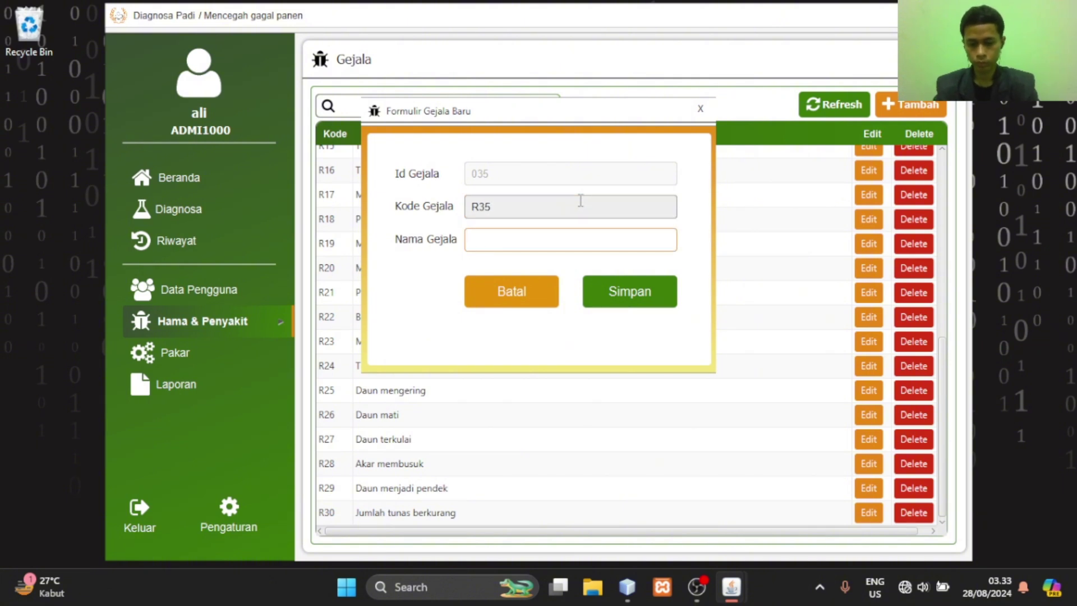
text(Gejala Tes)
text(t)
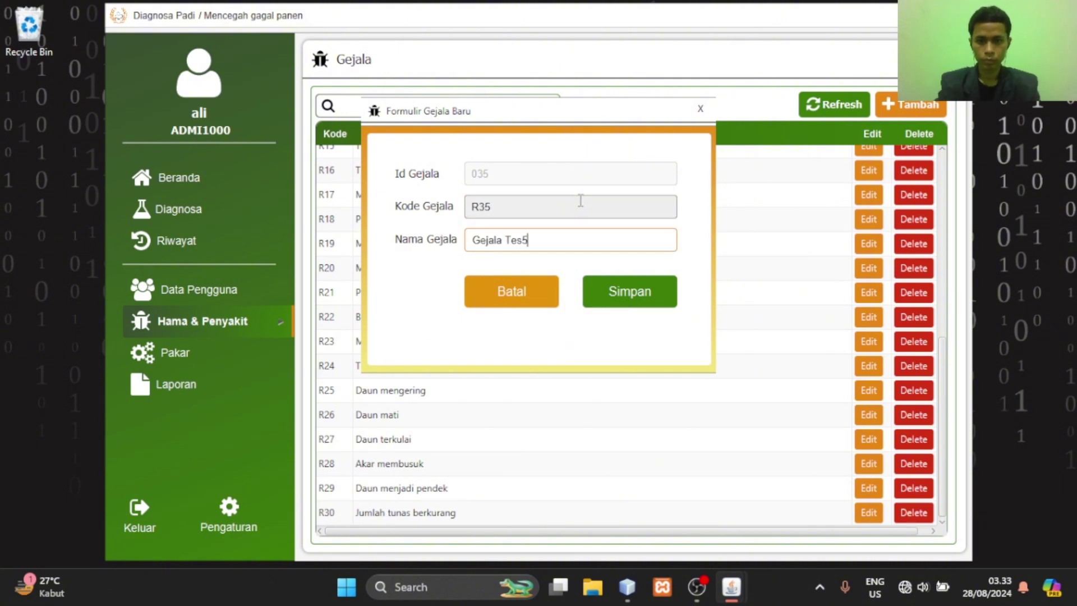
click(631, 292)
click(539, 204)
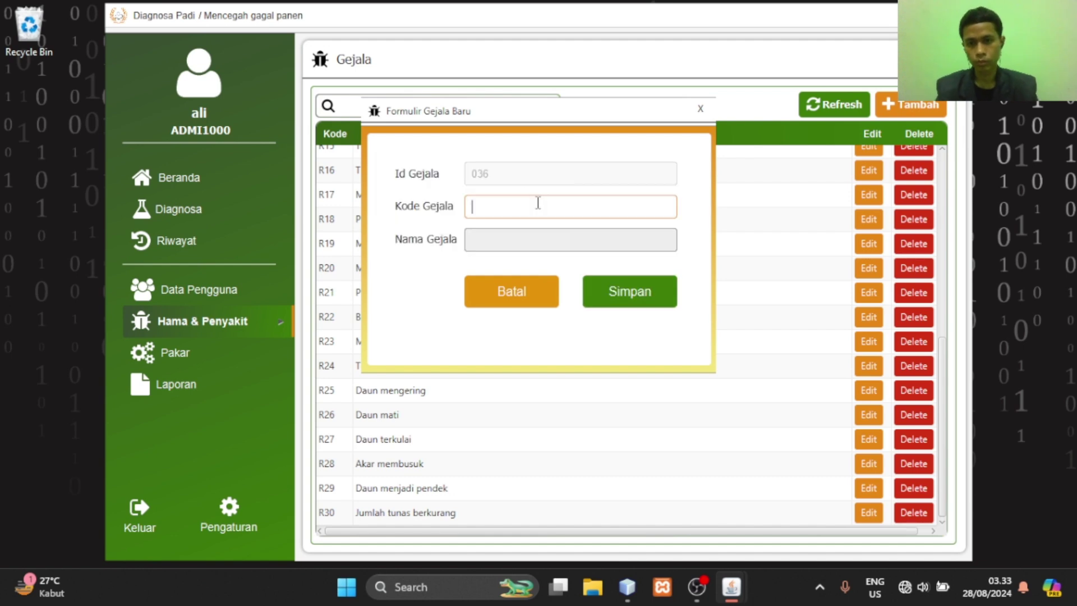
text(R36)
key(Tab)
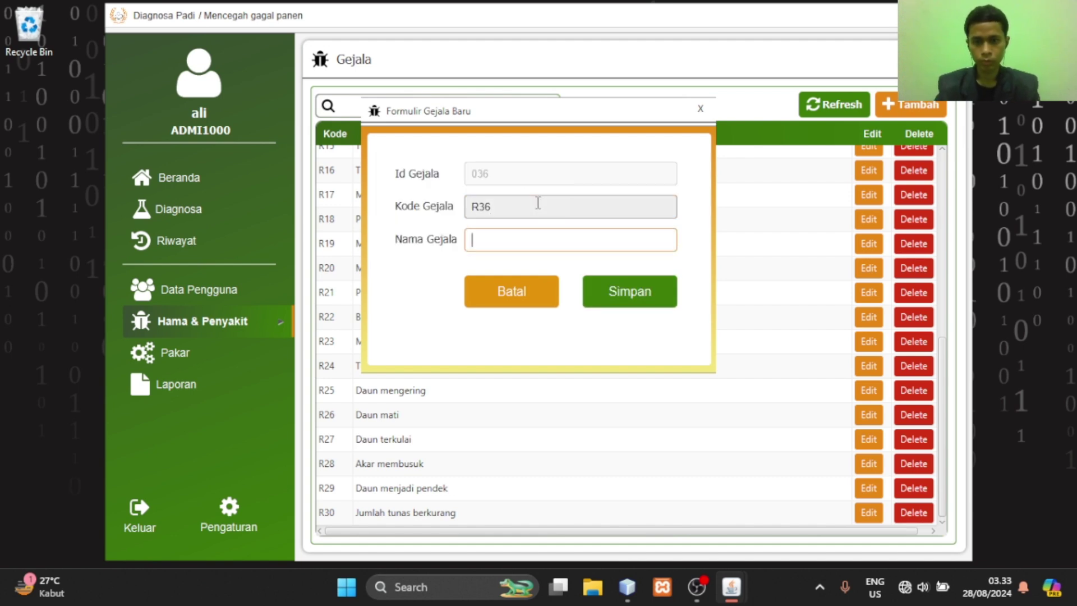
text(Tes)
key(BackSpace)
key(BackSpace)
key(BackSpace)
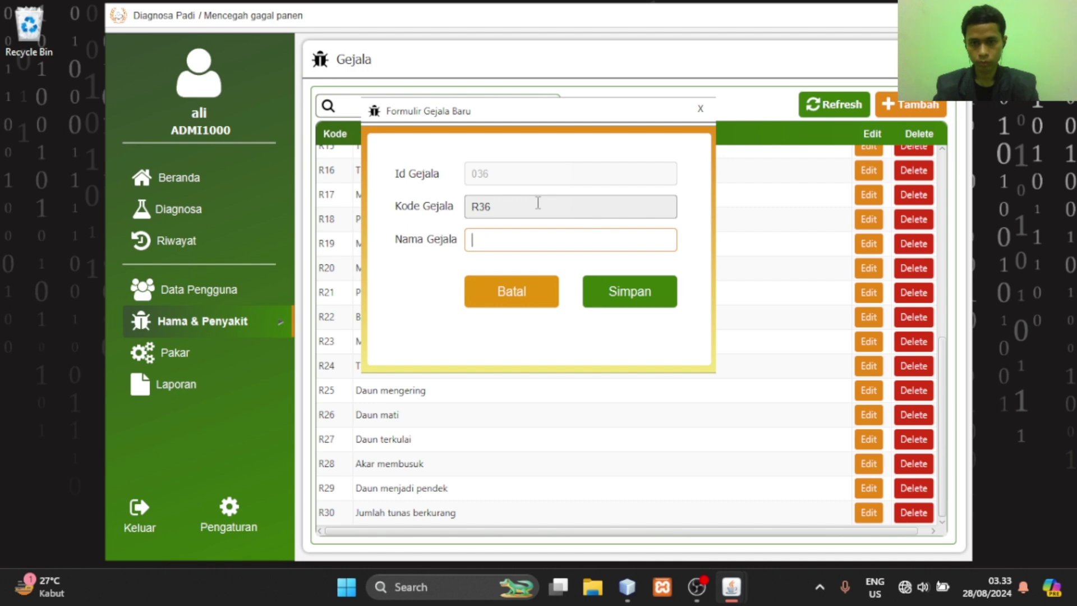
text(Gejala)
text( Test)
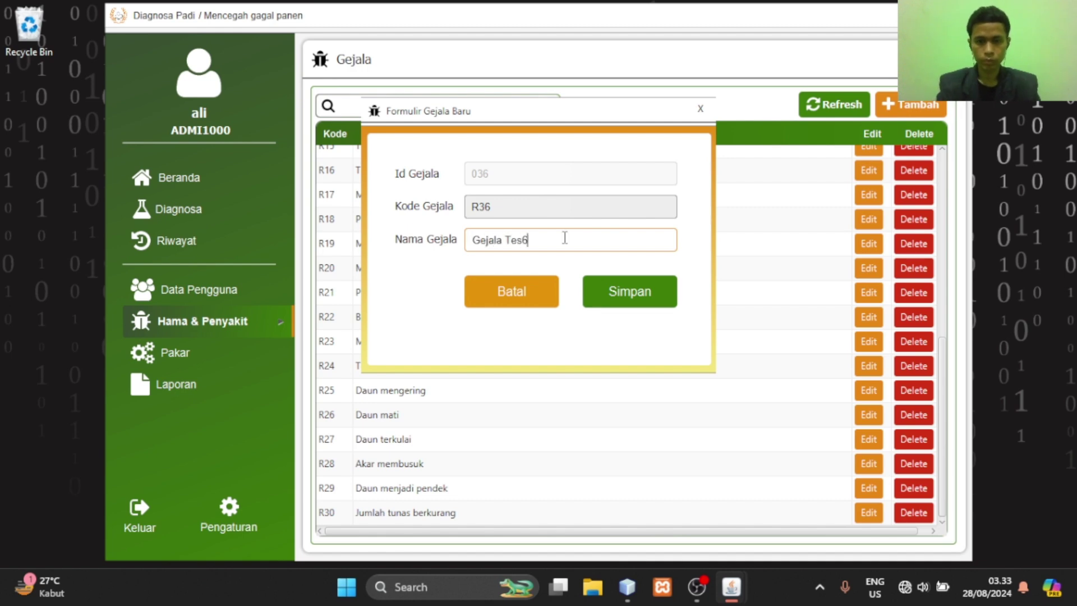
click(625, 289)
click(645, 243)
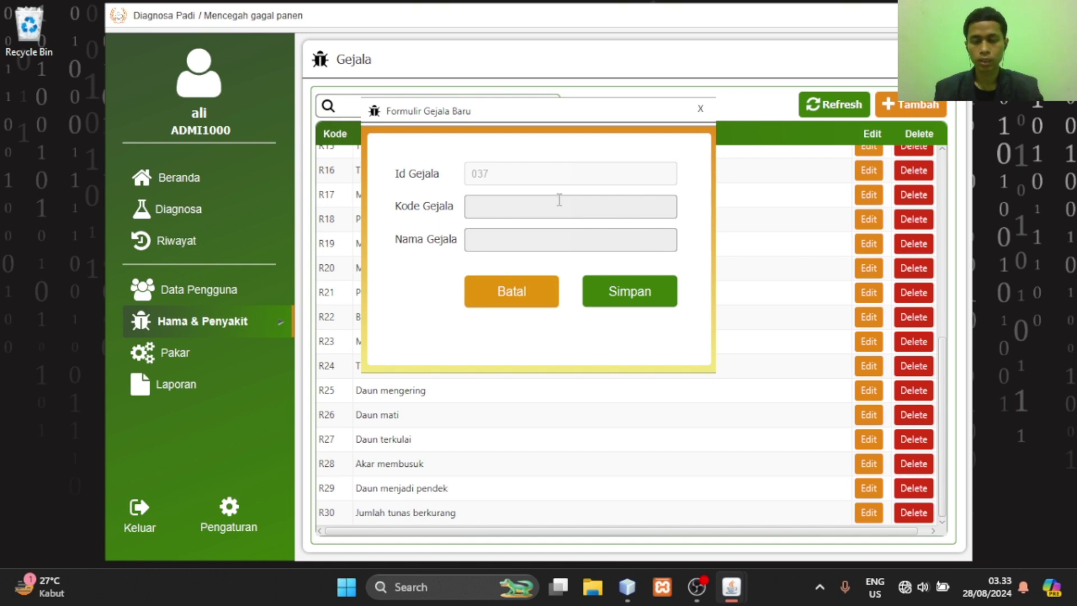
Close the form, refresh the table, and rename symptom R34 to 'Gejala tes4'
click(701, 109)
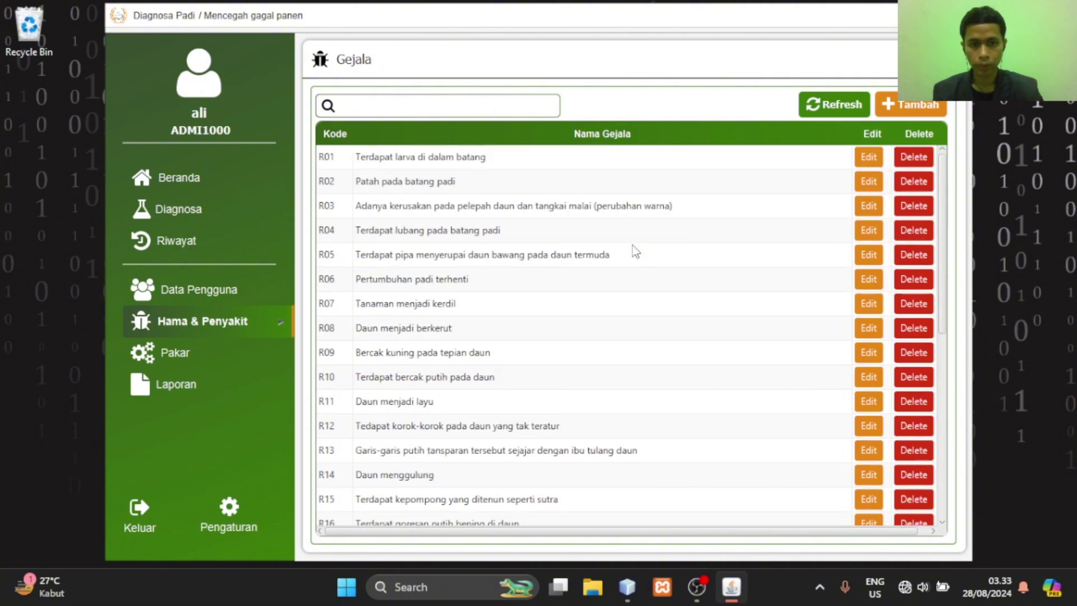
click(829, 108)
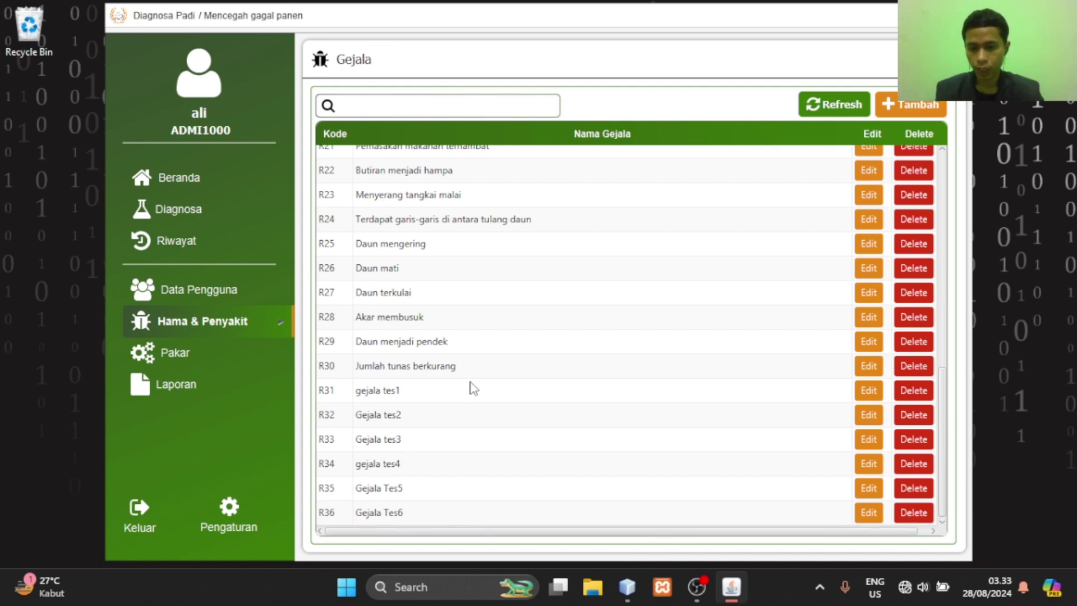
click(371, 470)
click(869, 463)
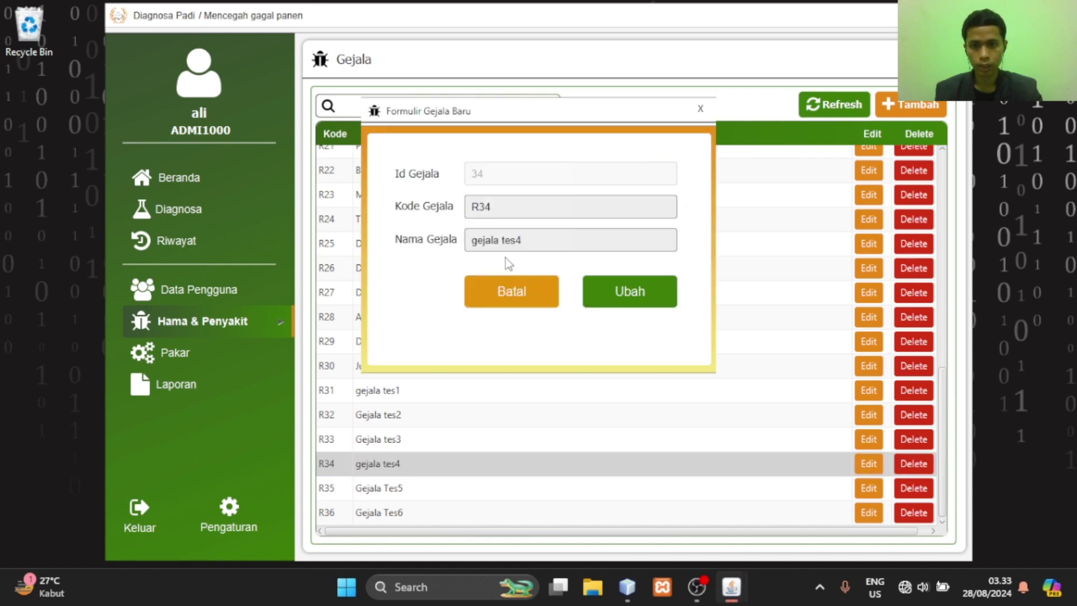
click(478, 240)
key(BackSpace)
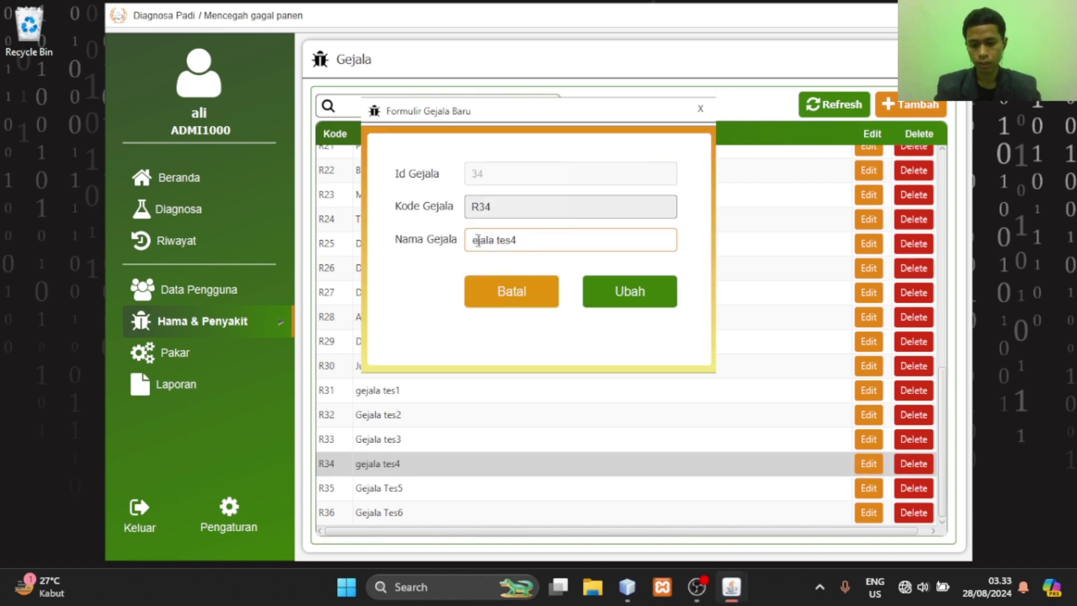
text(G)
click(655, 296)
click(611, 240)
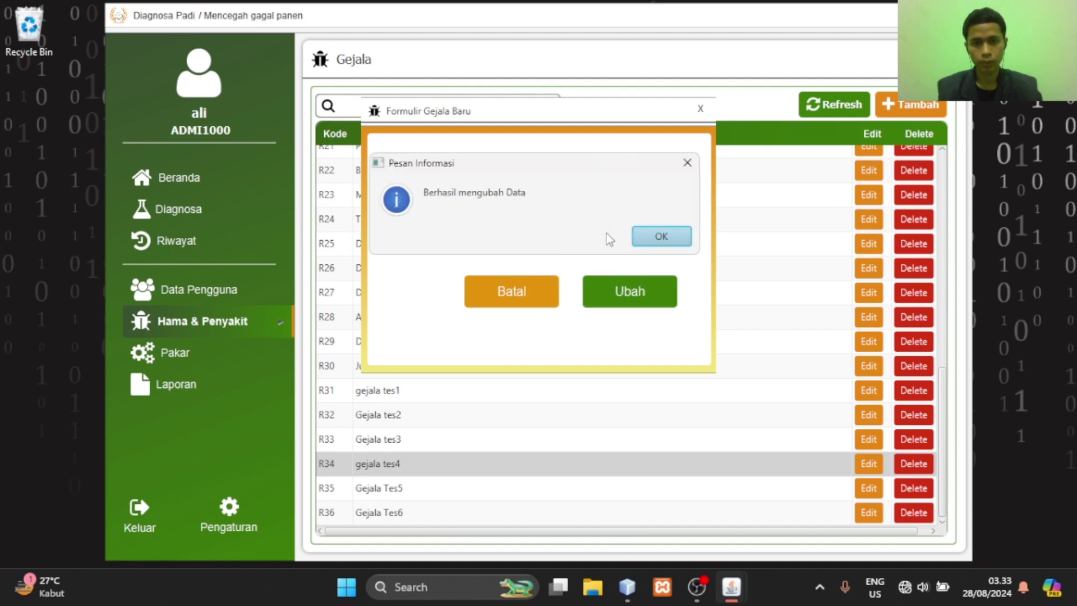
click(680, 238)
Refresh the table and rename symptom R31 from 'gejala tes1' to 'Gejala tes1'
click(834, 104)
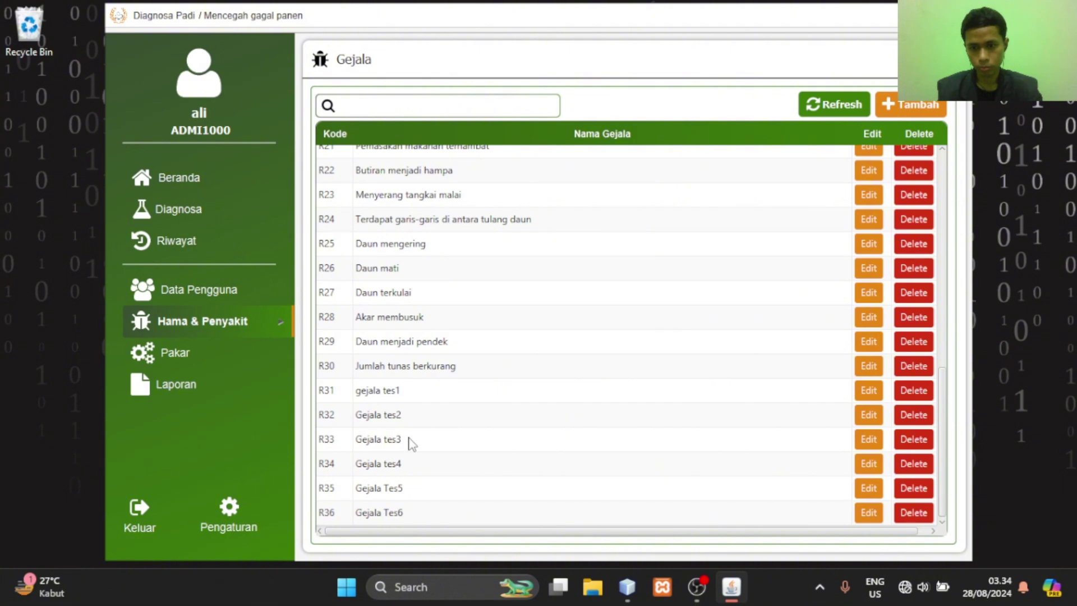
click(400, 396)
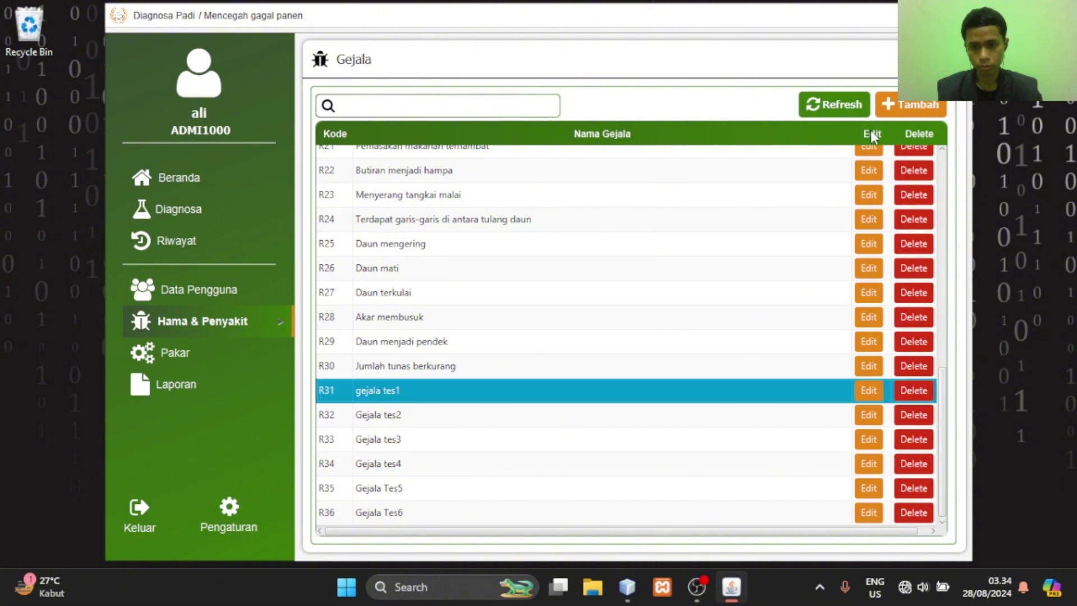
click(869, 391)
click(482, 241)
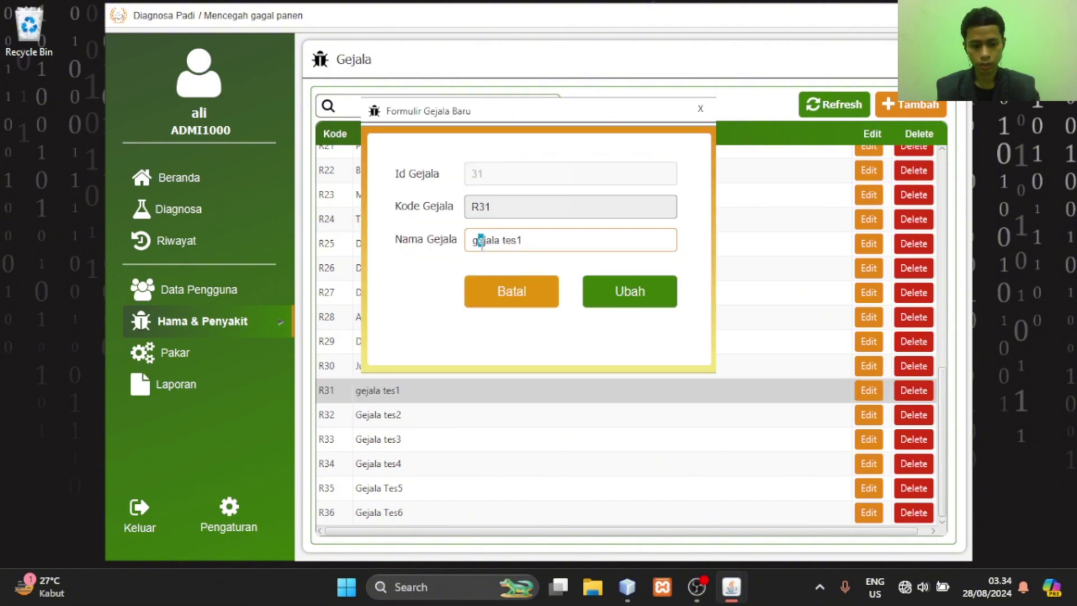
key(BackSpace)
text(G)
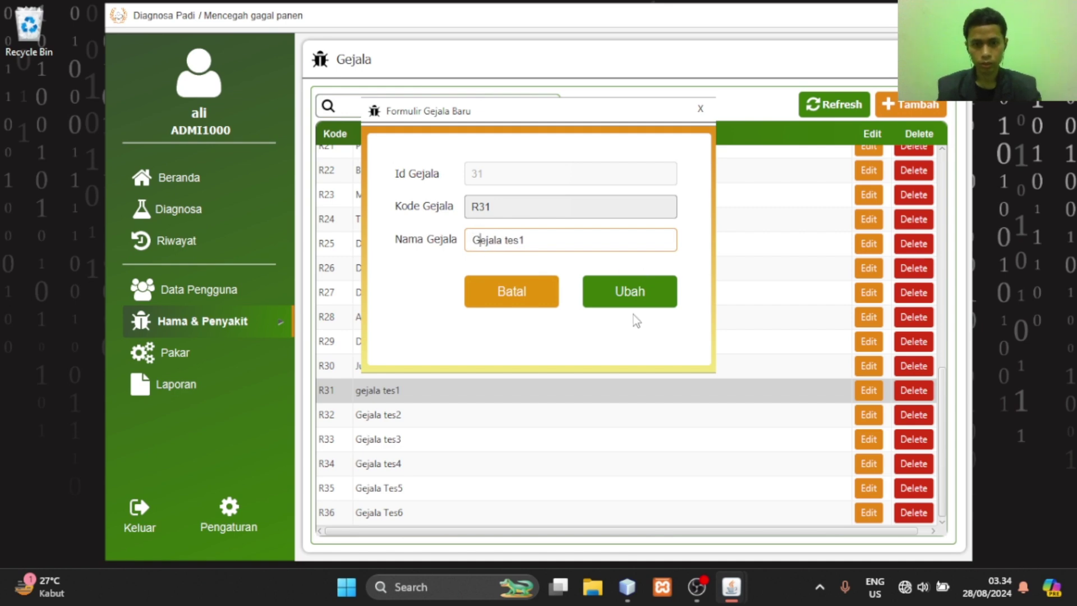
click(630, 291)
click(605, 240)
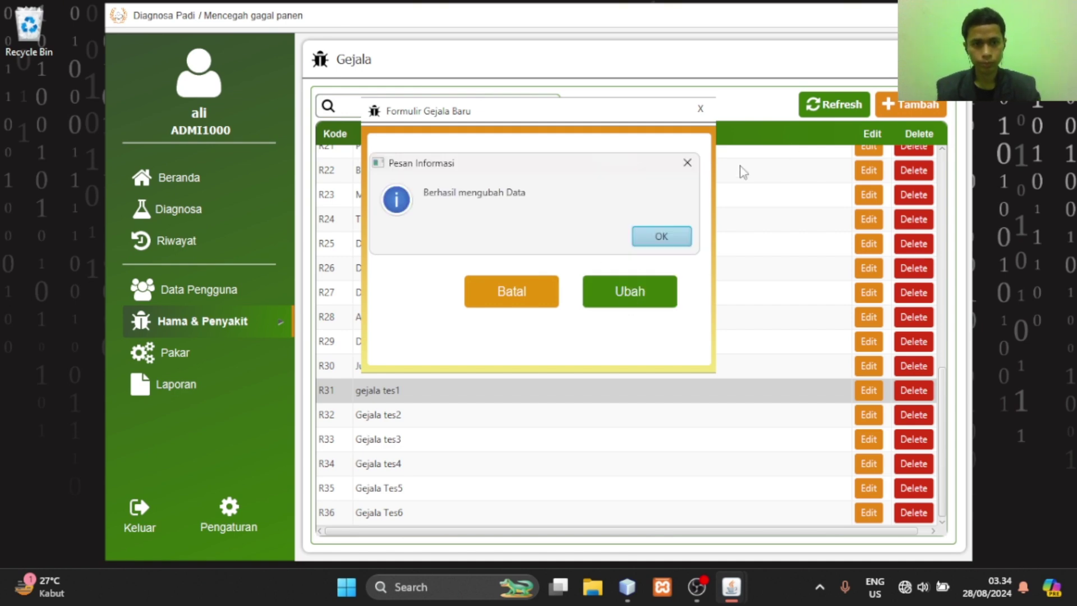
click(681, 237)
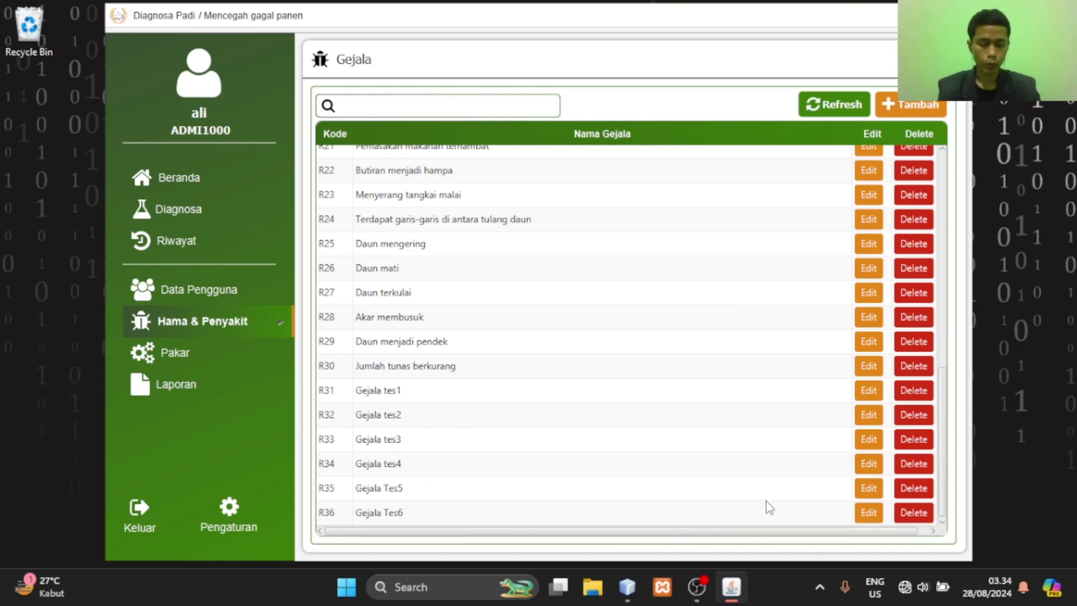
Delete symptom R36 'Gejala Tes6' so the Gejala list ends at R35 'Gejala Tes5'
click(914, 512)
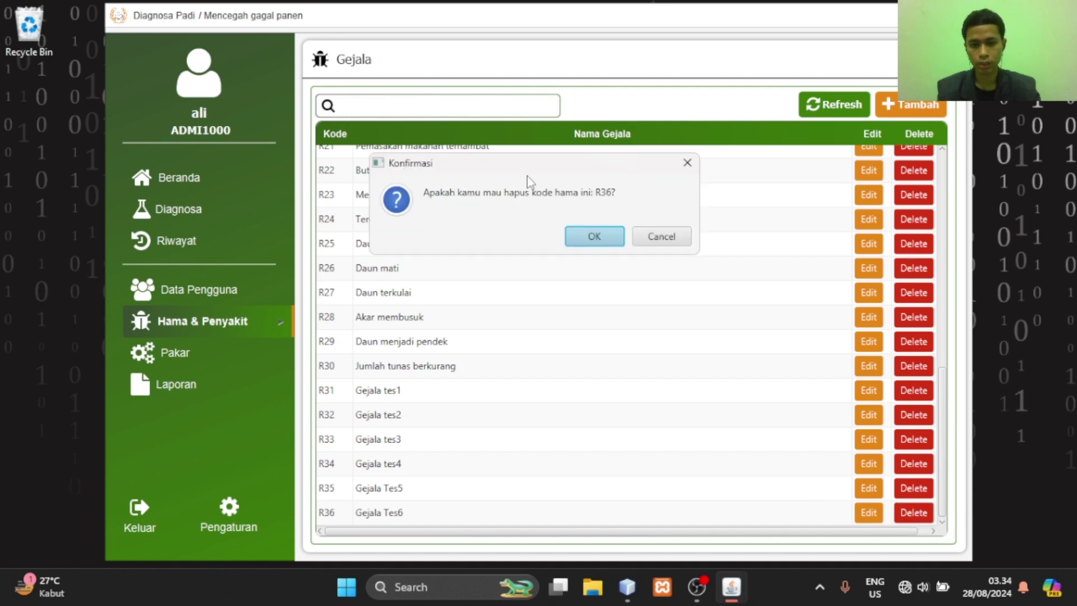
click(609, 238)
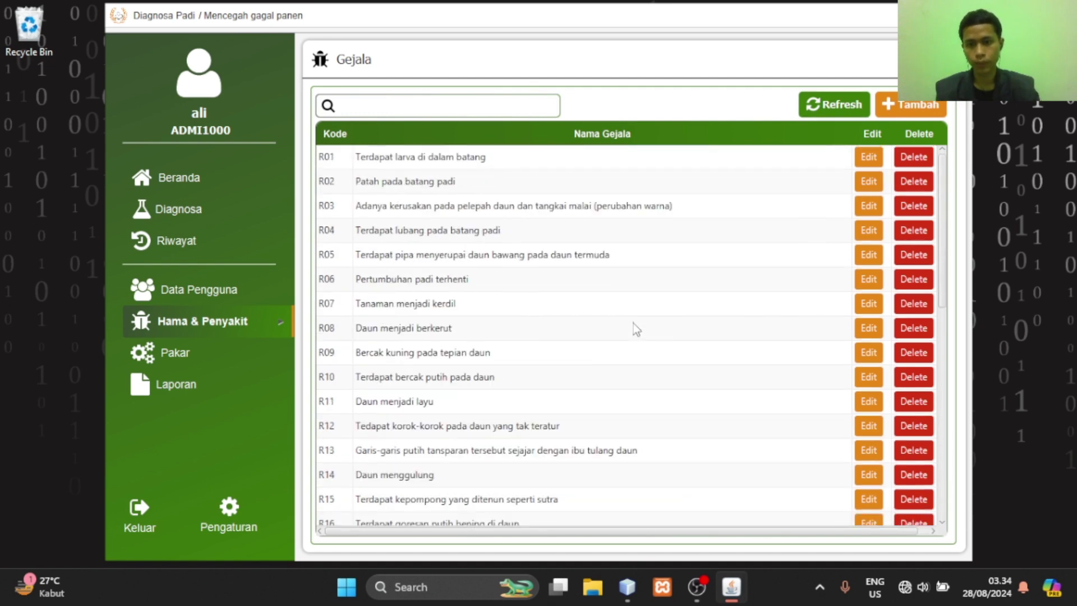
scroll(634, 324, down, 7)
click(414, 105)
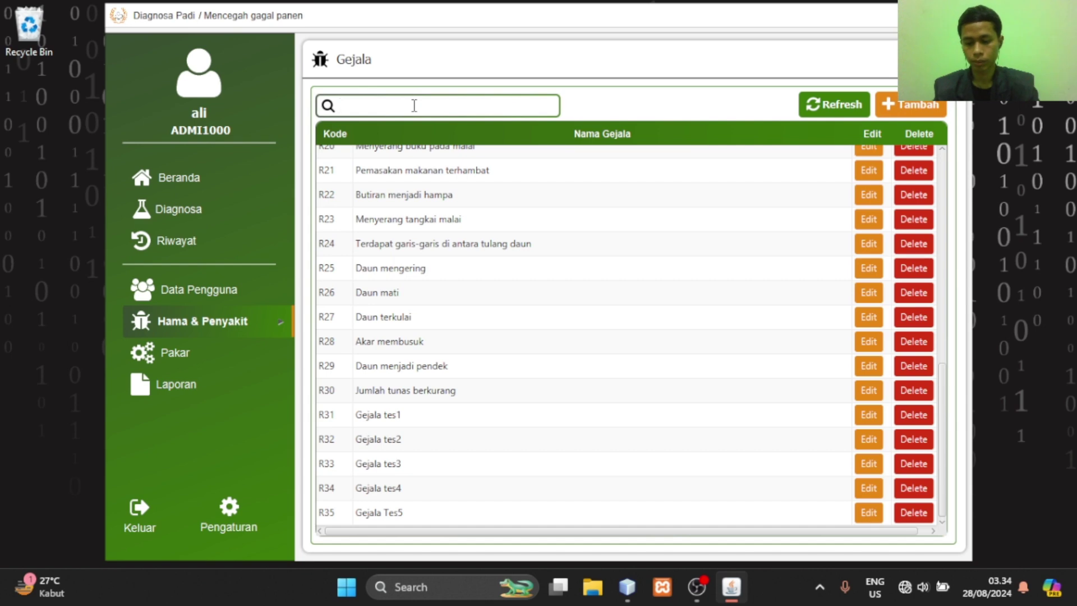
Search the symptoms for 'mala' and 'daun men', then clear the search to list all symptoms
text(mala)
key(BackSpace)
key(BackSpace)
key(BackSpace)
key(BackSpace)
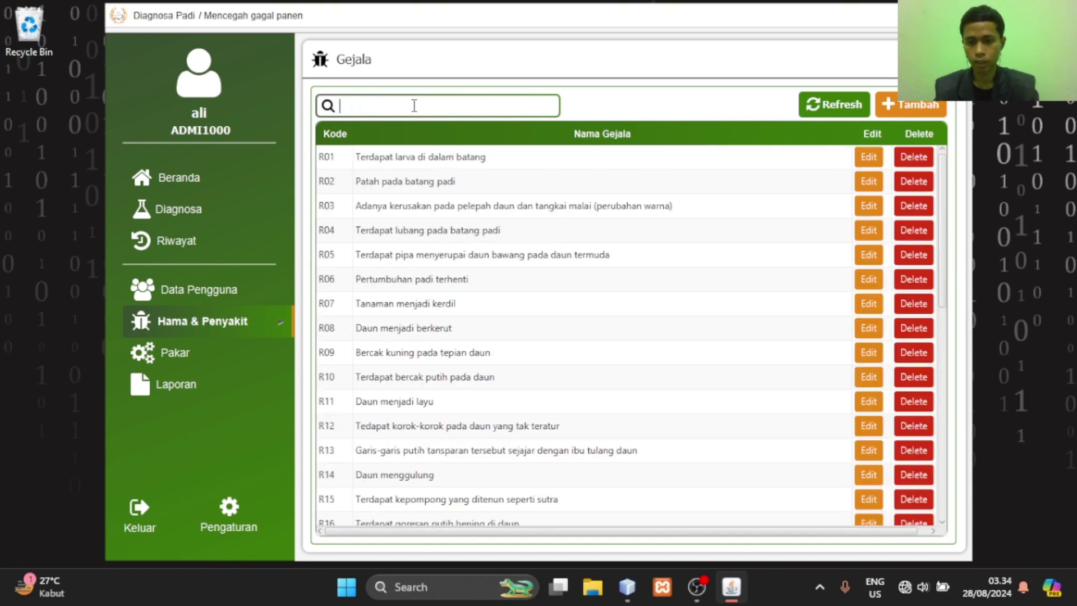
text(daun)
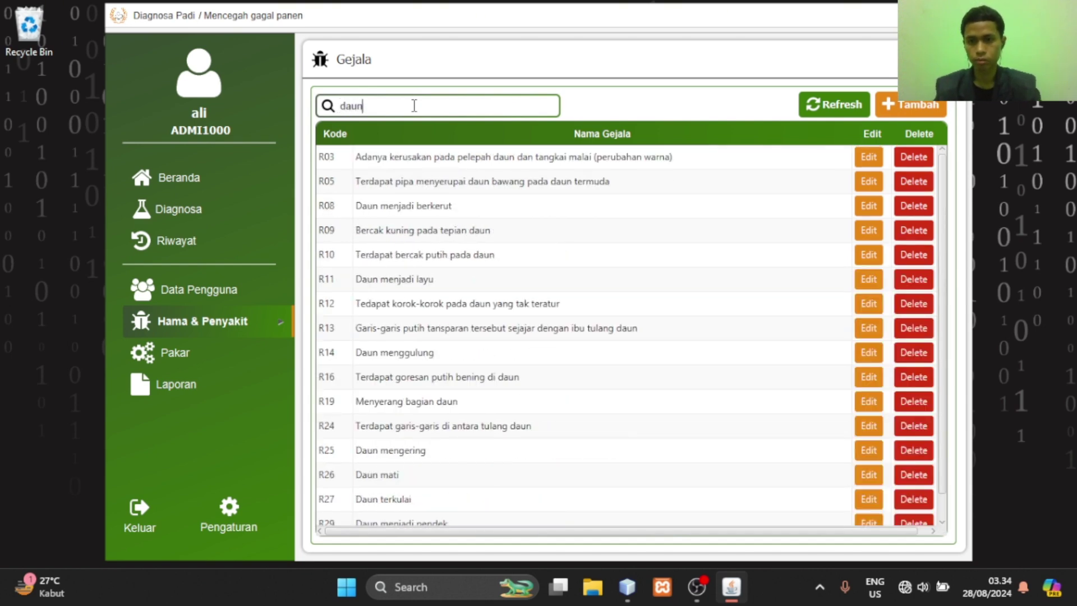
text( men)
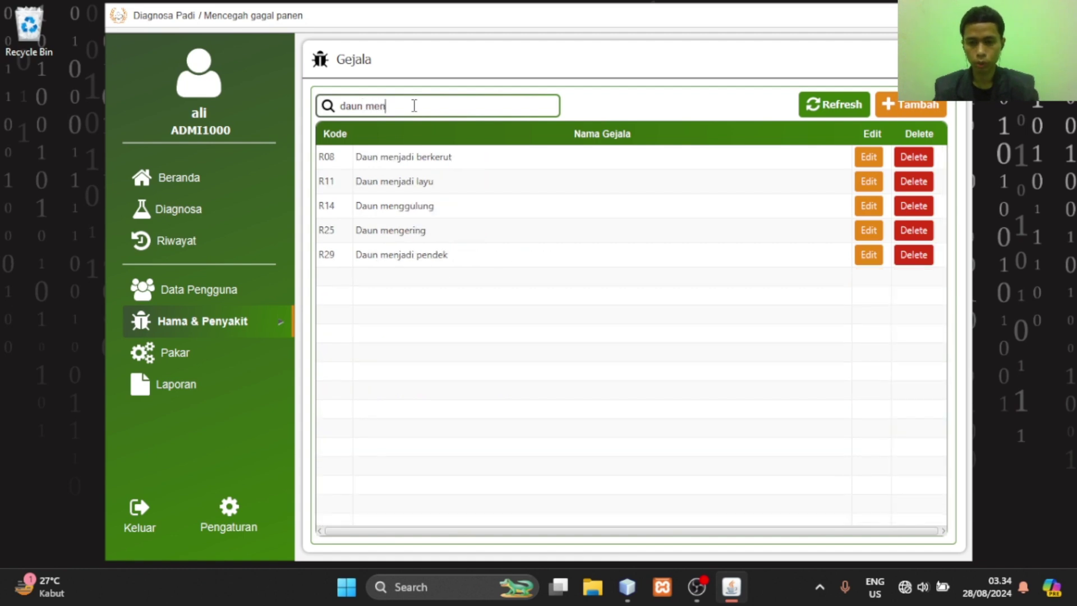
key(BackSpace)
key(BackSpace)
key(BackSpace)
key(BackSpace)
key(BackSpace)
key(BackSpace)
key(BackSpace)
key(BackSpace)
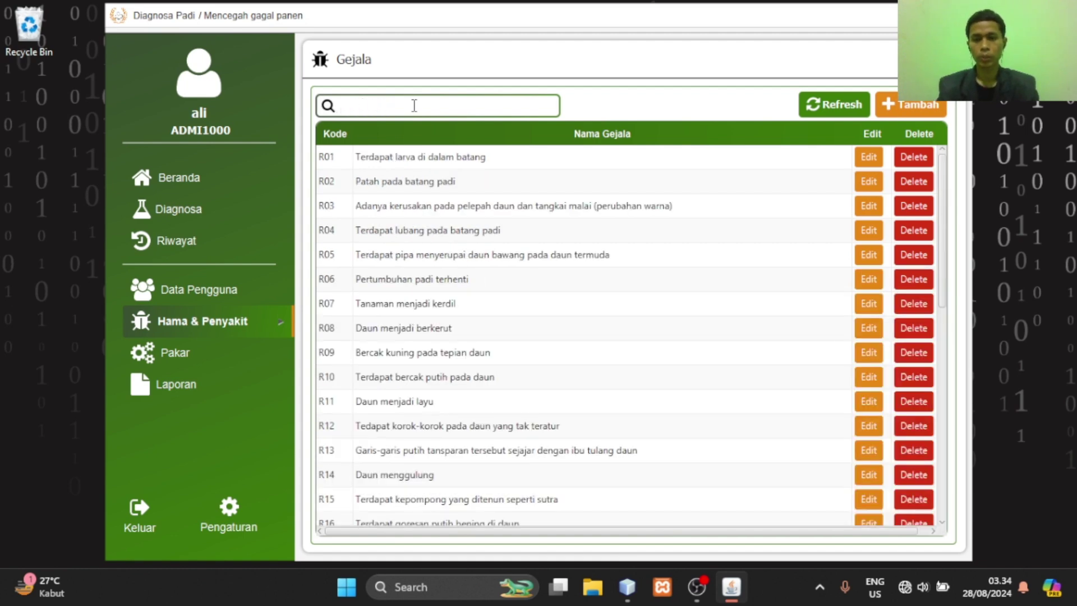
click(265, 334)
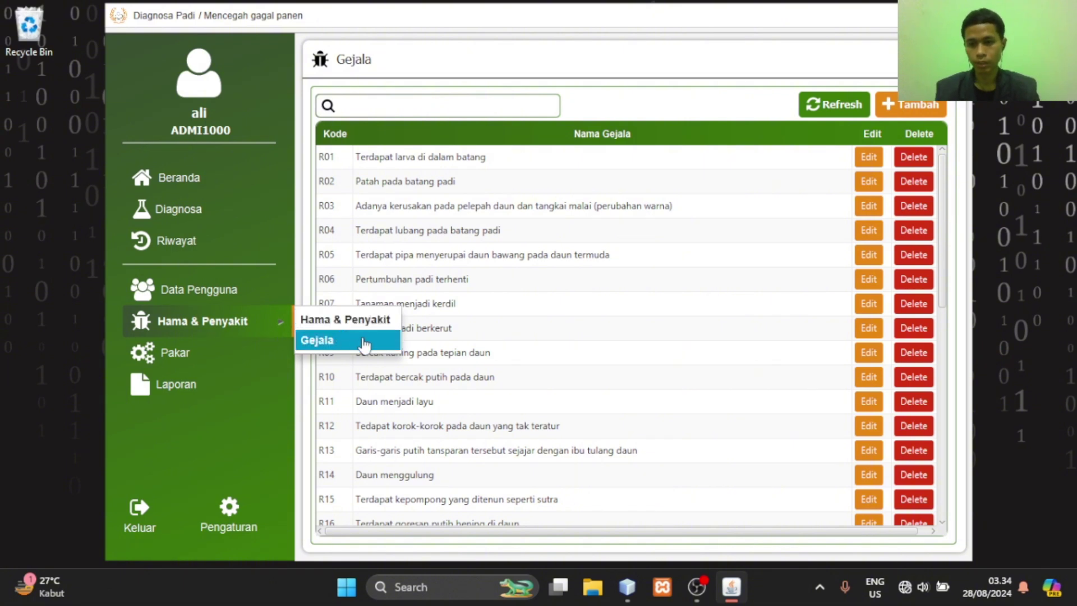
On the Pakar page, view the rule symptoms for Penggerek Batang, then for Hama ganjur
click(219, 360)
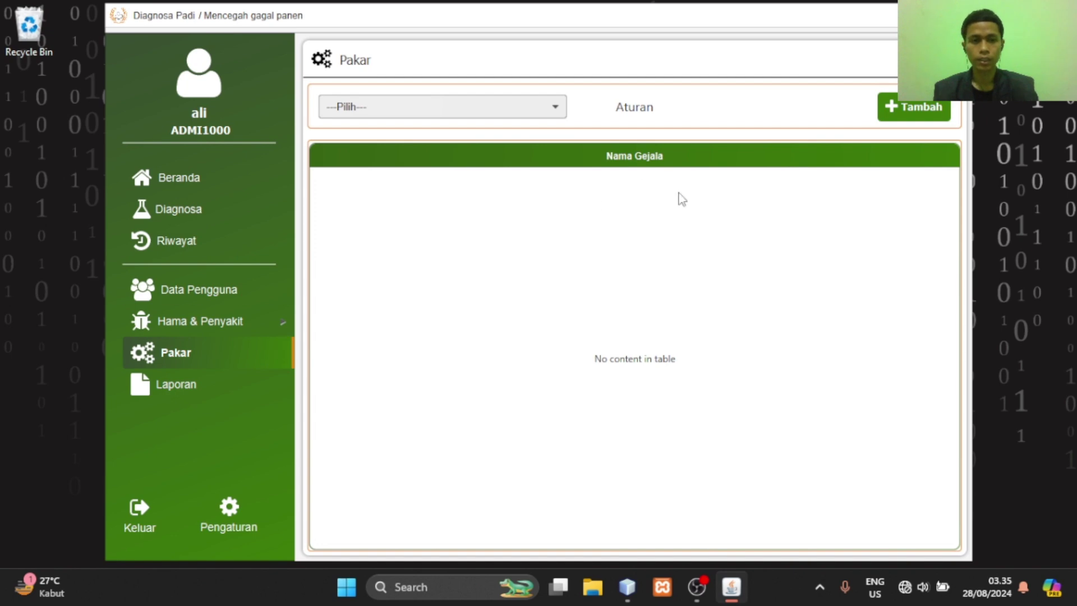
click(546, 111)
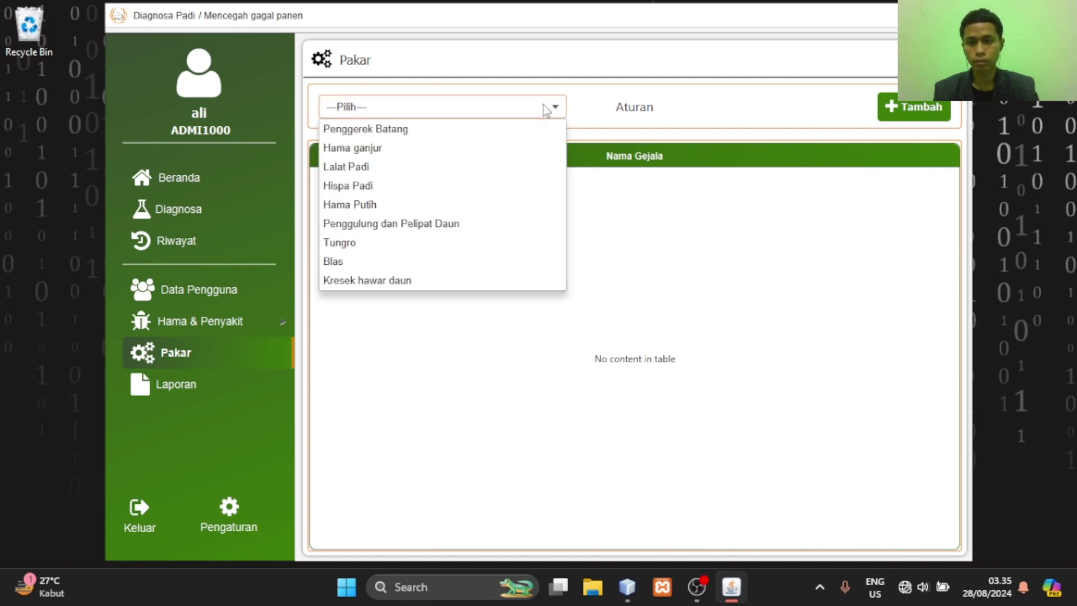
click(496, 130)
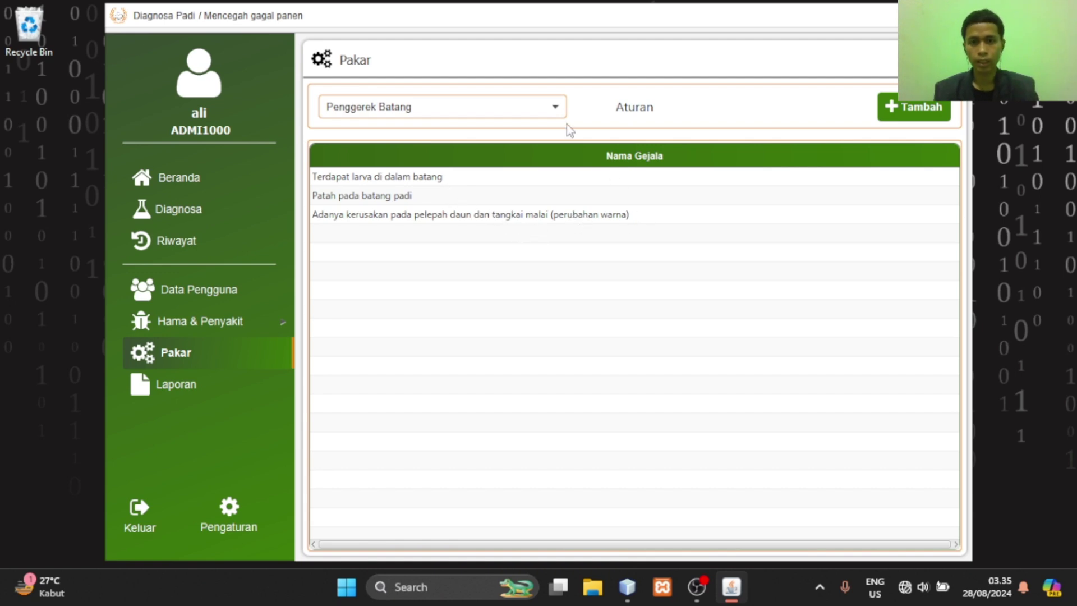
click(554, 107)
click(526, 147)
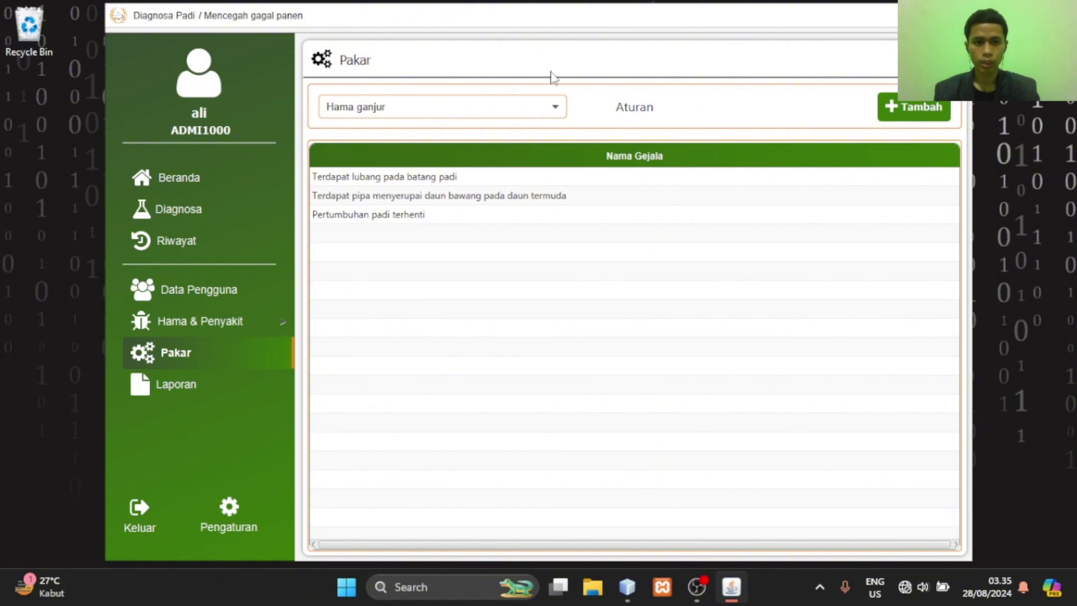
click(920, 108)
Create a rule for pest tes with symptoms R31–R35, Gejala tes1 through Gejala Tes5
click(527, 117)
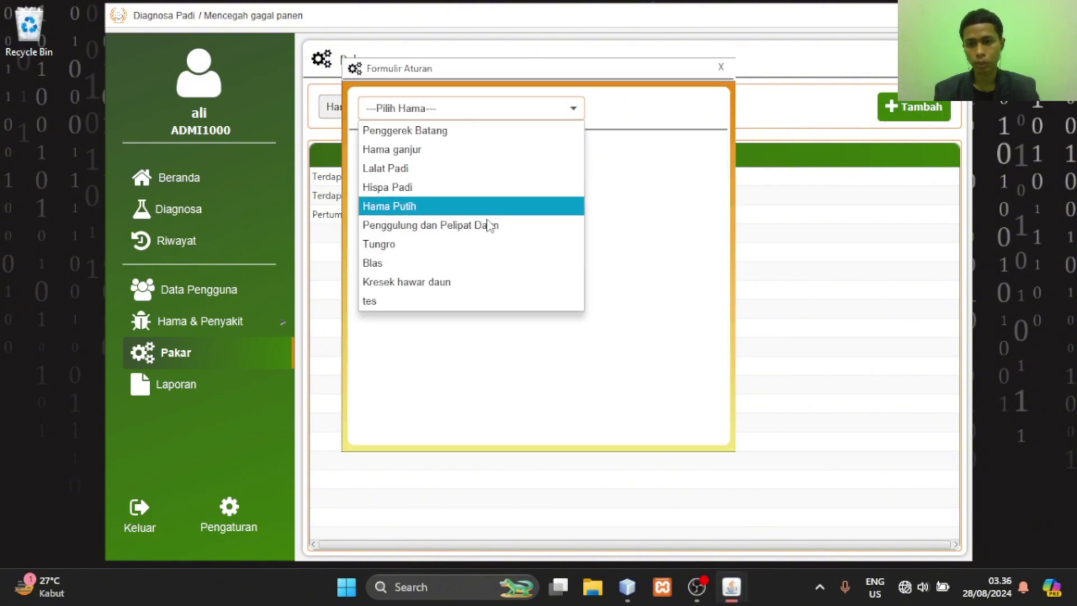
click(475, 306)
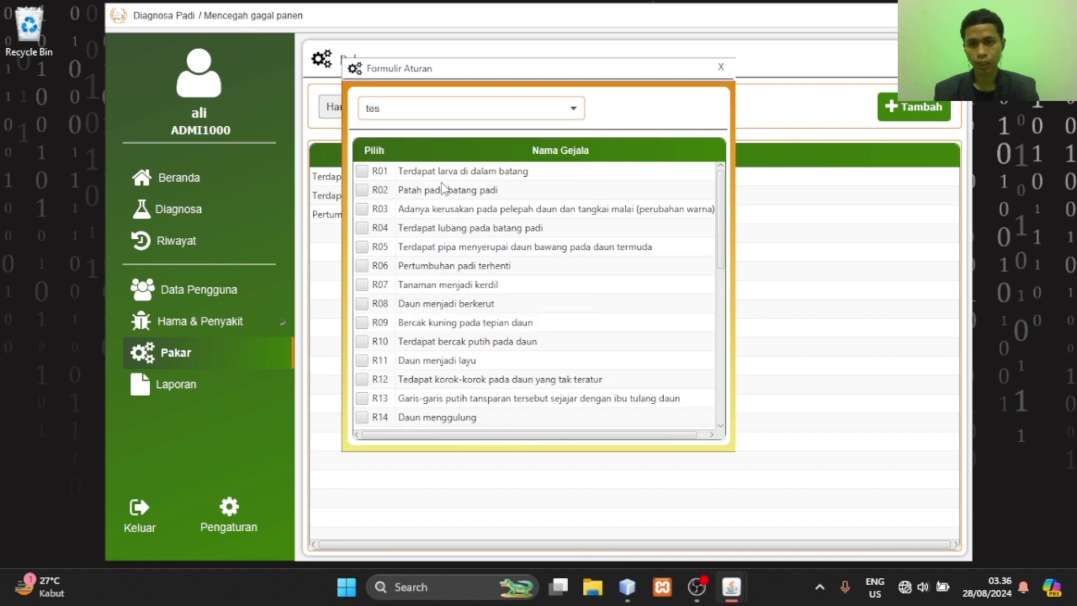
scroll(443, 188, down, 7)
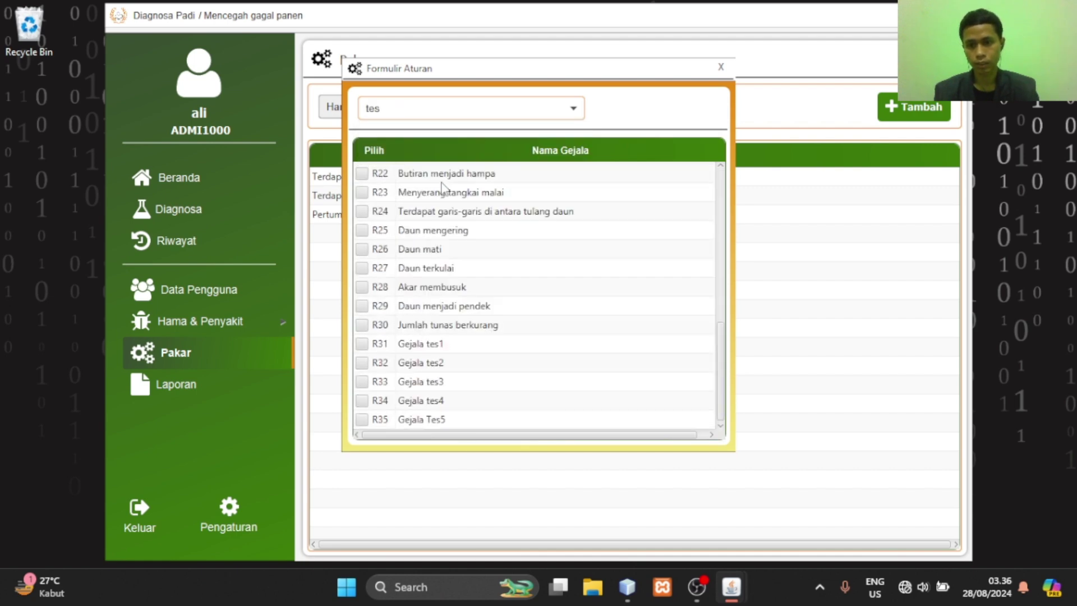
click(362, 344)
click(362, 362)
click(362, 382)
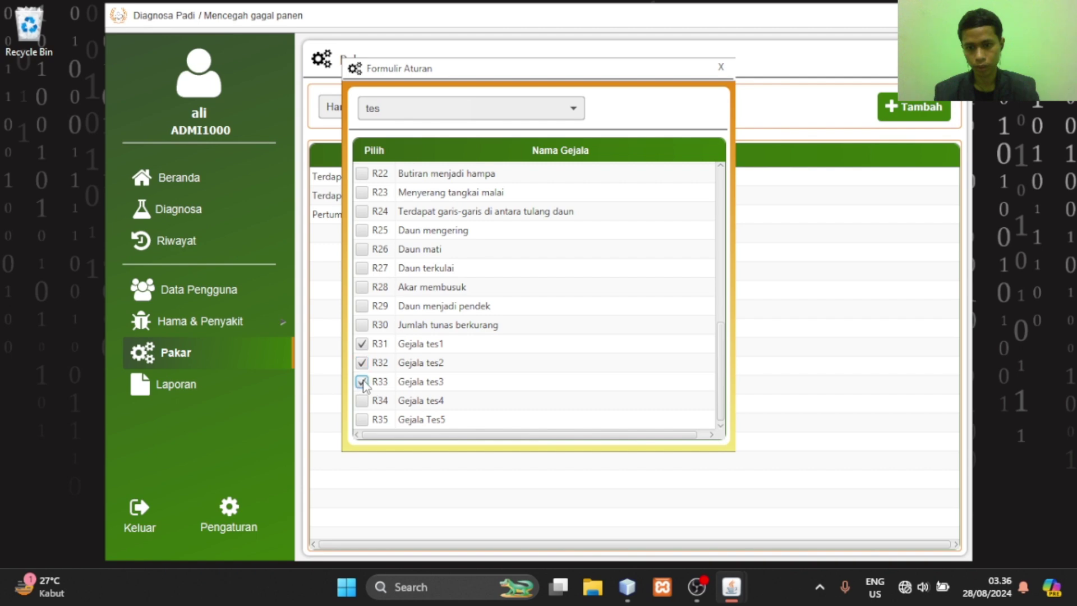
click(362, 400)
click(362, 419)
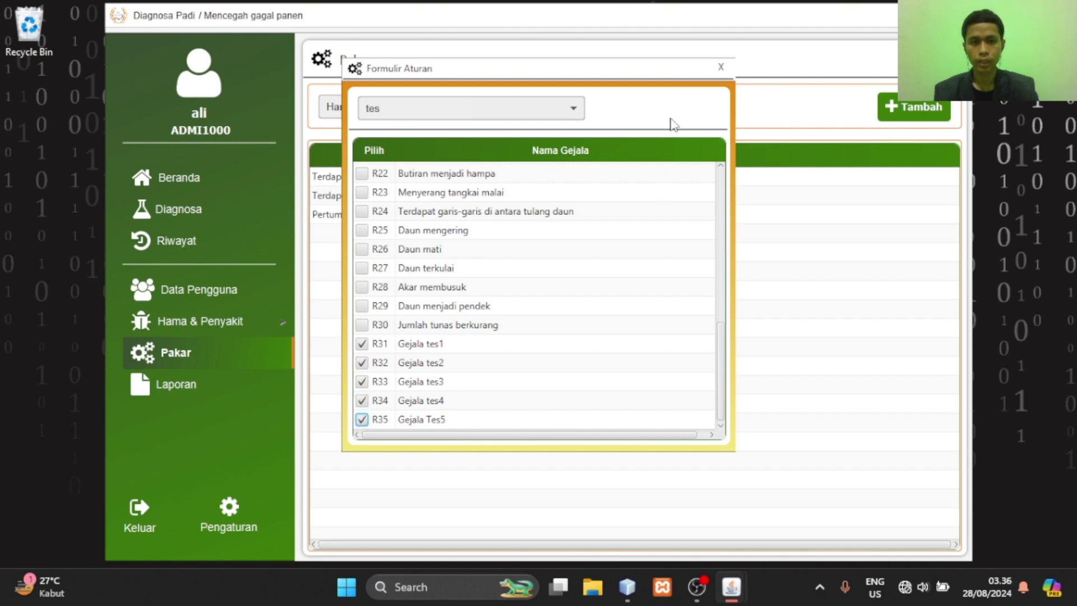
click(720, 67)
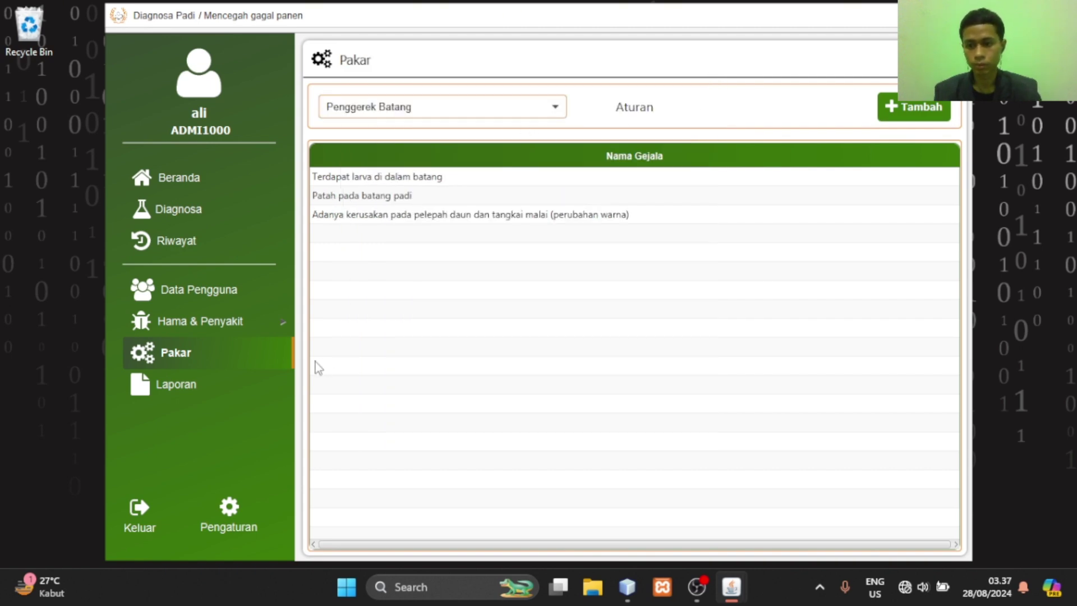
Remove Gejala Tes5 from the tes rule and view tes's rule symptoms
click(911, 117)
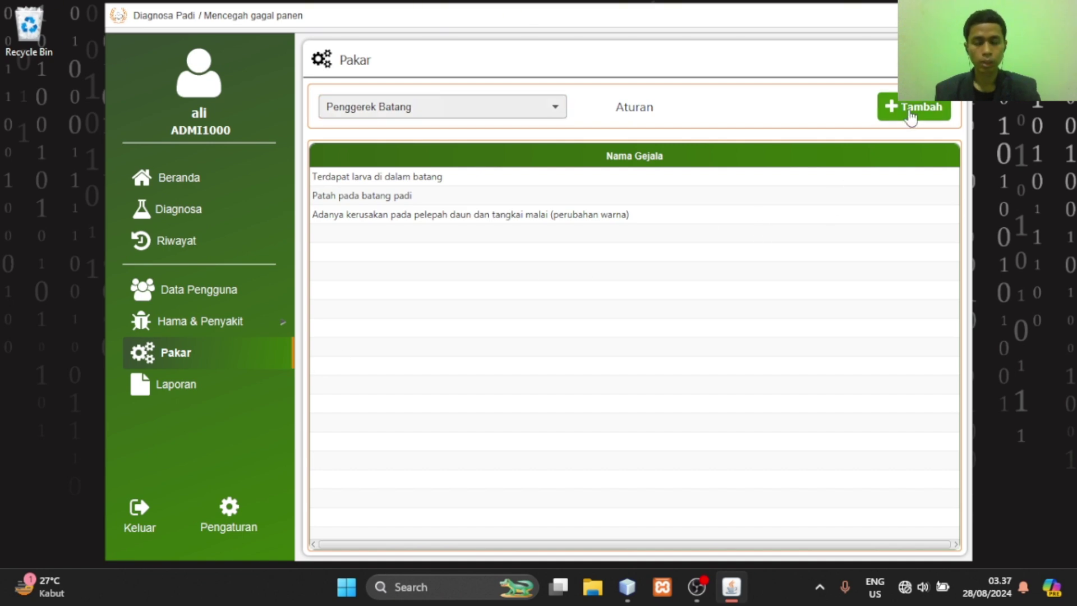
click(552, 112)
click(482, 304)
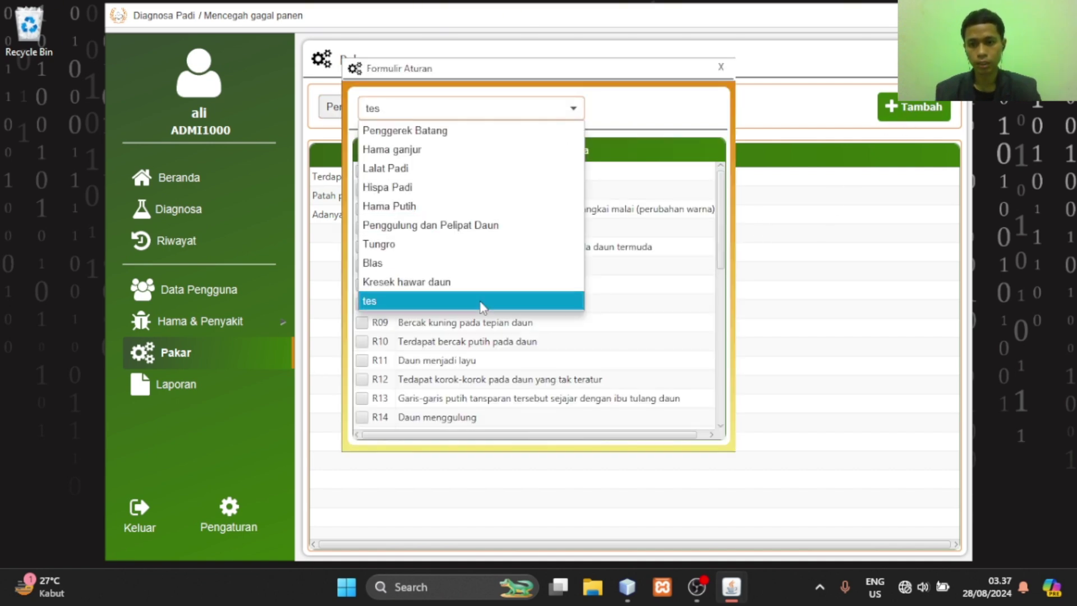
scroll(484, 322, down, 10)
click(364, 420)
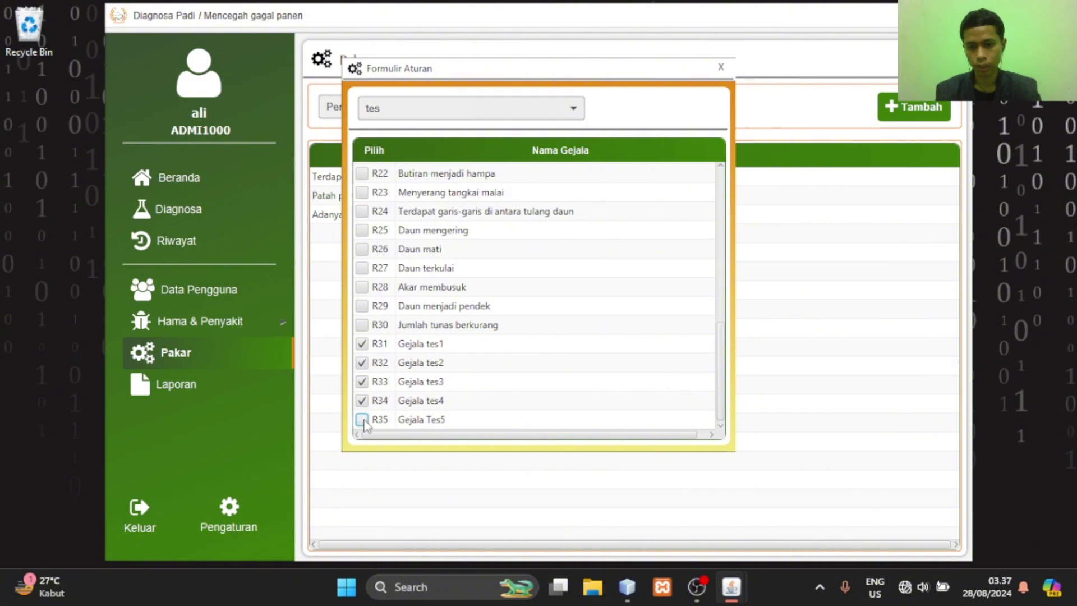
click(721, 67)
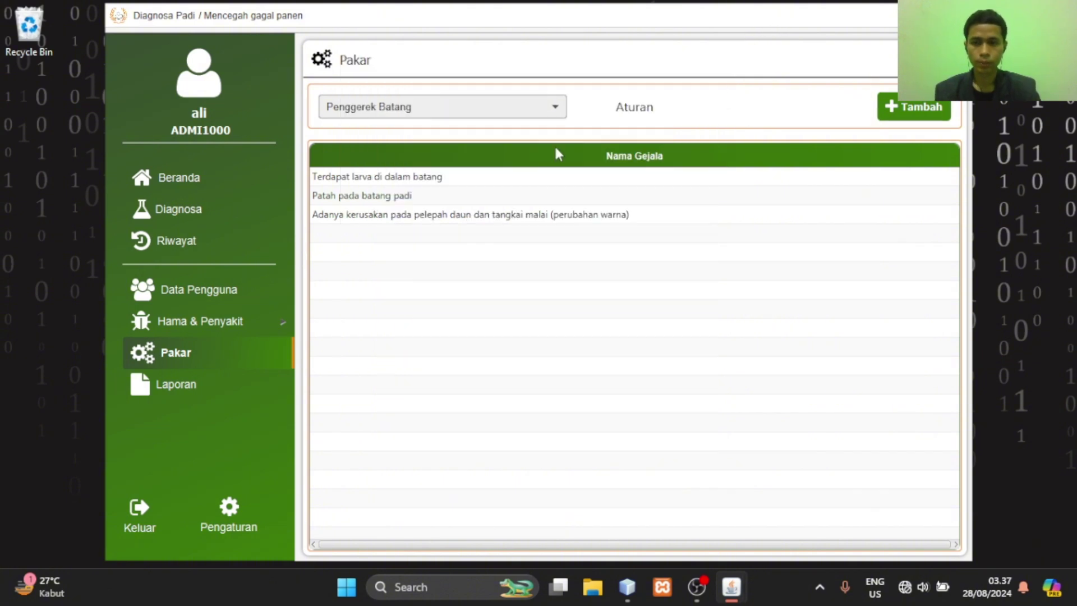
click(488, 115)
click(467, 295)
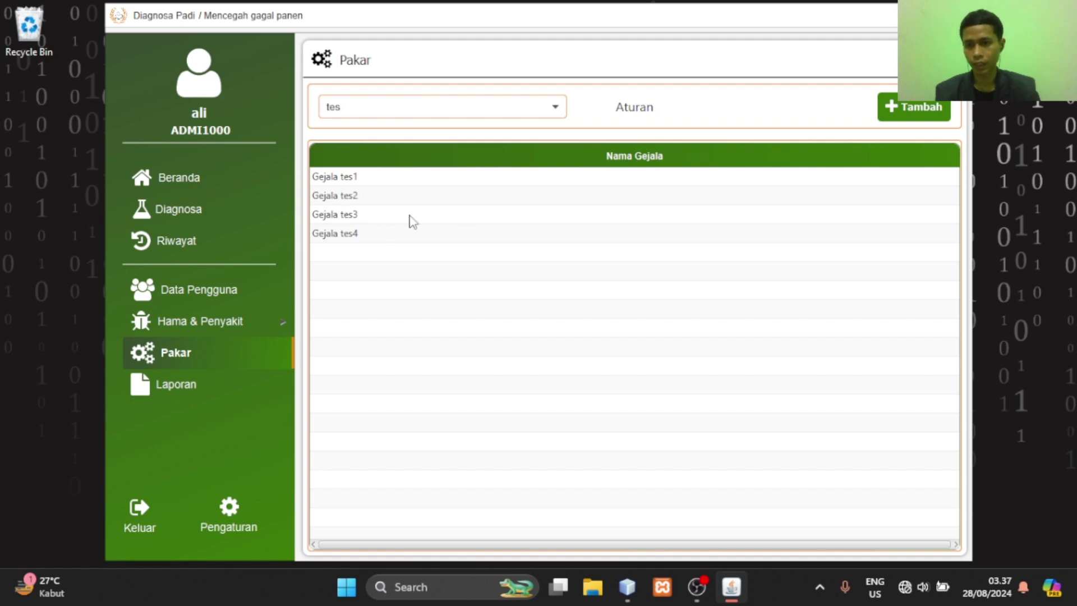
Add Gejala Tes5 back to the tes rule and verify its five symptoms on the Pakar page
click(891, 128)
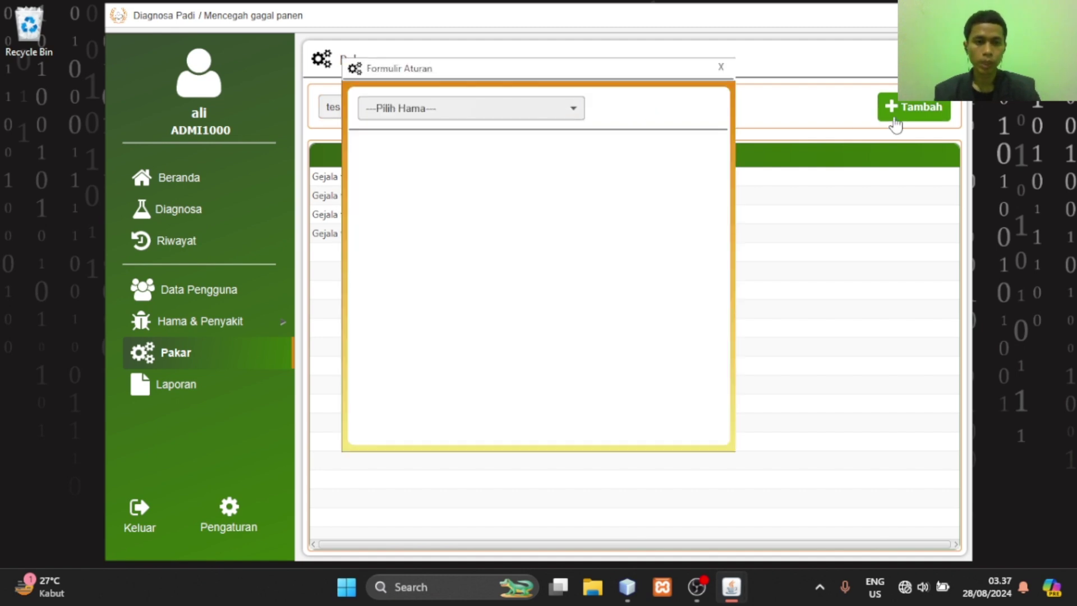
click(517, 113)
scroll(443, 379, down, 7)
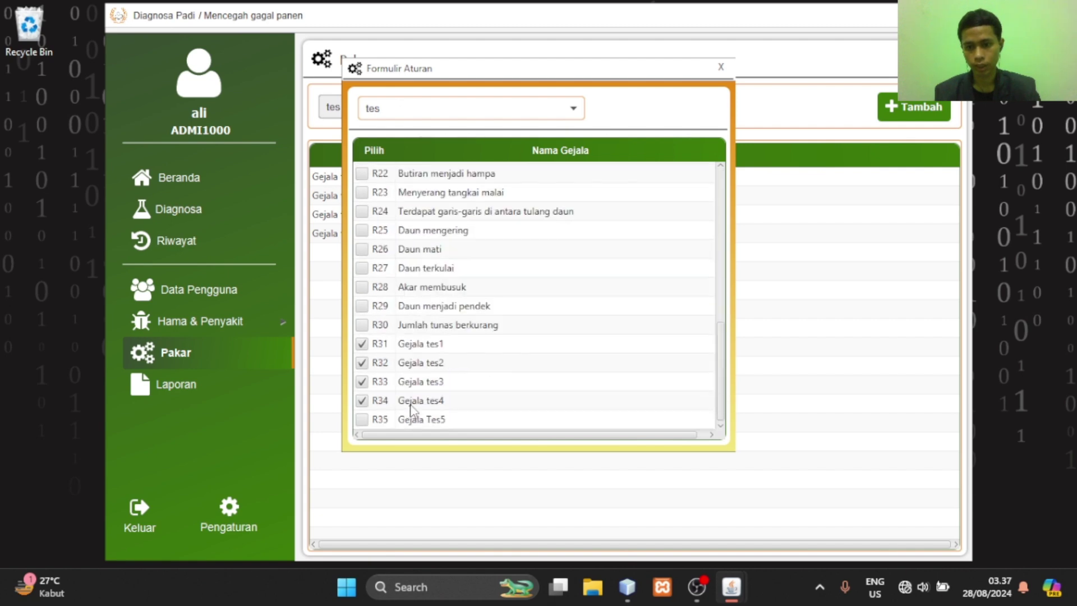
click(362, 420)
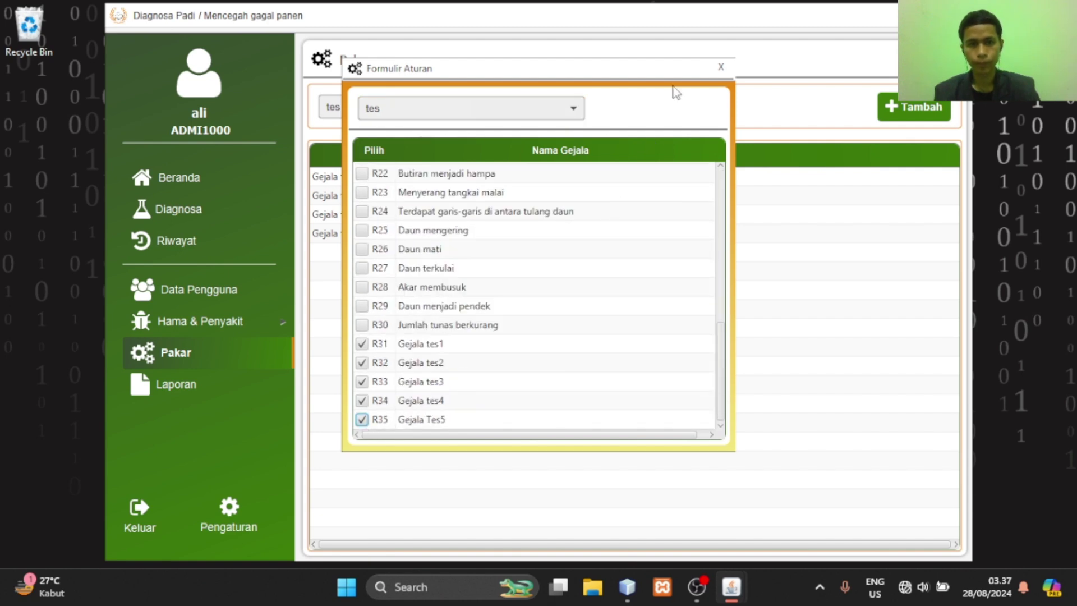
click(721, 66)
click(551, 108)
click(537, 128)
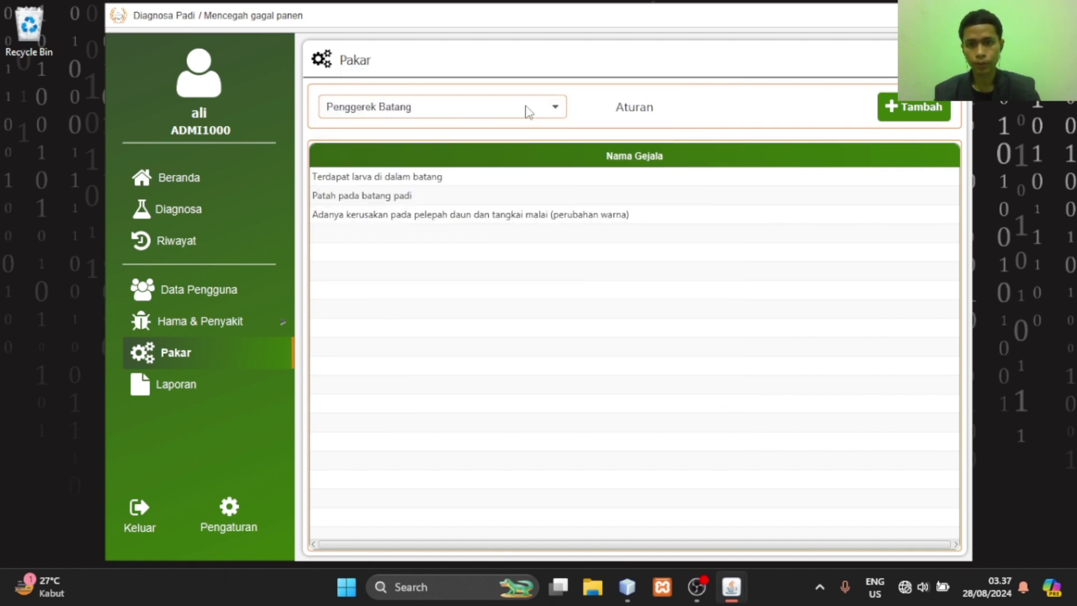
click(526, 109)
click(497, 303)
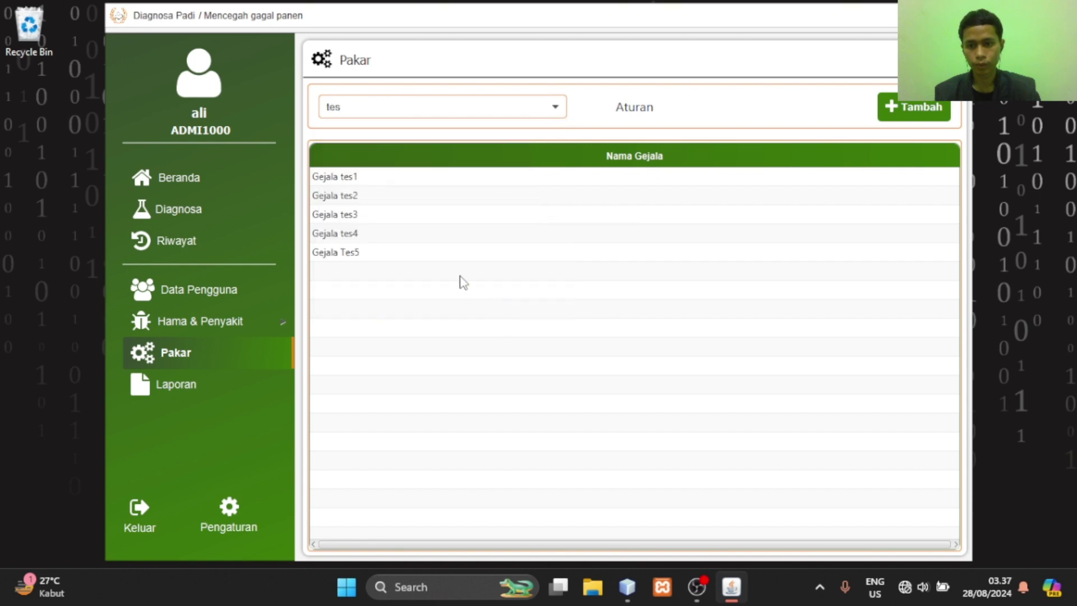
On the Laporan page, preview the Data Penyakit dan Hama report (P1–P10) in JasperViewer, then close it
click(217, 394)
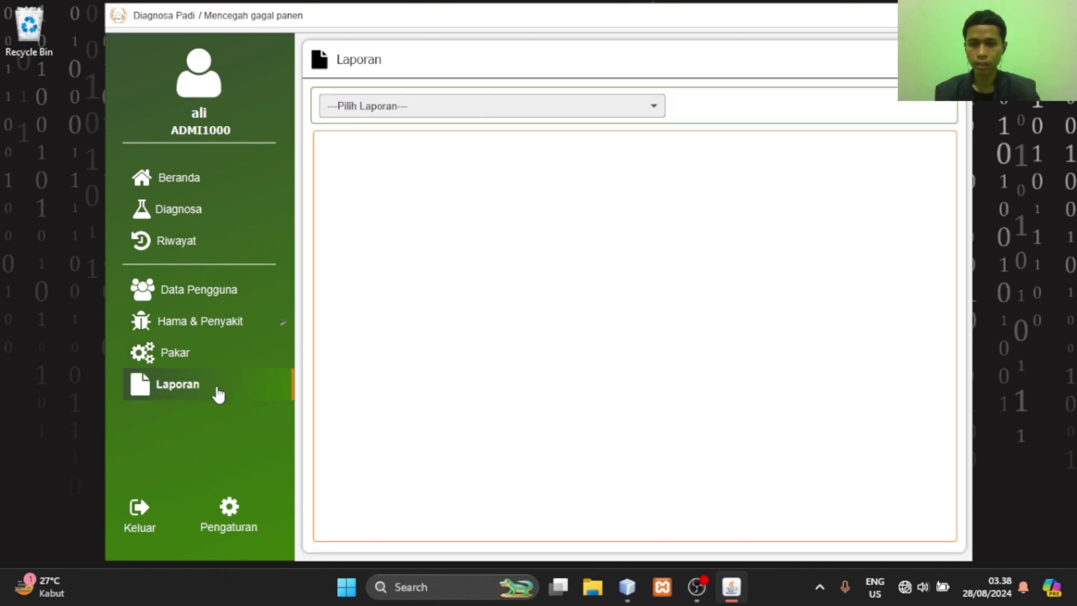
click(641, 115)
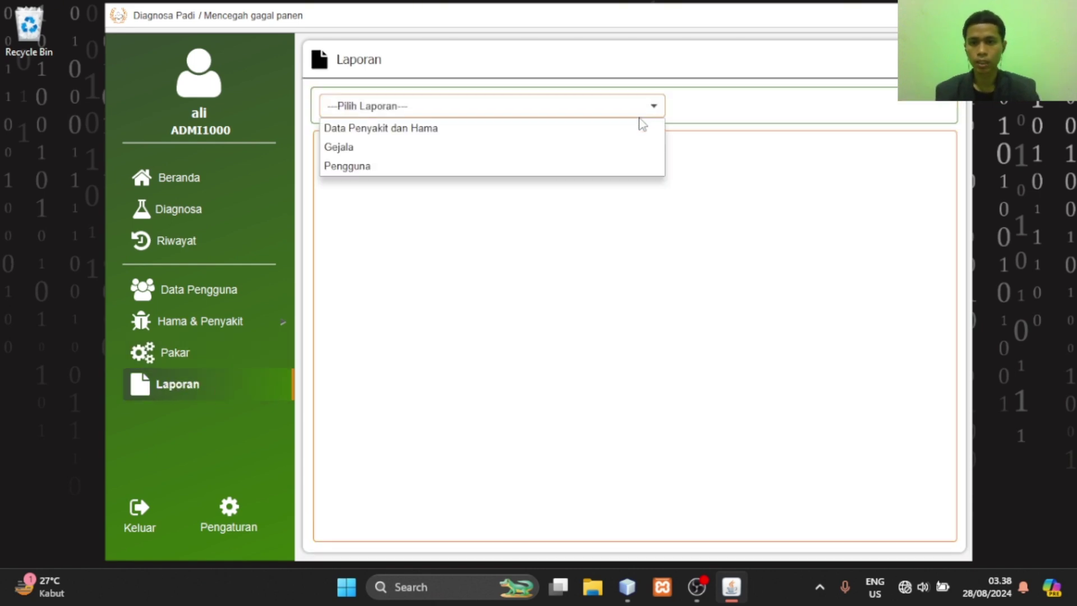
click(578, 136)
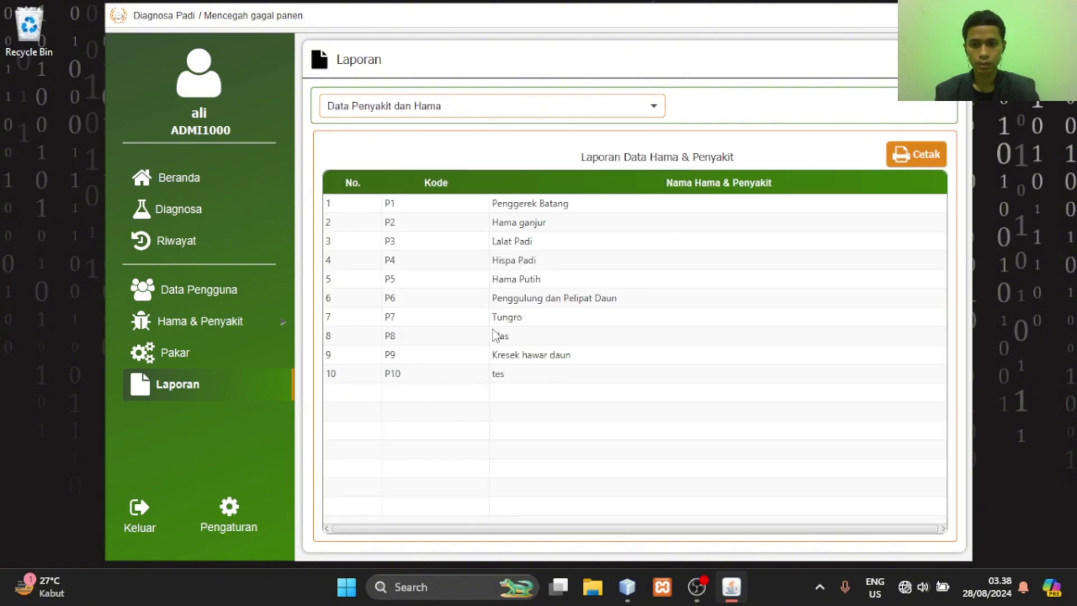
click(619, 110)
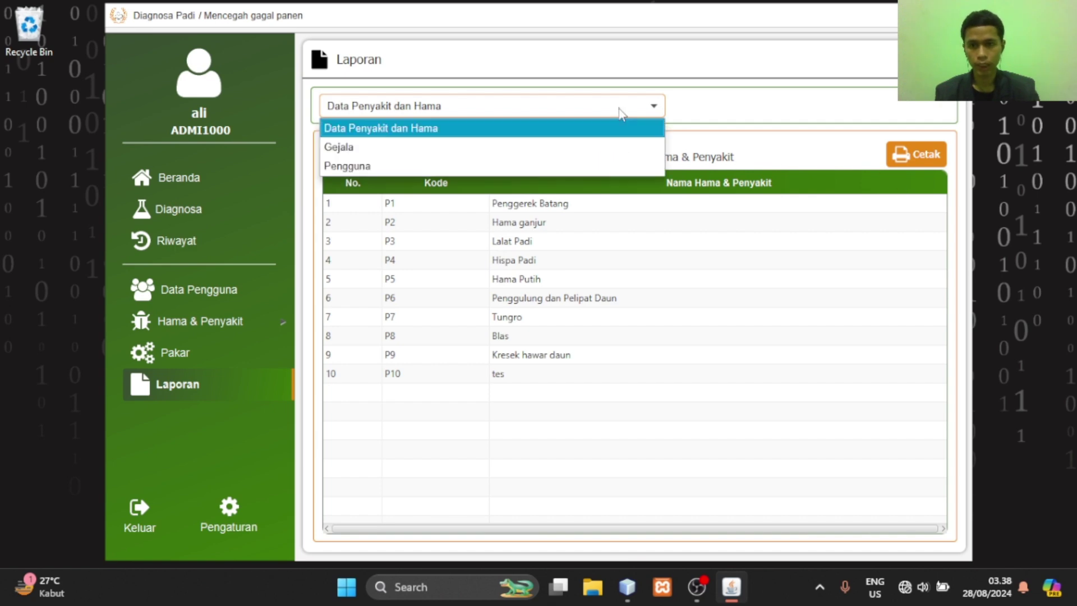
click(578, 134)
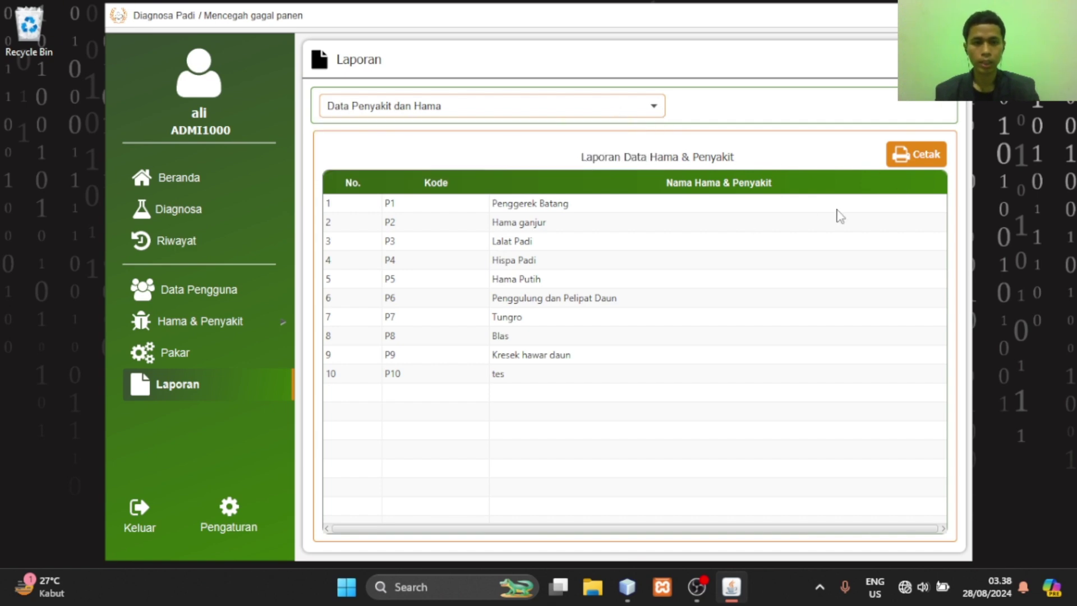
click(921, 161)
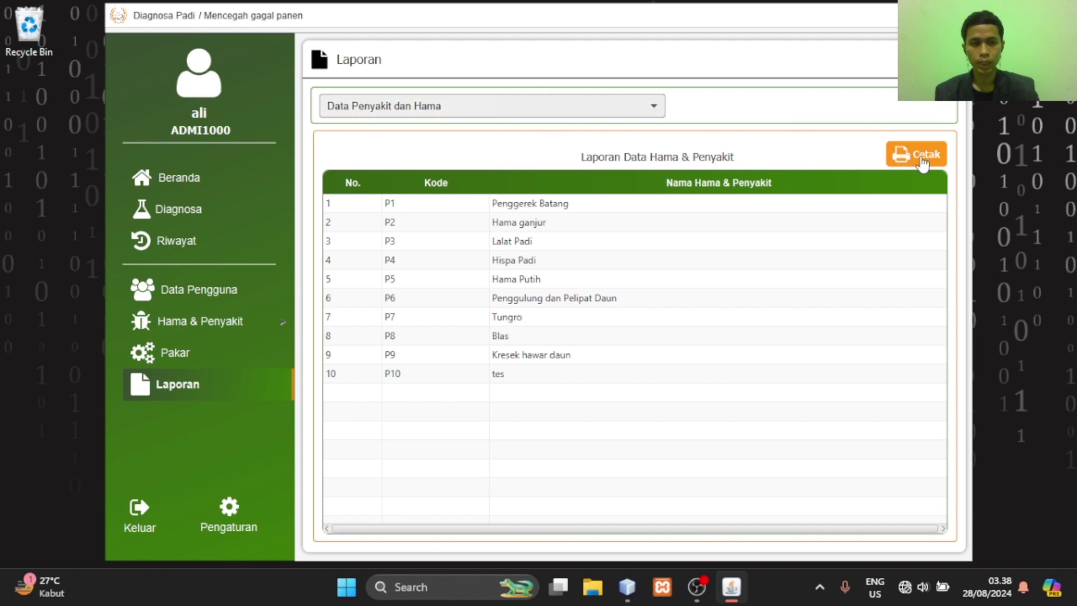
scroll(646, 181, down, 10)
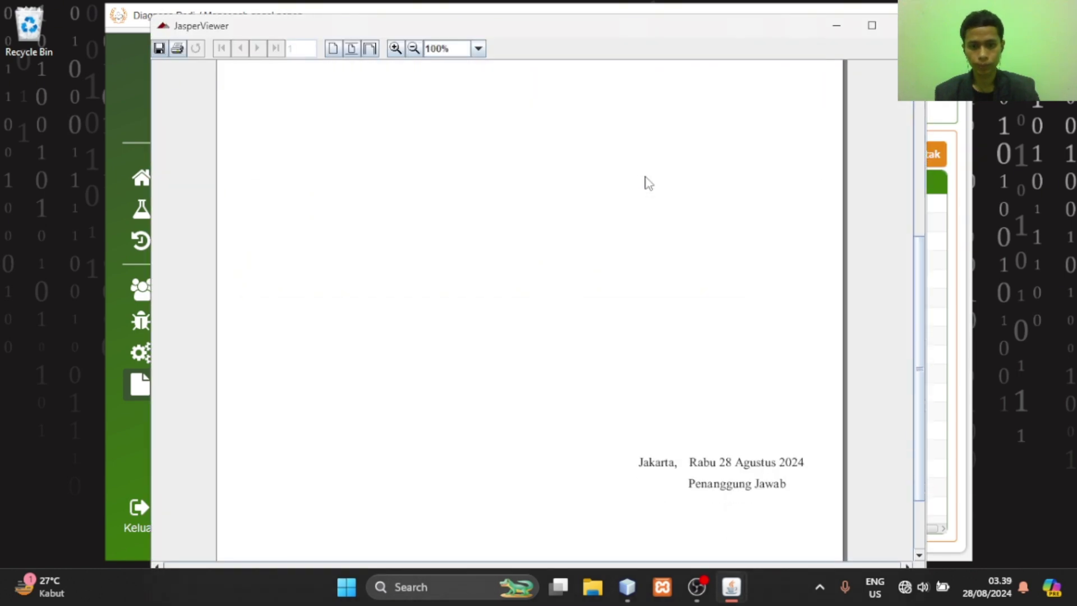
scroll(648, 183, down, 3)
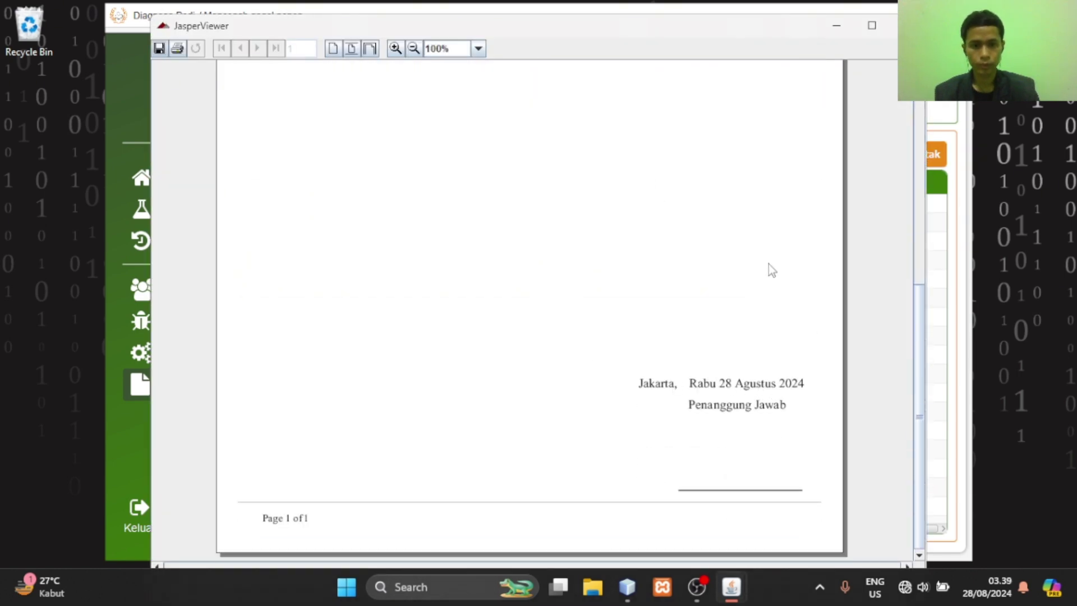
scroll(768, 264, up, 12)
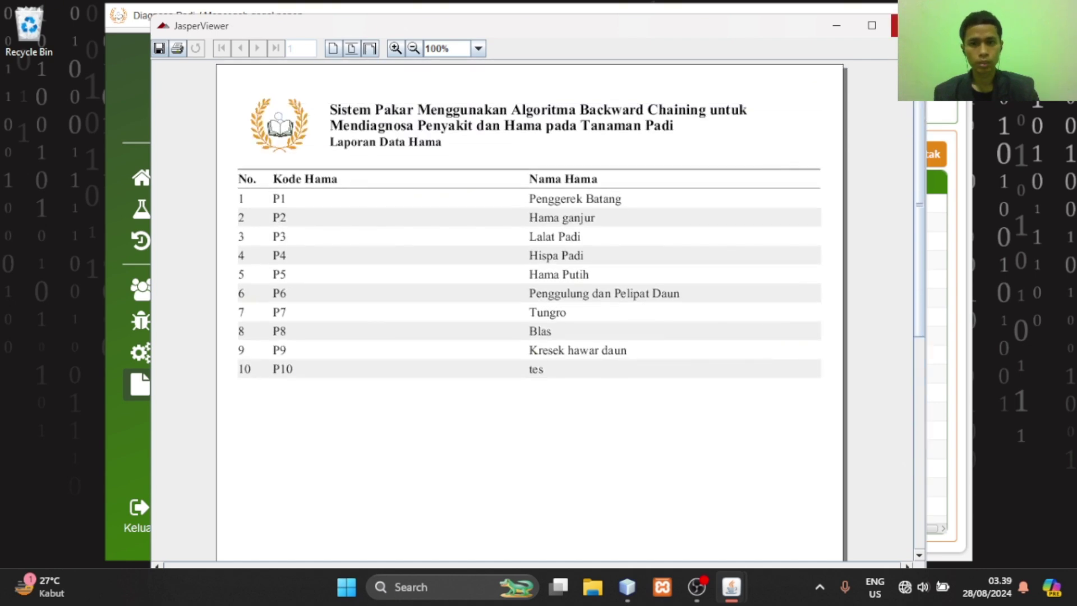
click(895, 25)
click(535, 108)
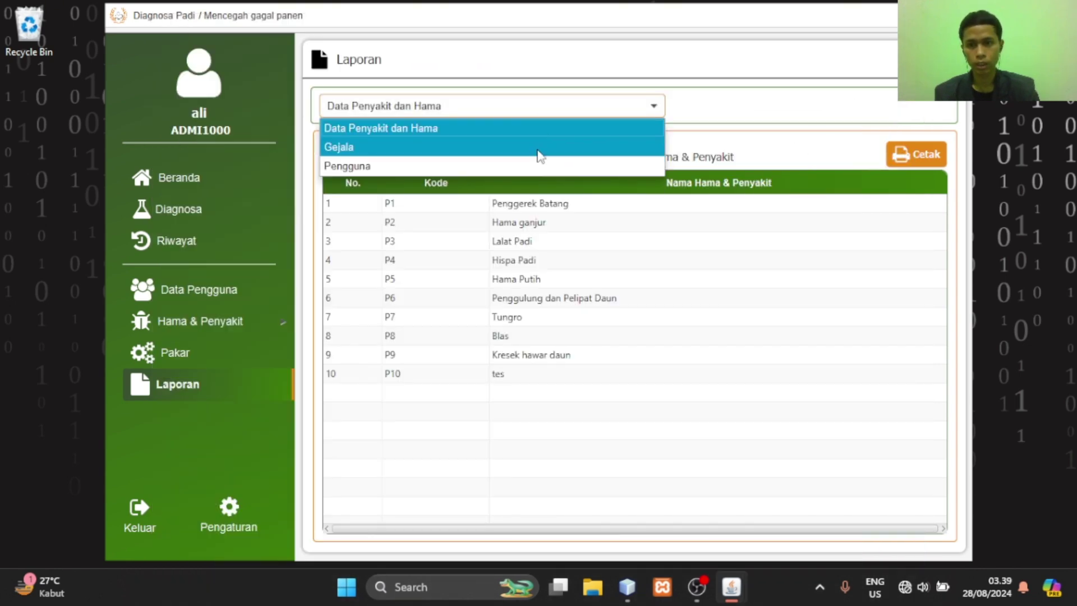
Preview the Gejala symptom report in JasperViewer and close it
click(539, 150)
click(917, 155)
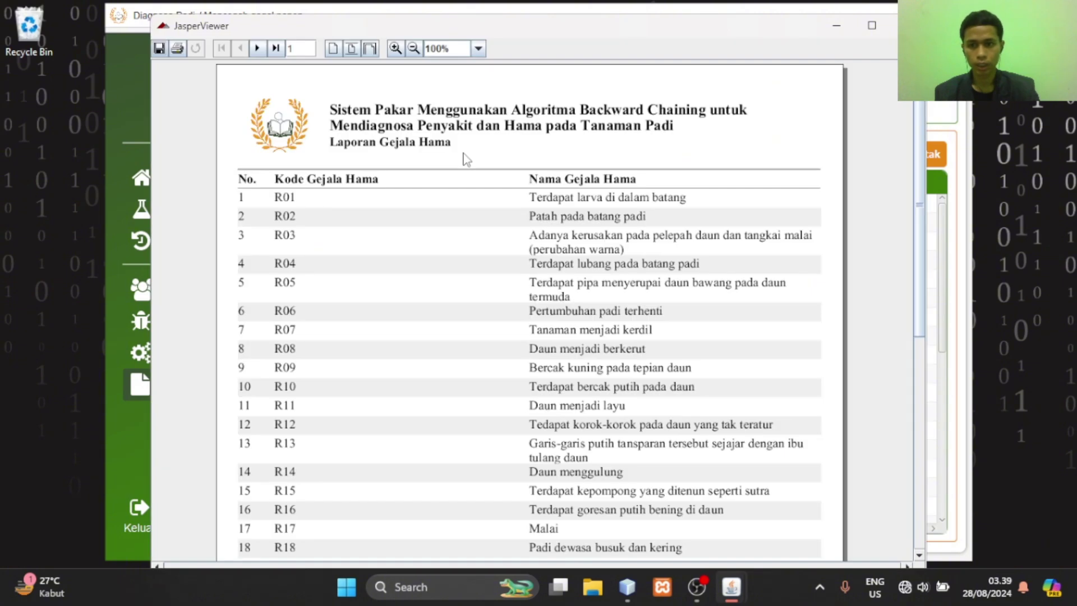
scroll(464, 159, down, 10)
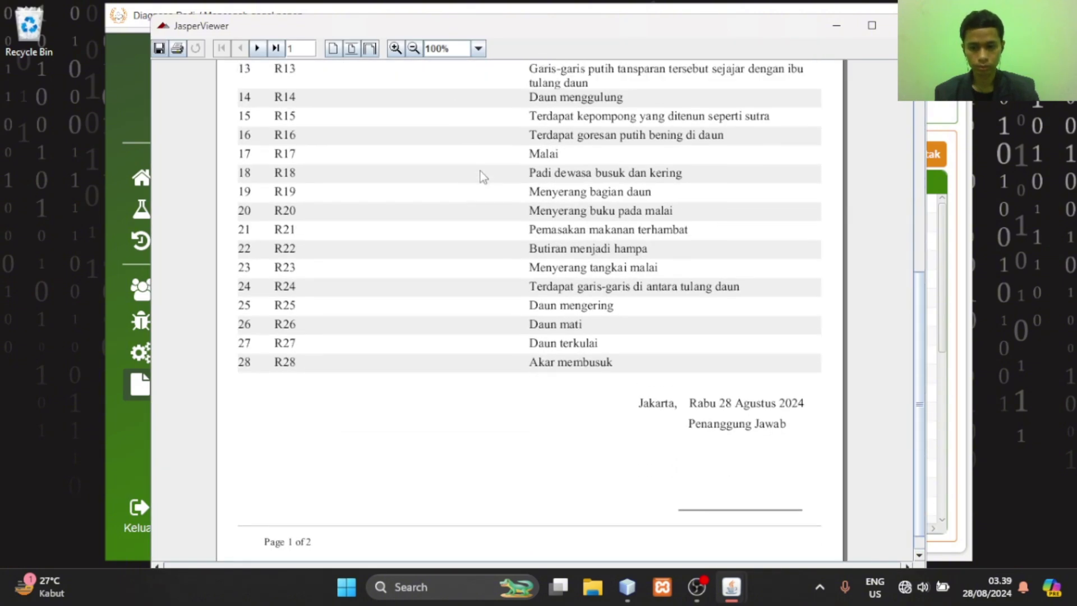
scroll(481, 171, up, 10)
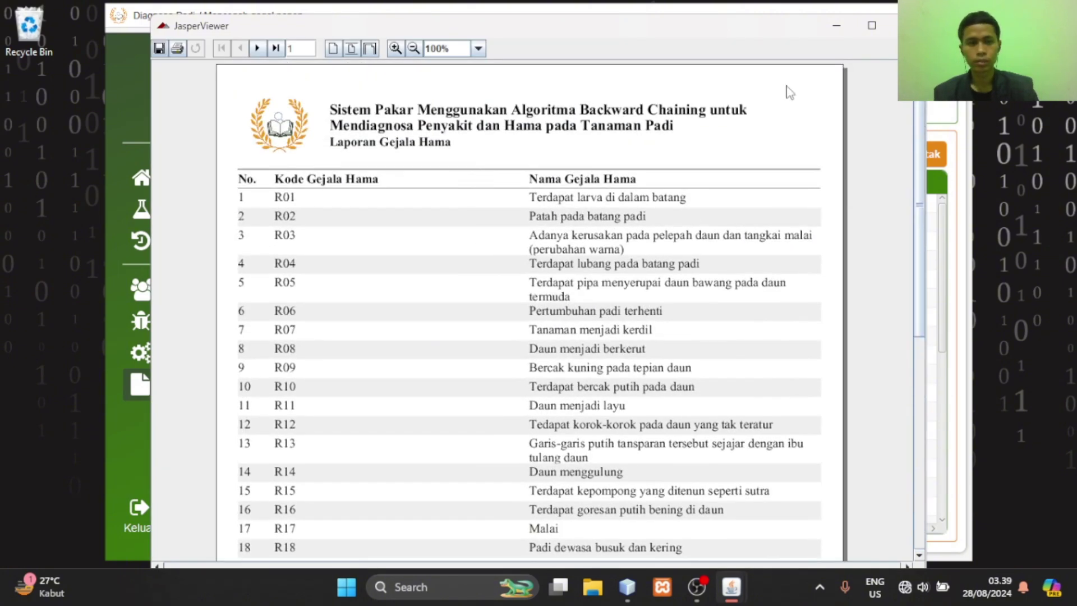
click(909, 26)
Preview the Pengguna user report in JasperViewer and close it
click(544, 104)
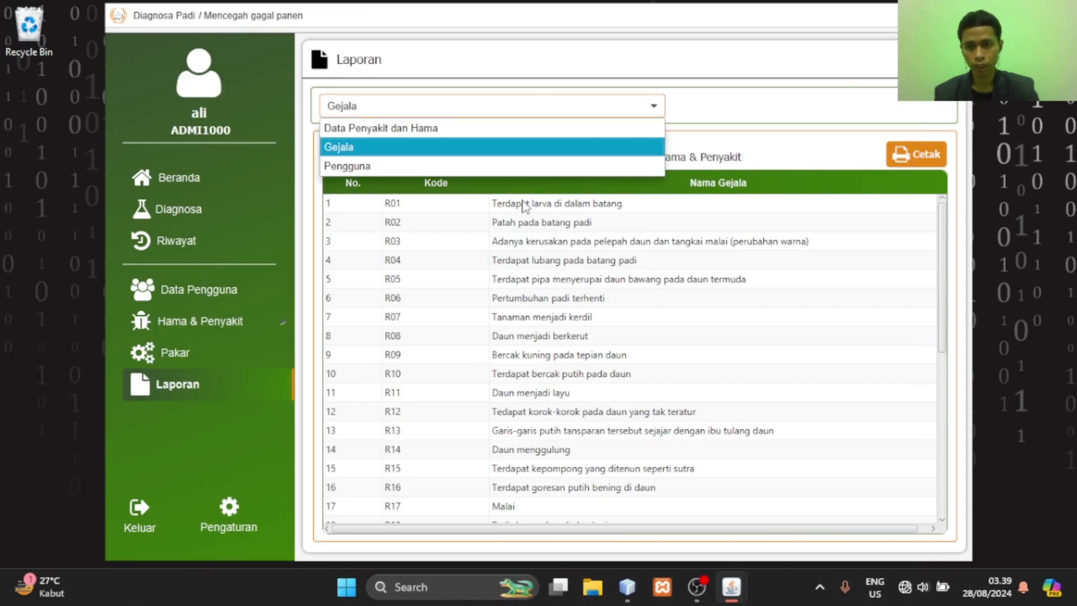
click(523, 165)
click(917, 154)
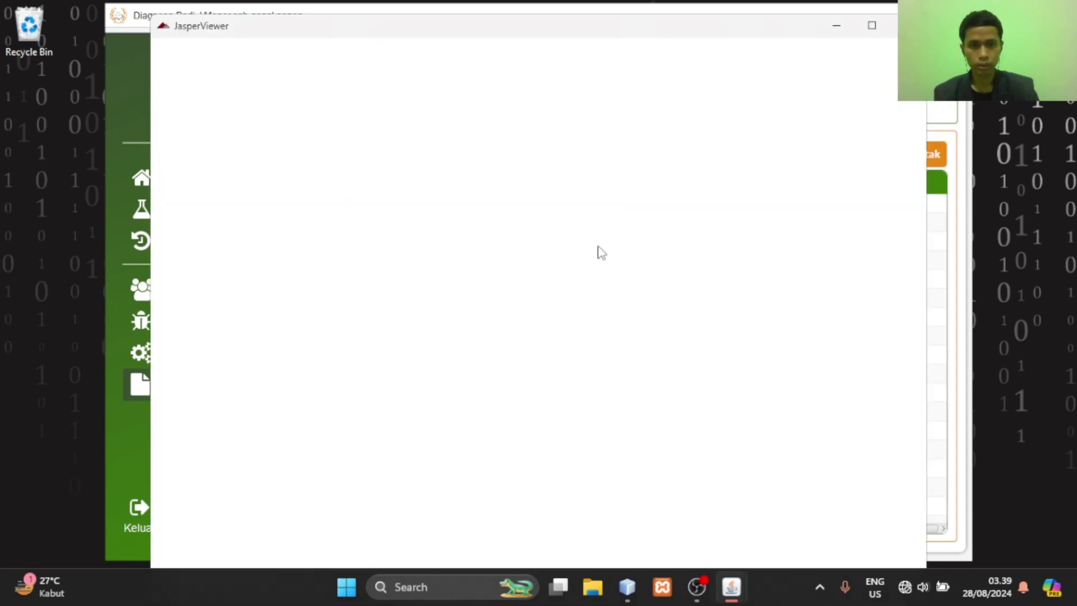
scroll(601, 252, down, 10)
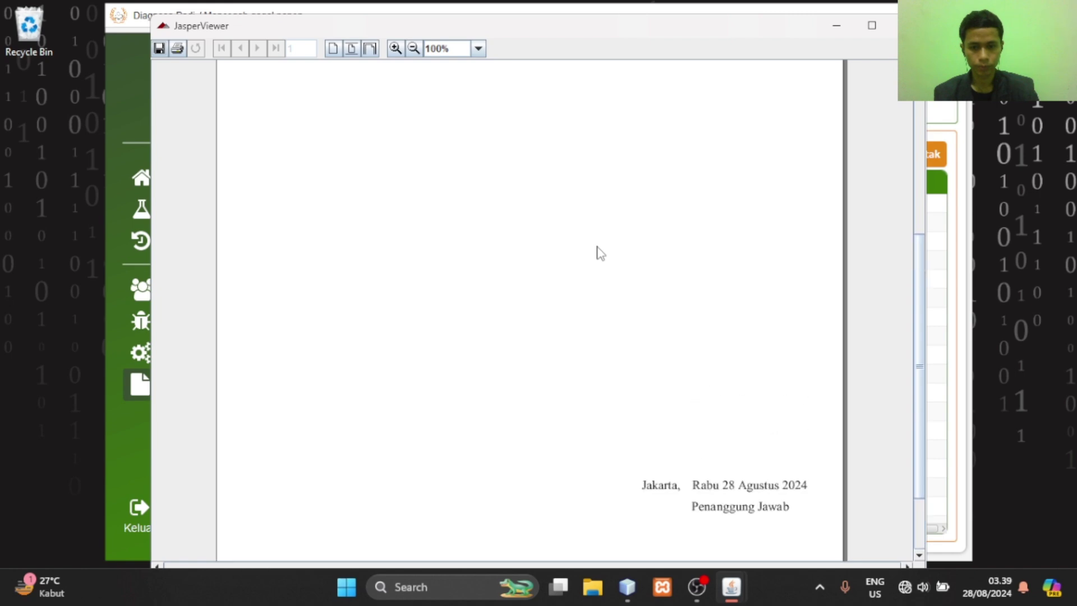
scroll(599, 253, up, 10)
click(909, 26)
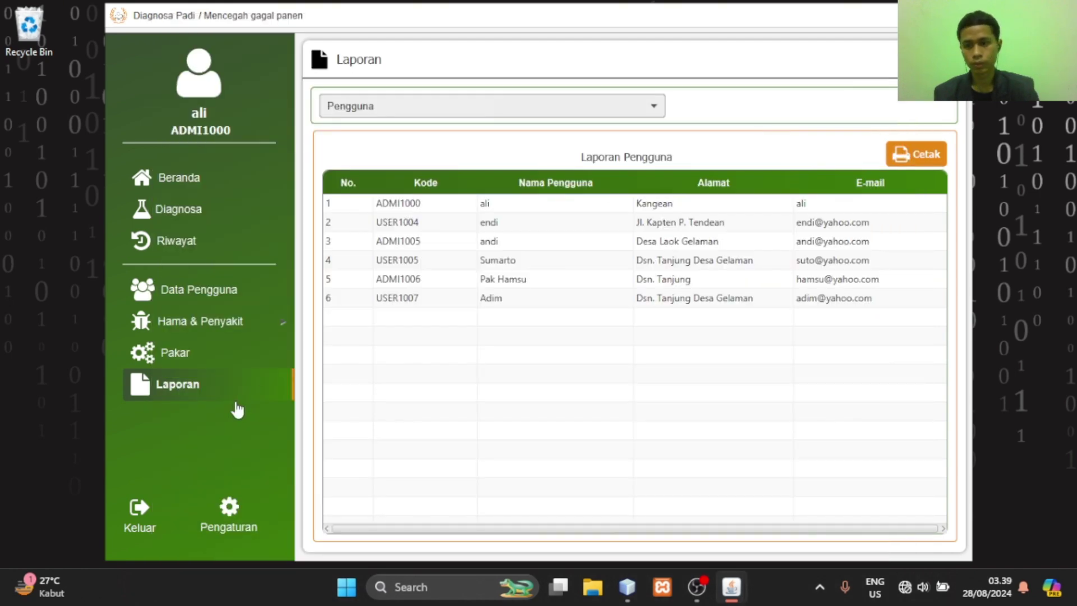
In Pengaturan, rename the account to admin and enter a new e-mail address and password
click(250, 521)
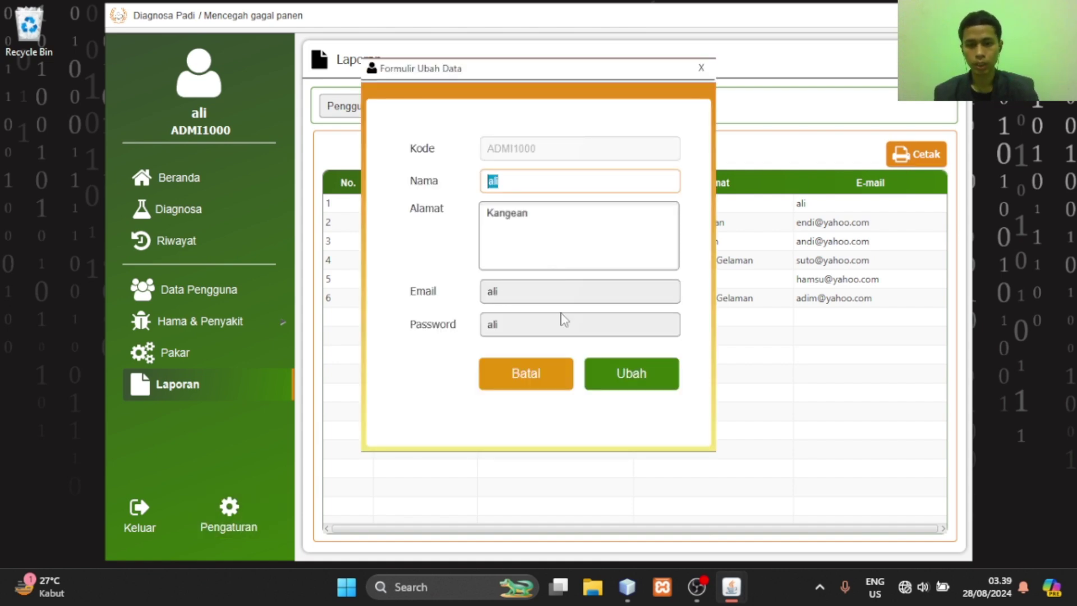
click(567, 292)
double_click(547, 174)
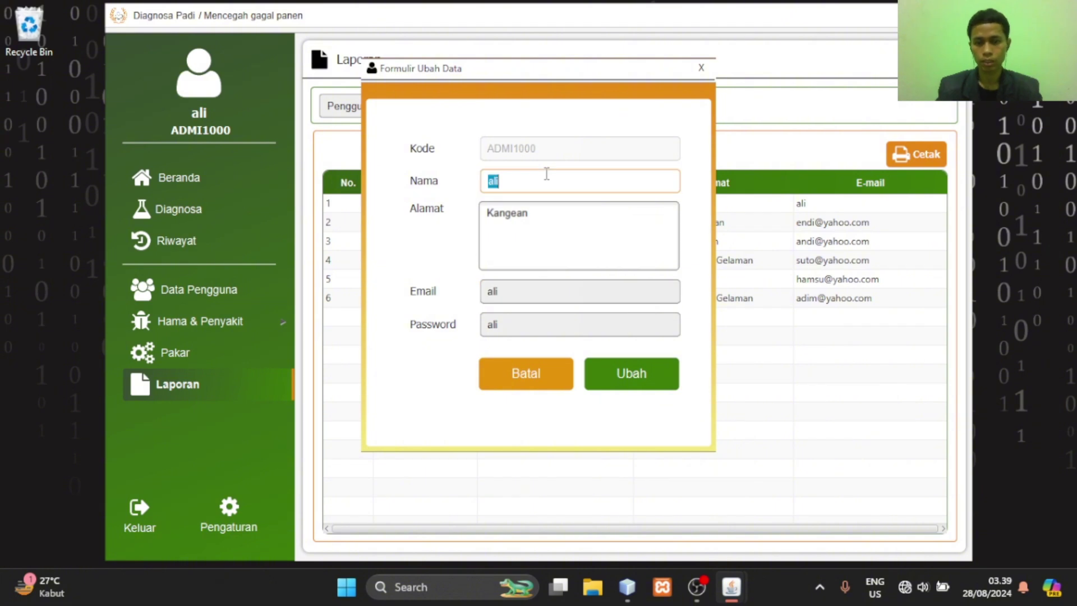
text(admin)
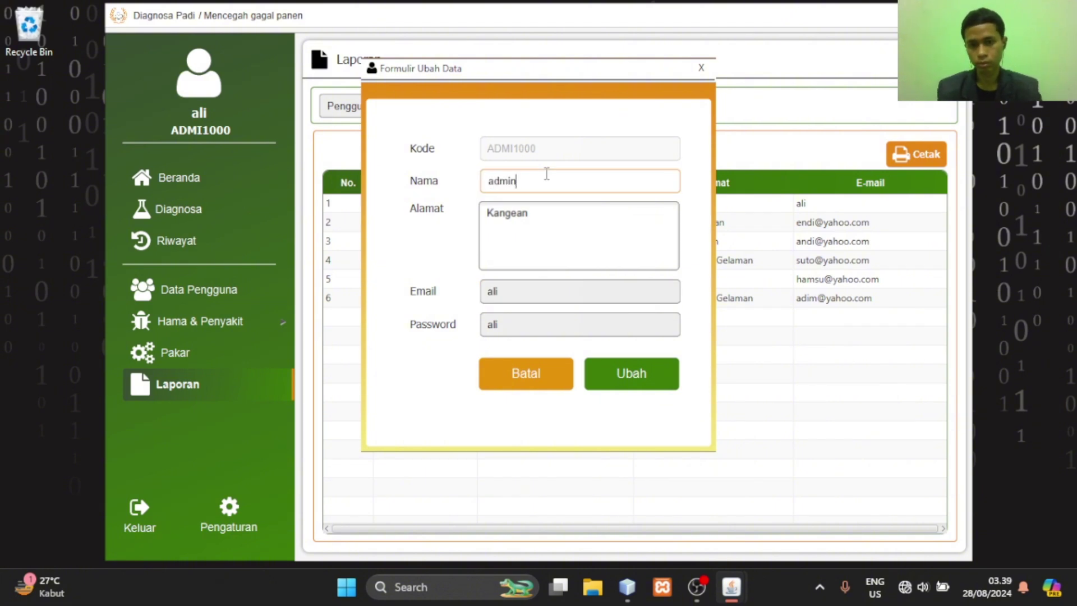
double_click(552, 290)
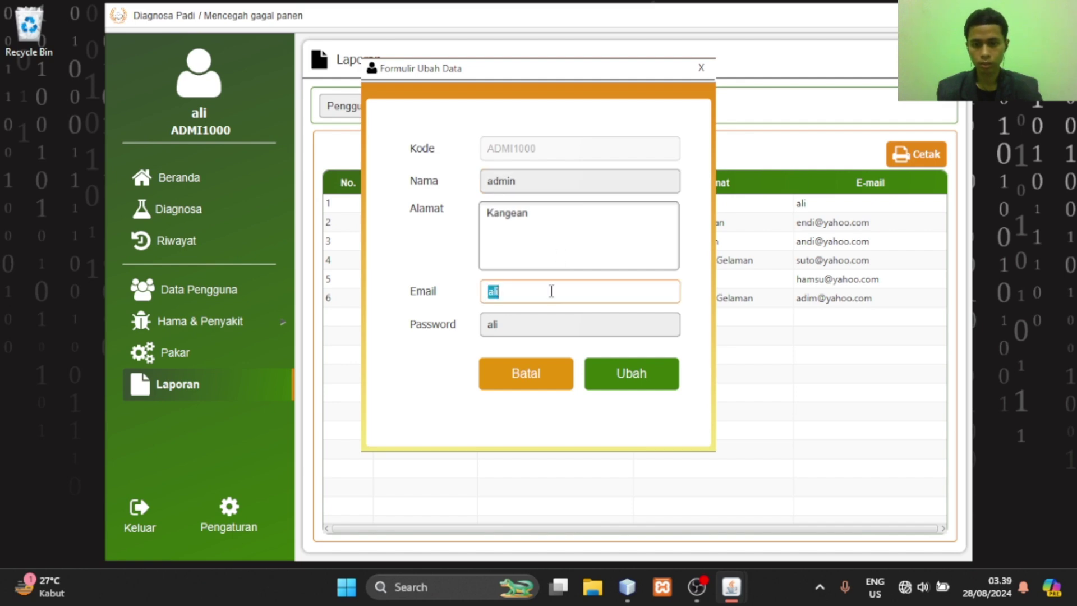
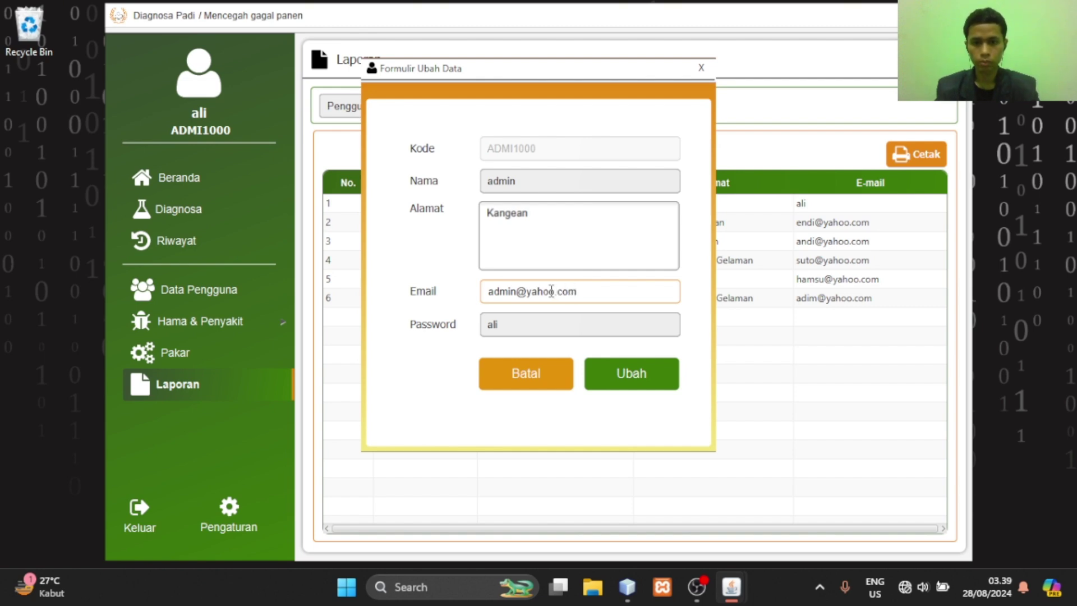
click(578, 318)
text(admi)
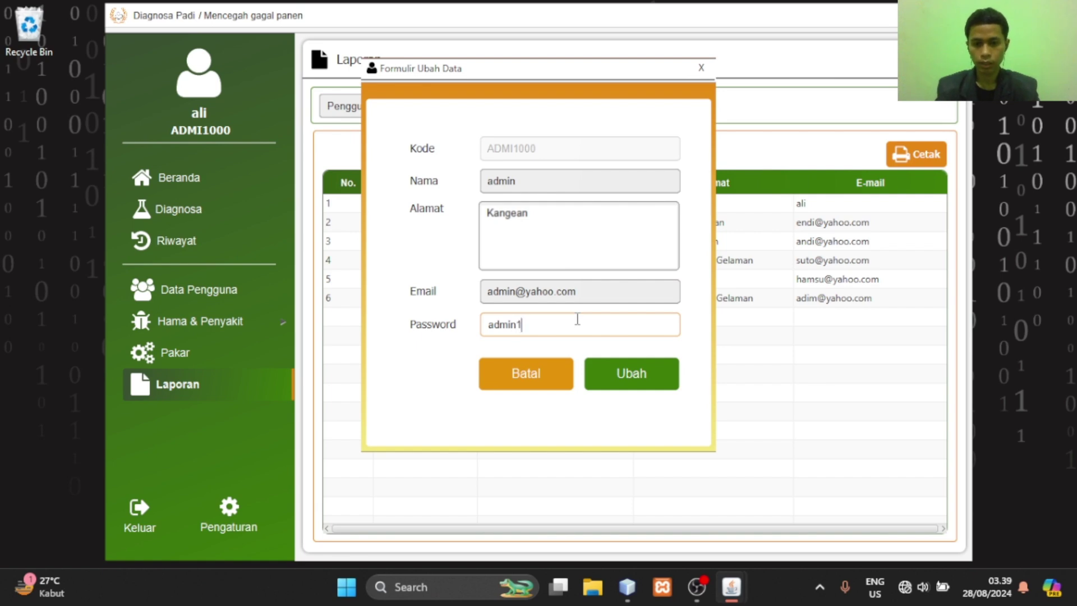
text(n@12)
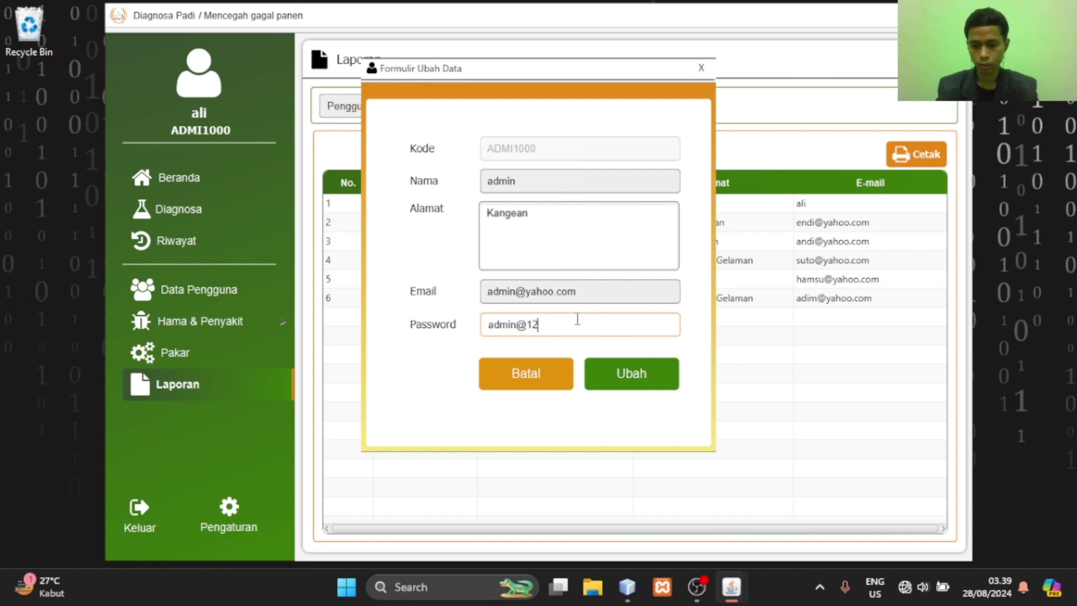
text(3)
Save the account changes with Ubah and accept both confirmation messages
click(630, 376)
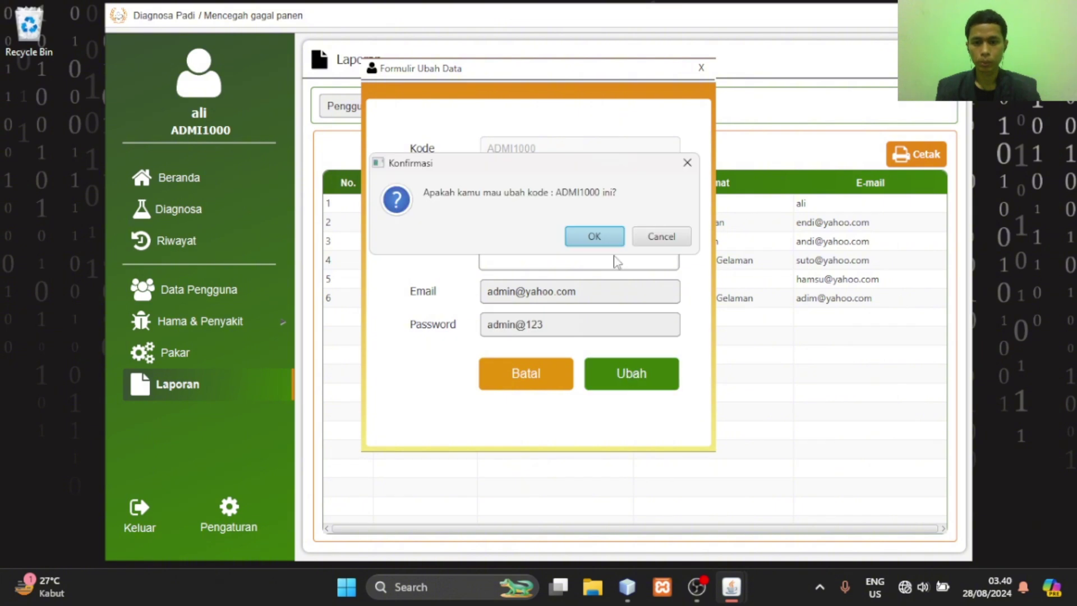
click(615, 238)
click(655, 235)
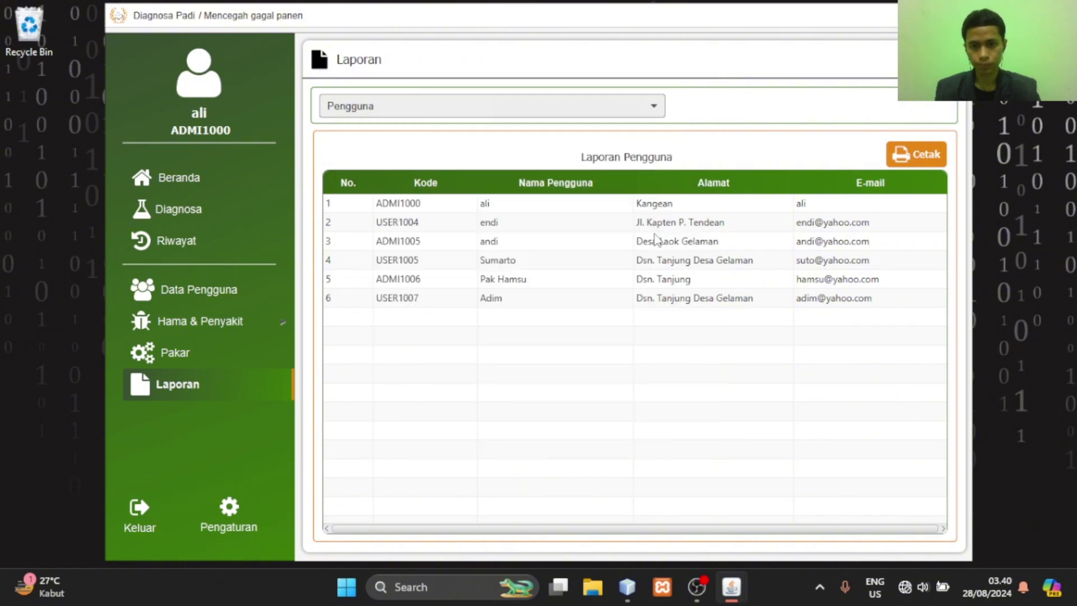
Refresh the Data Pengguna list to show the updated admin account, then log out and confirm
click(235, 298)
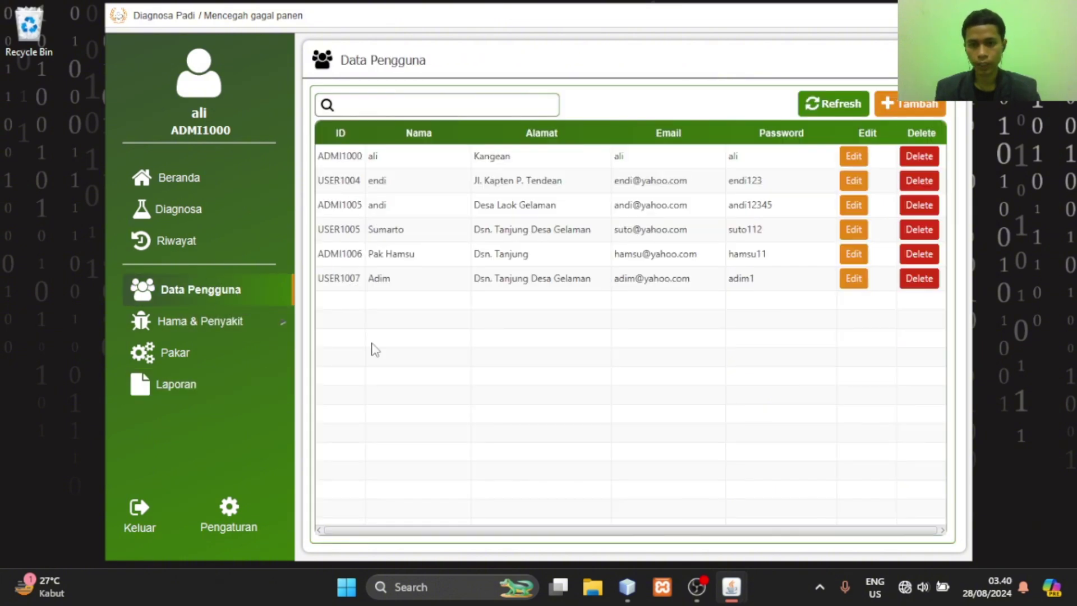
click(858, 101)
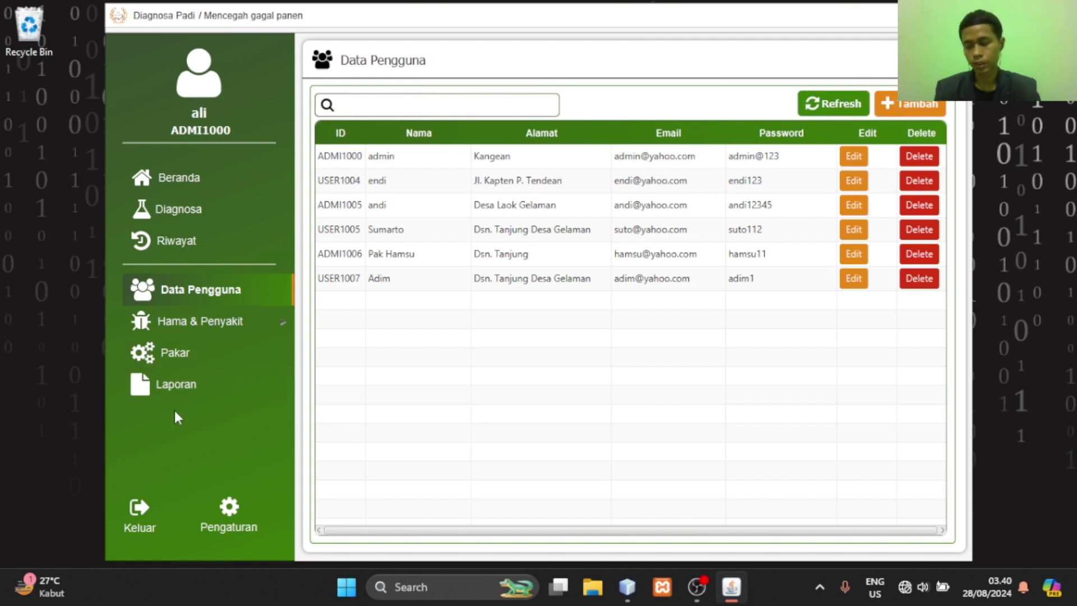
click(139, 510)
click(608, 238)
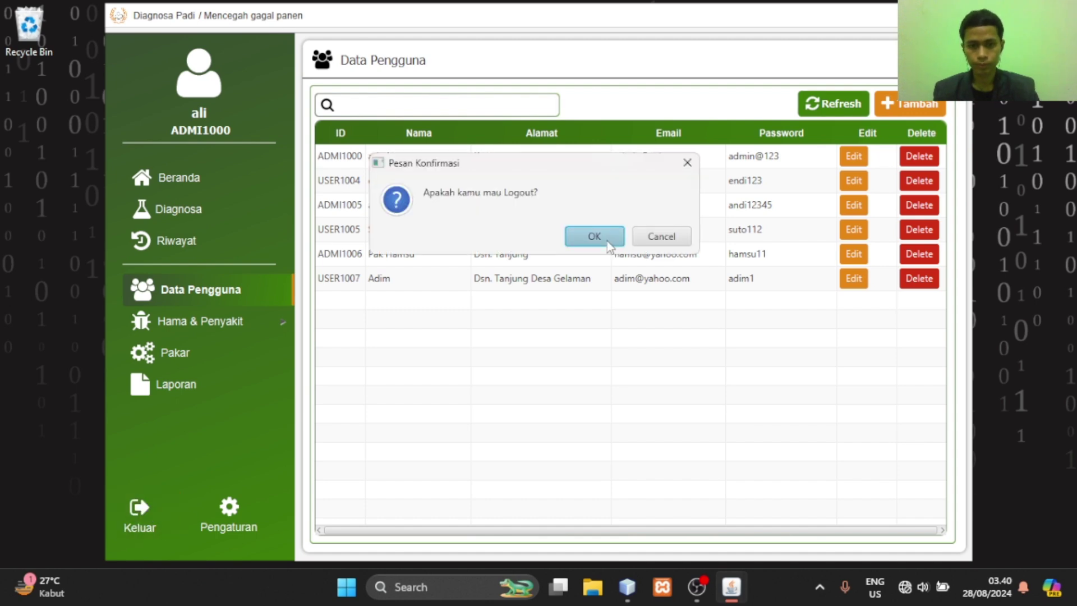